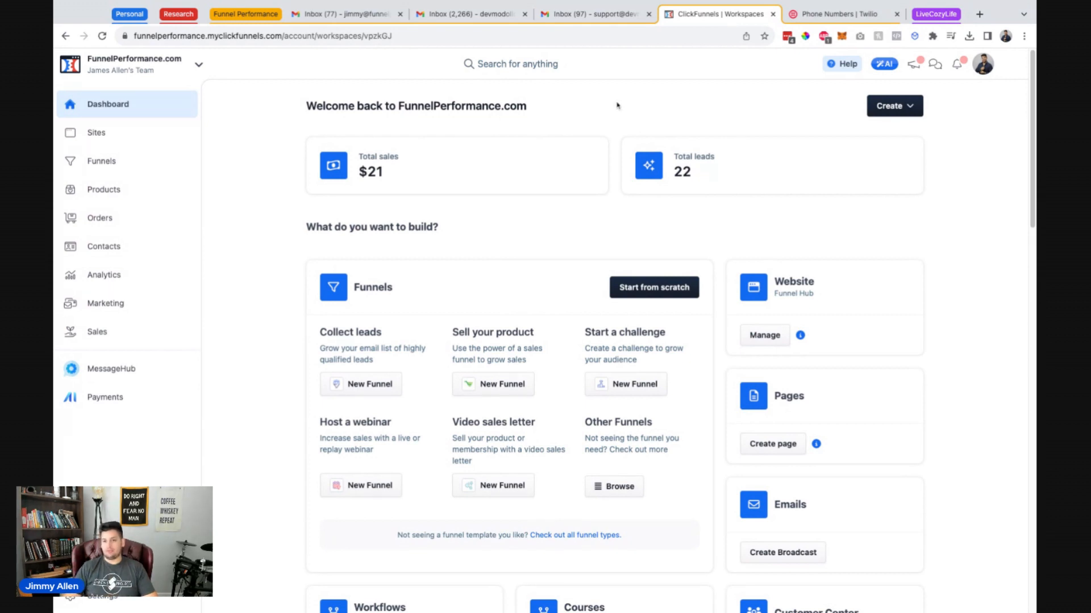
Step: Connect the personal Google account's calendar through Calendar Connections, accepting Cronofy's terms and allowing it access to the account
{"action": "left_click", "coordinate": [983, 65]}
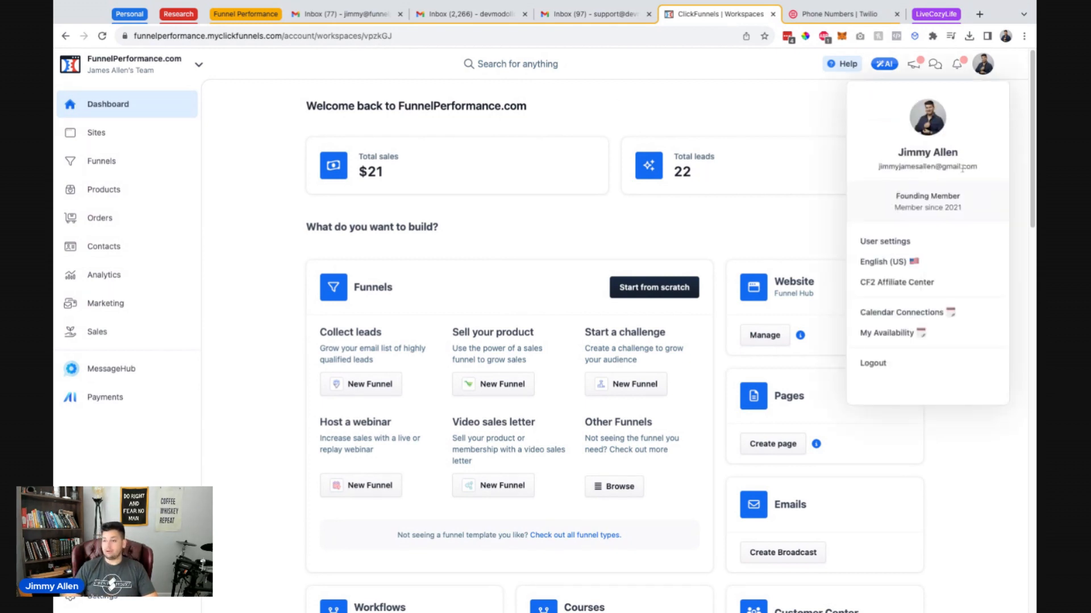
{"action": "left_click", "coordinate": [914, 319]}
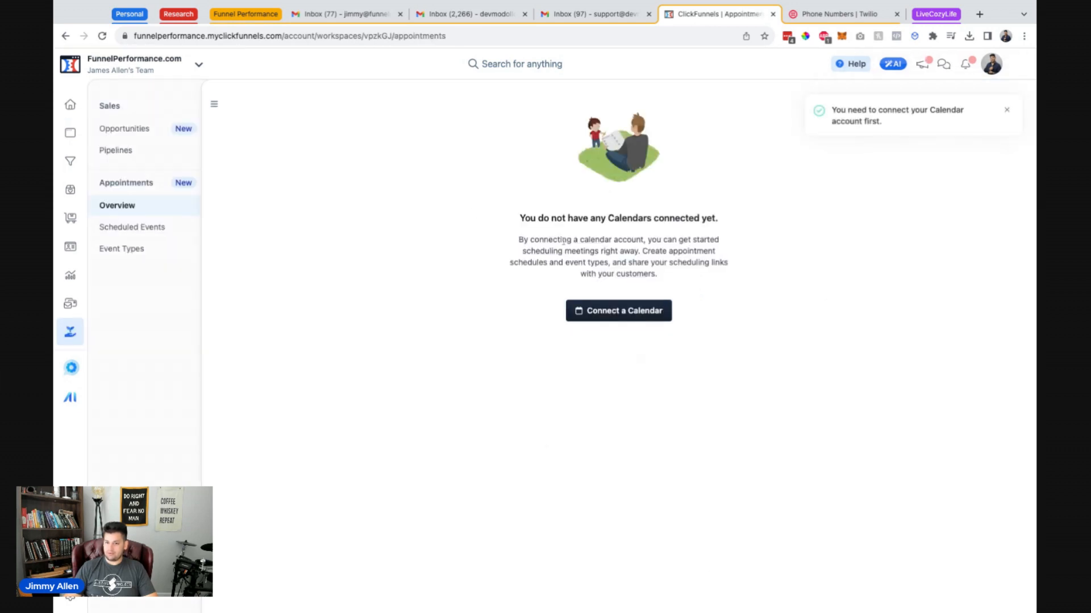
{"action": "left_click", "coordinate": [613, 317]}
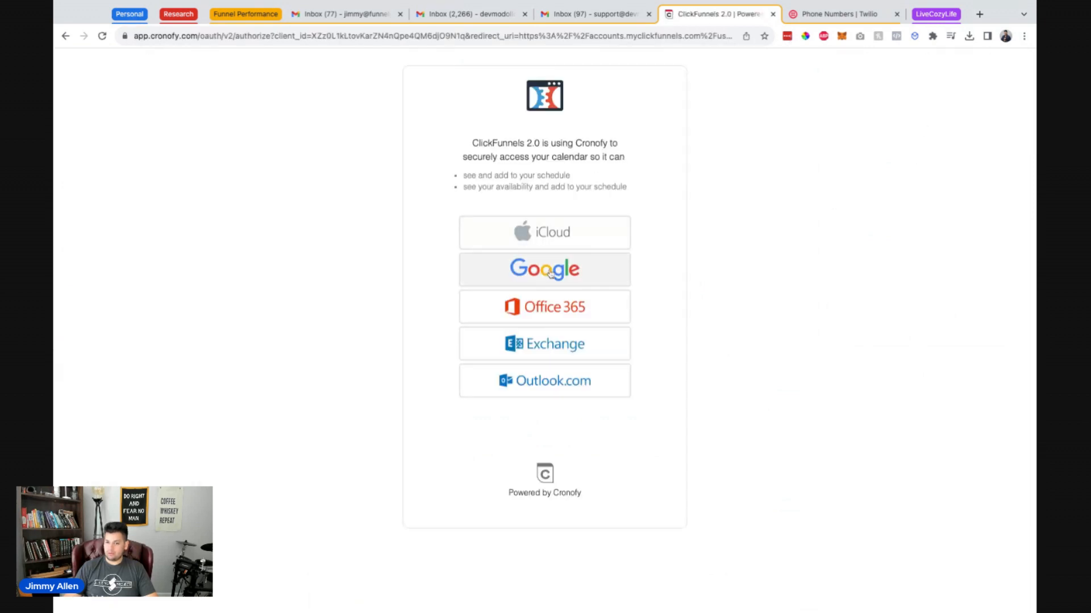
{"action": "left_click", "coordinate": [549, 273]}
{"action": "left_click", "coordinate": [450, 261]}
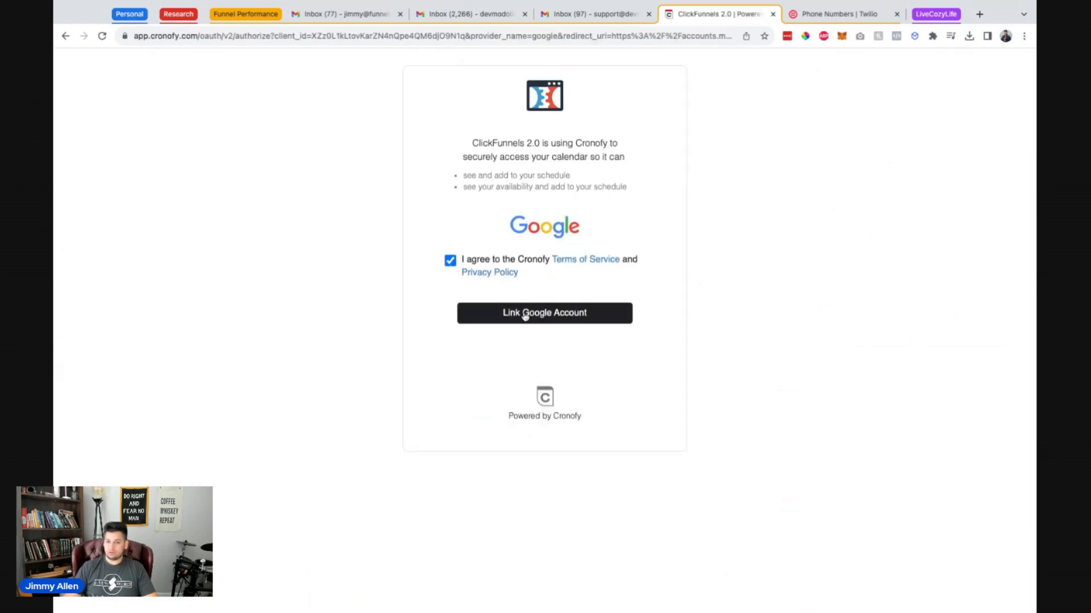
{"action": "left_click", "coordinate": [525, 316]}
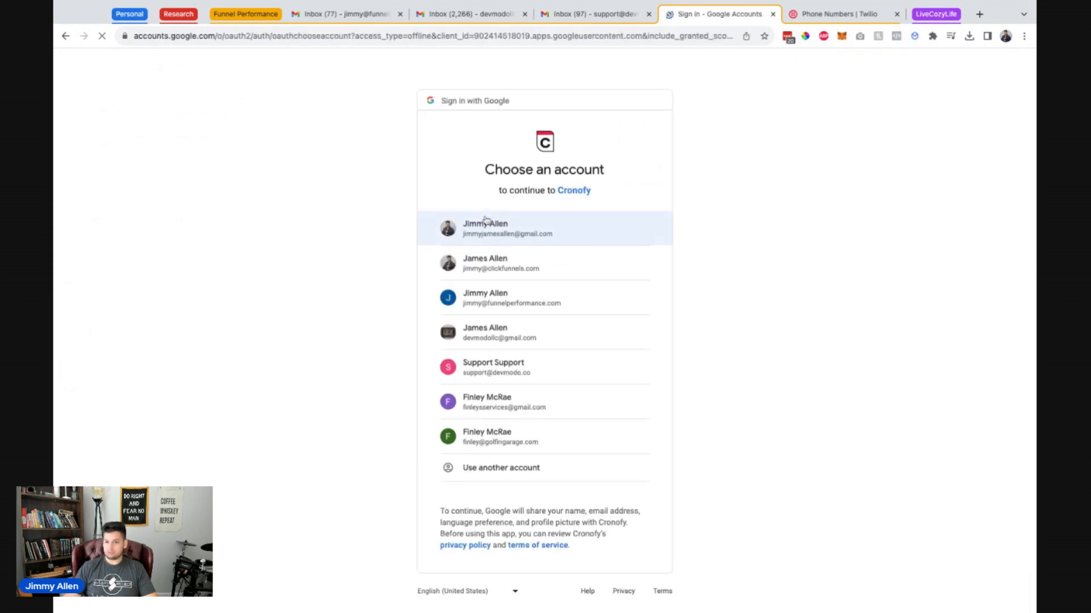
{"action": "left_click", "coordinate": [513, 239]}
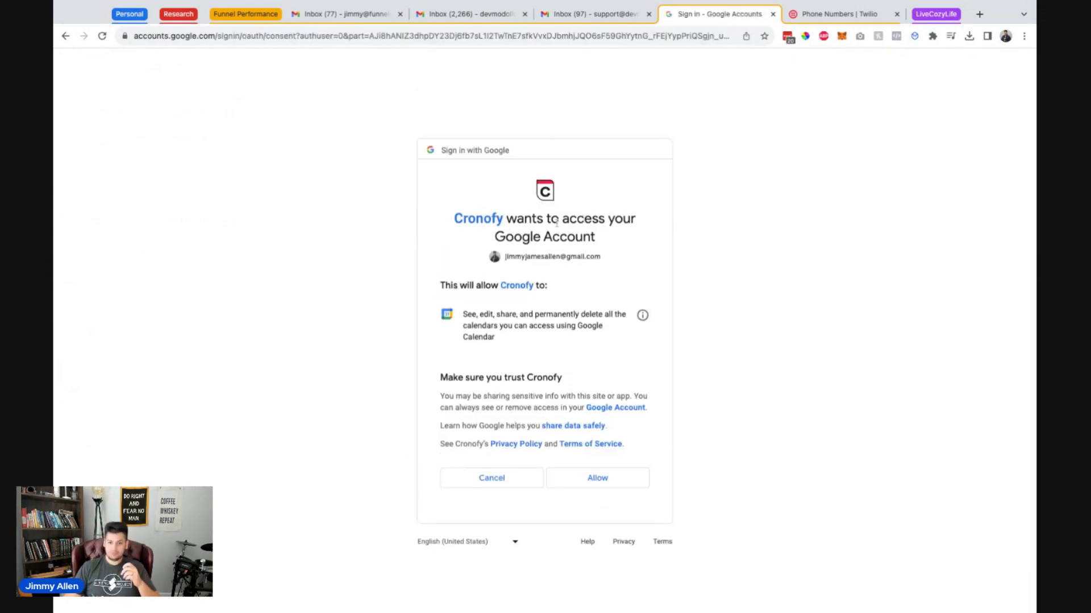
{"action": "left_click", "coordinate": [594, 485]}
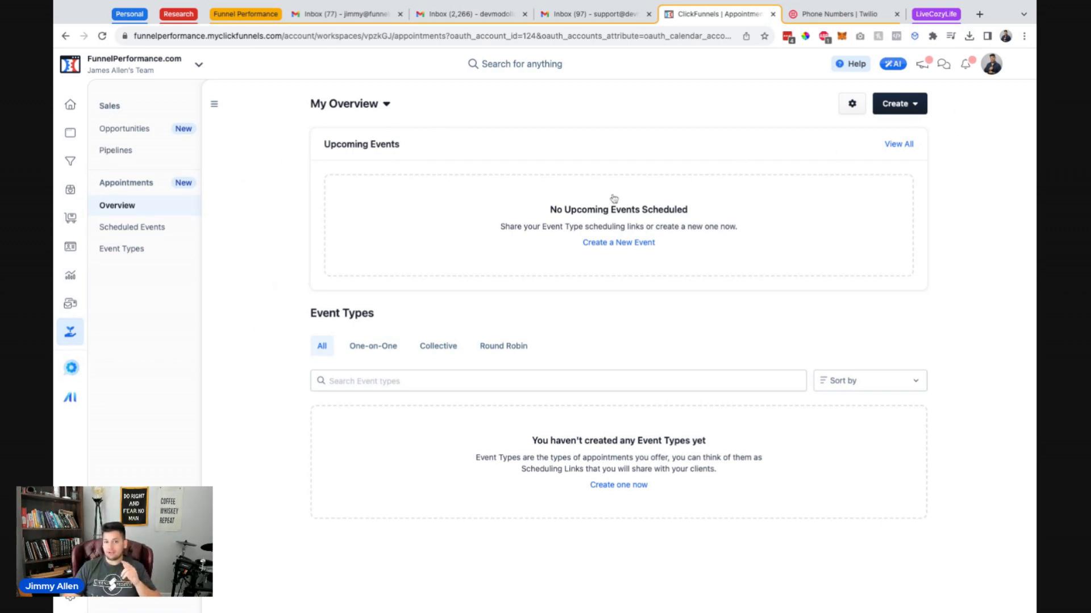
{"action": "left_click", "coordinate": [992, 69]}
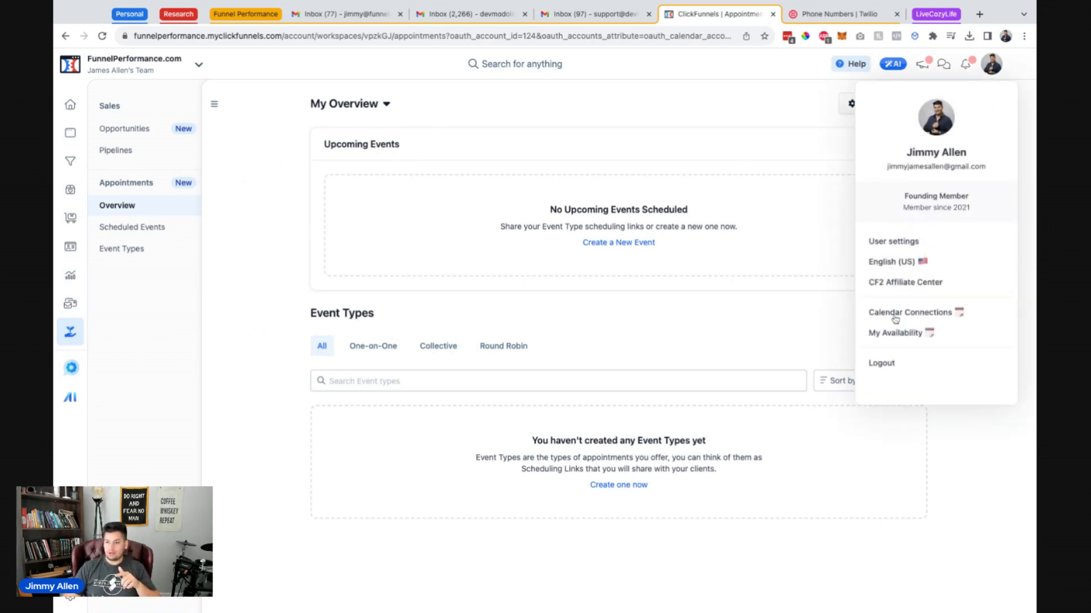
{"action": "left_click", "coordinate": [278, 200]}
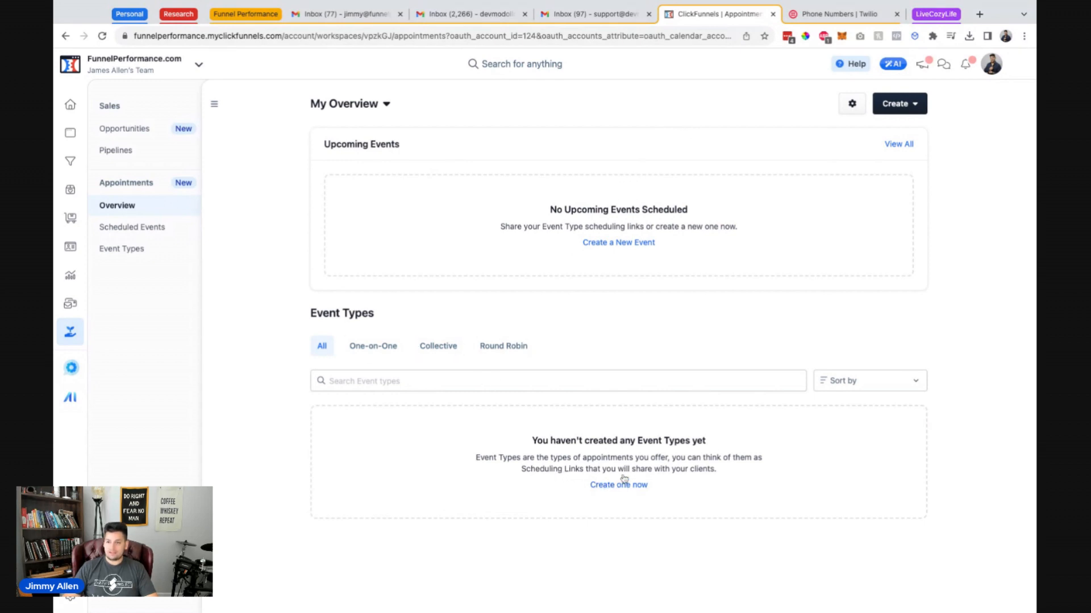
Step: Start creating a new appointment event type of the One-on-One kind
{"action": "left_click", "coordinate": [916, 105]}
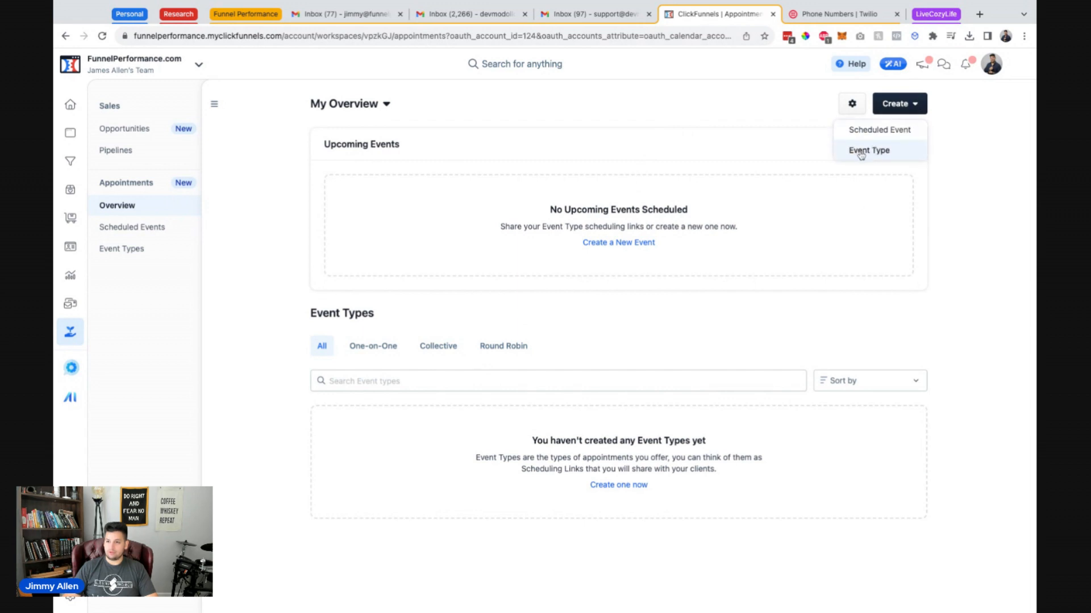
{"action": "left_click", "coordinate": [861, 152]}
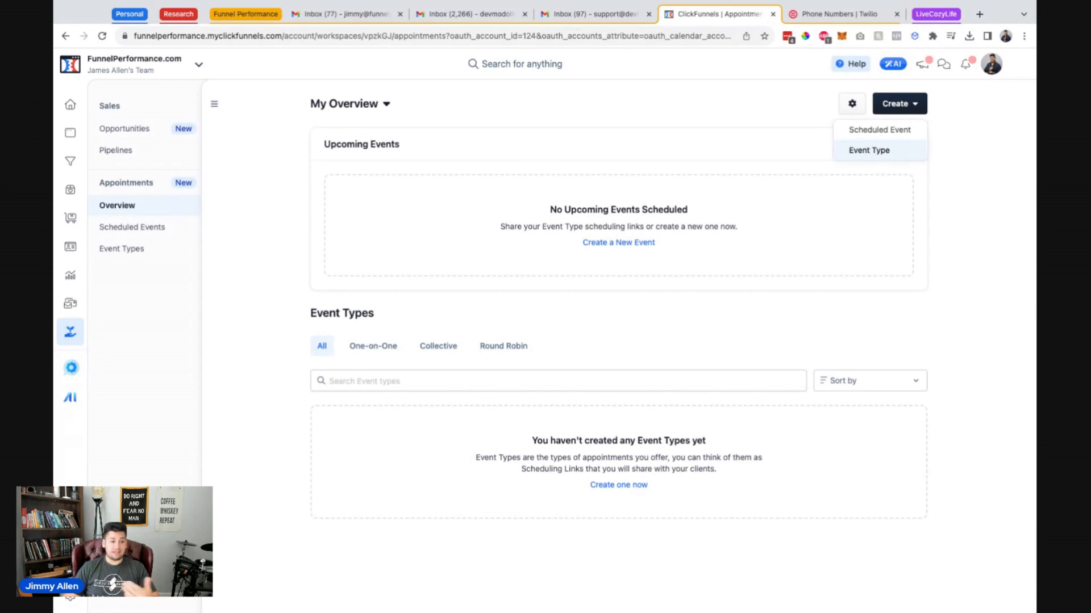
{"action": "left_click", "coordinate": [887, 154]}
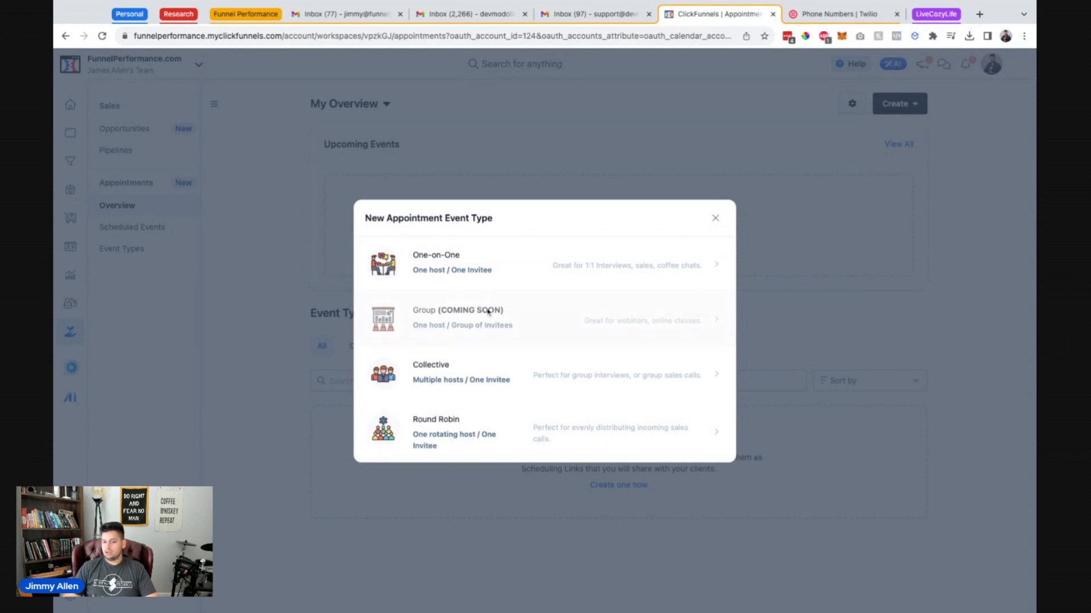
{"action": "left_click", "coordinate": [495, 267]}
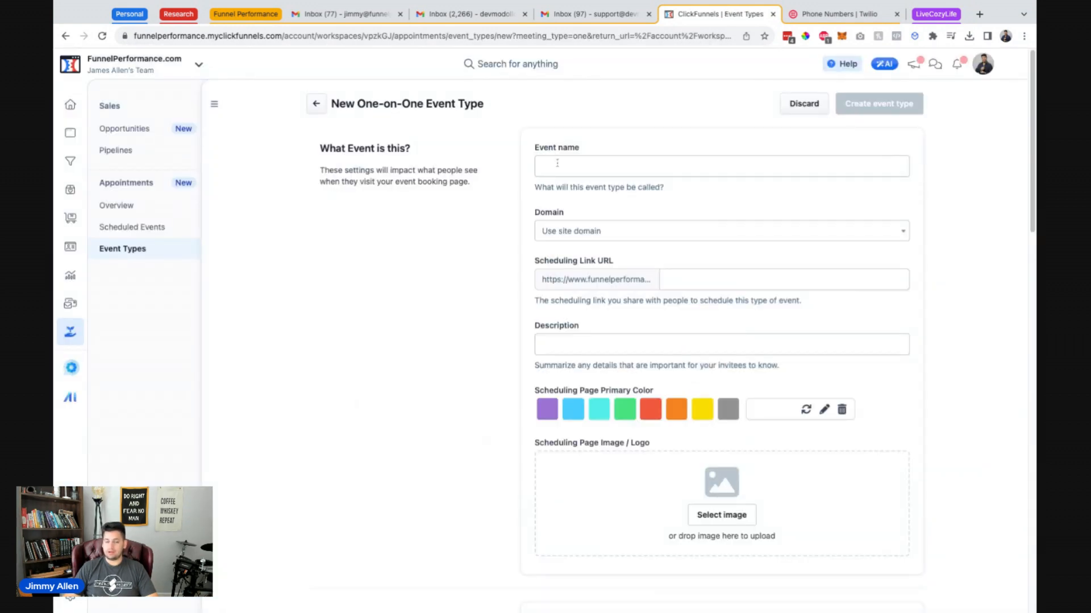
Step: Name the event type "Discovery Call (FREE)"
{"action": "left_click", "coordinate": [557, 165]}
{"action": "type", "text": "D"}
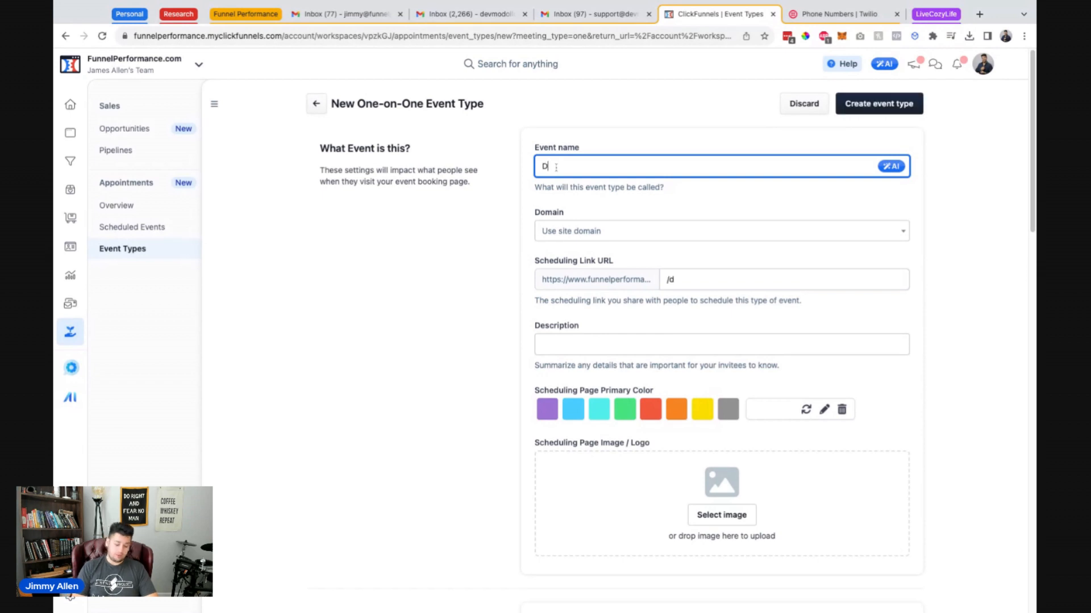
{"action": "type", "text": "iscovery Call"}
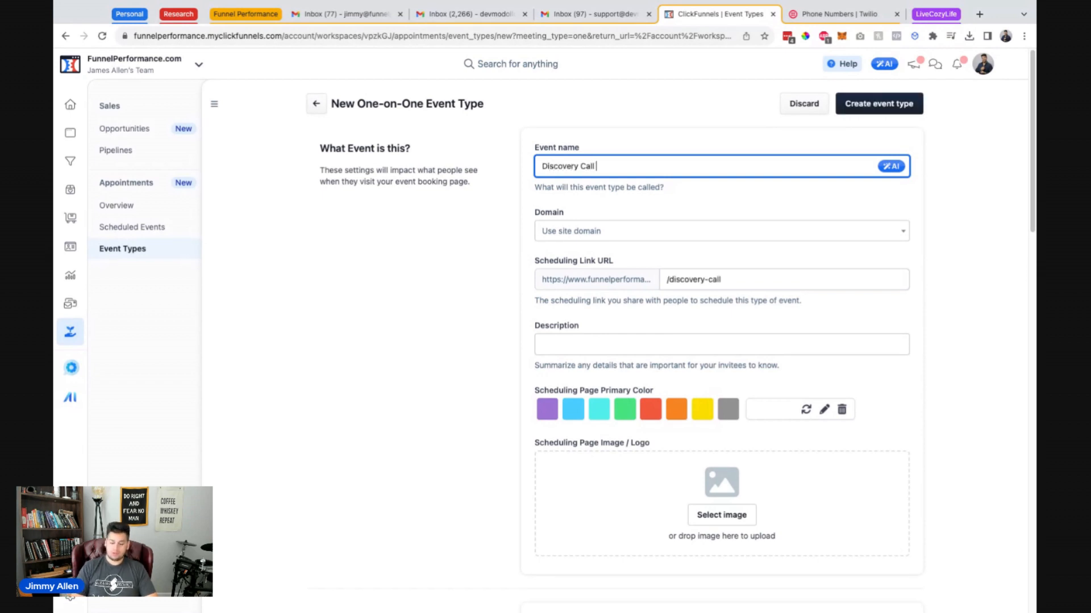
{"action": "type", "text": " (FREE)"}
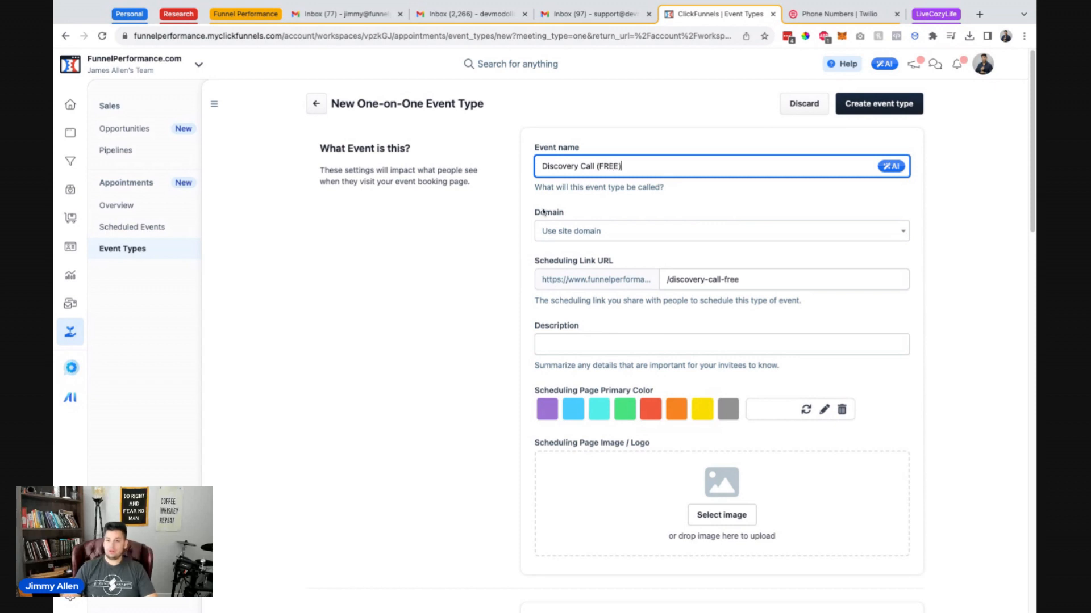
{"action": "left_click", "coordinate": [568, 231]}
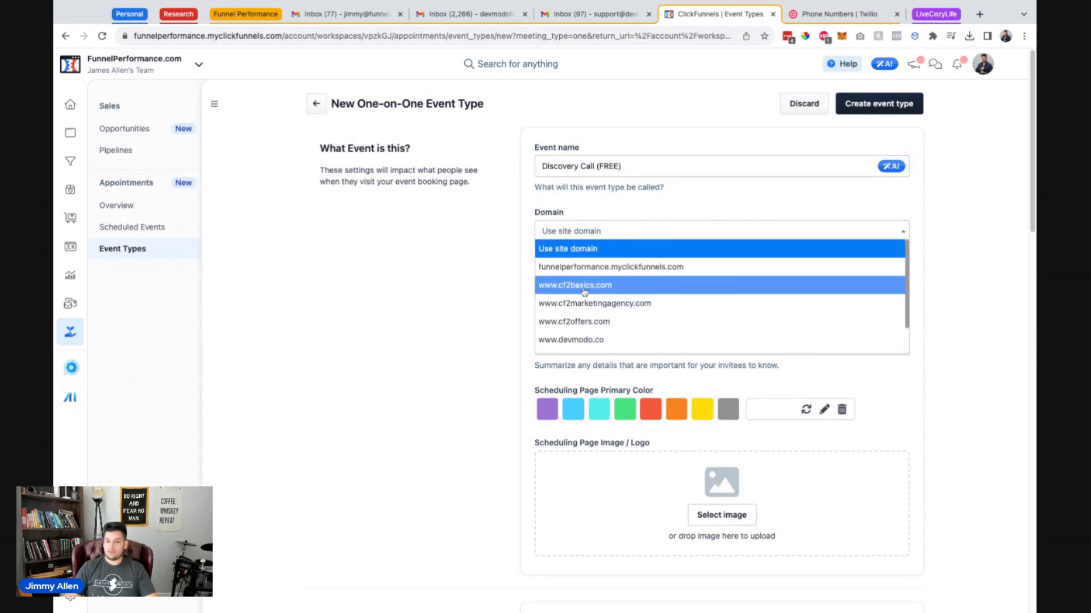
{"action": "scroll", "coordinate": [585, 322], "scroll_direction": "down", "scroll_amount": 3}
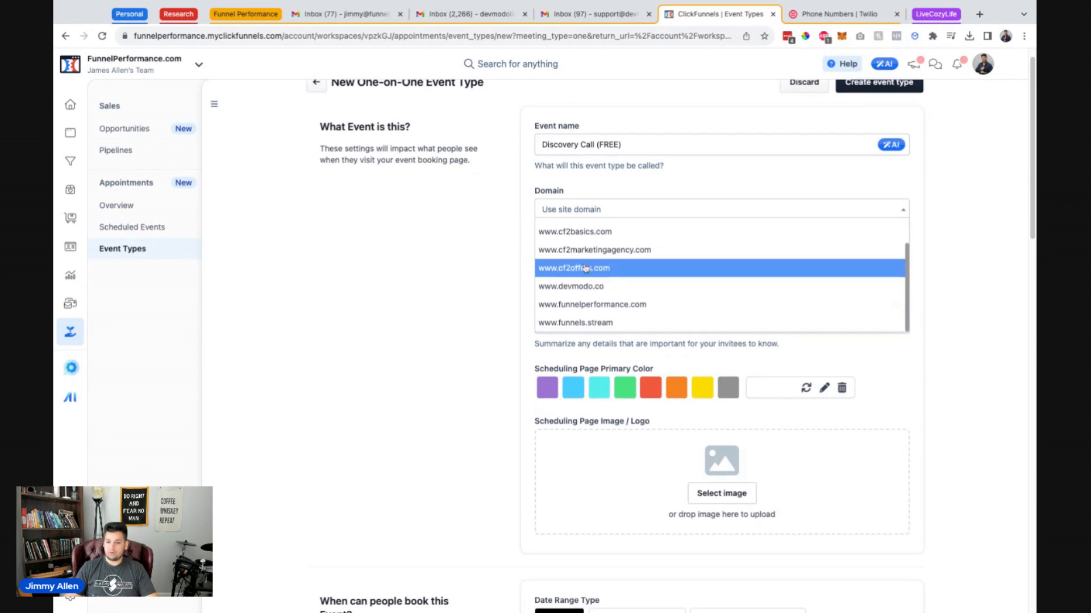
{"action": "scroll", "coordinate": [487, 271], "scroll_direction": "up", "scroll_amount": 1}
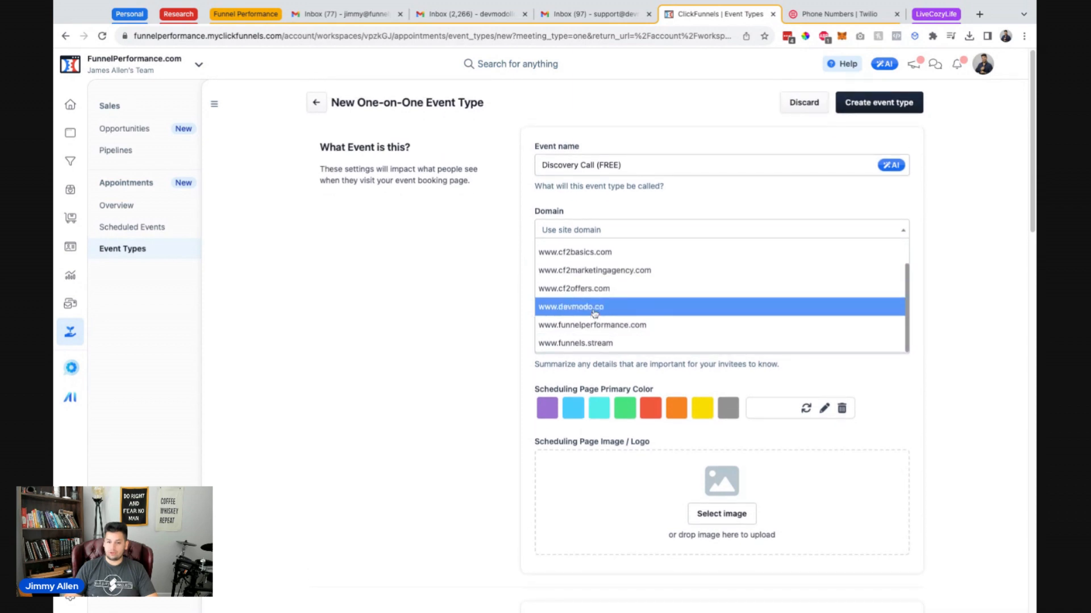
{"action": "left_click", "coordinate": [594, 313]}
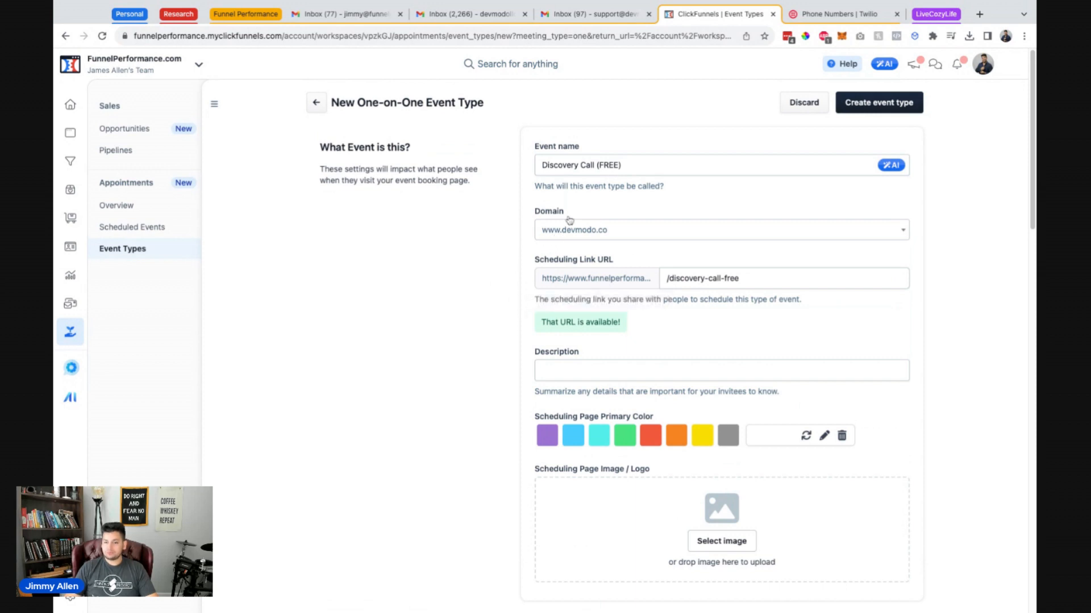
{"action": "left_click", "coordinate": [590, 234]}
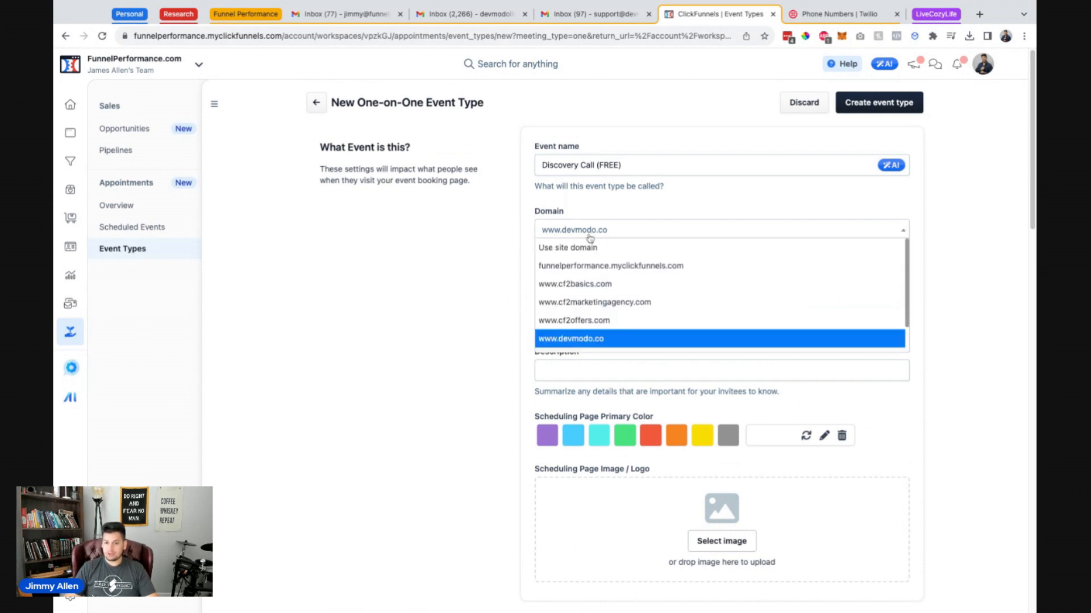
{"action": "scroll", "coordinate": [599, 284], "scroll_direction": "down", "scroll_amount": 4}
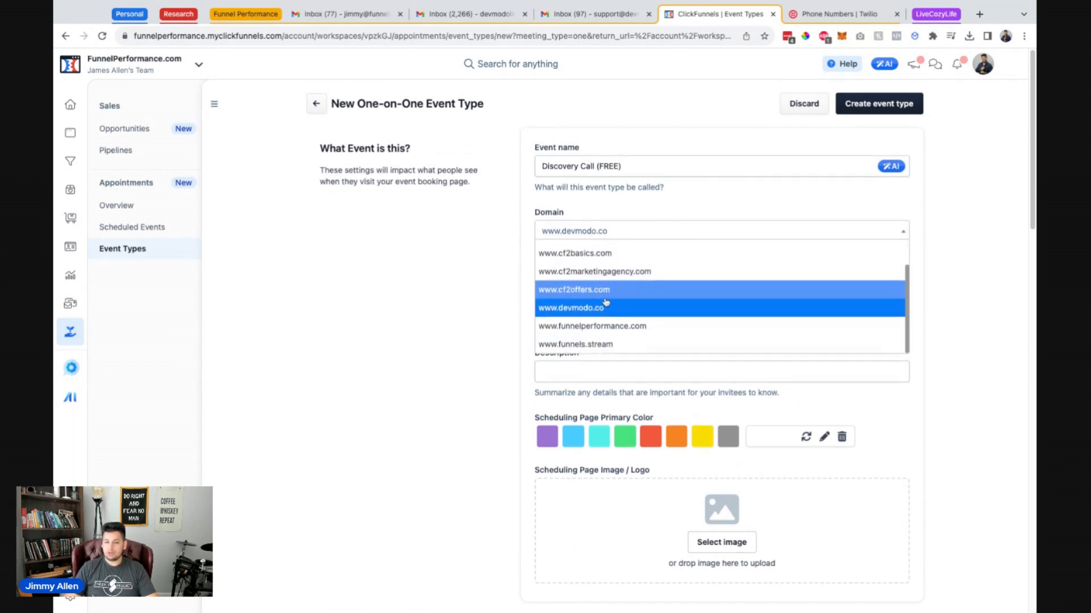
{"action": "left_click", "coordinate": [604, 307]}
{"action": "left_click", "coordinate": [493, 284]}
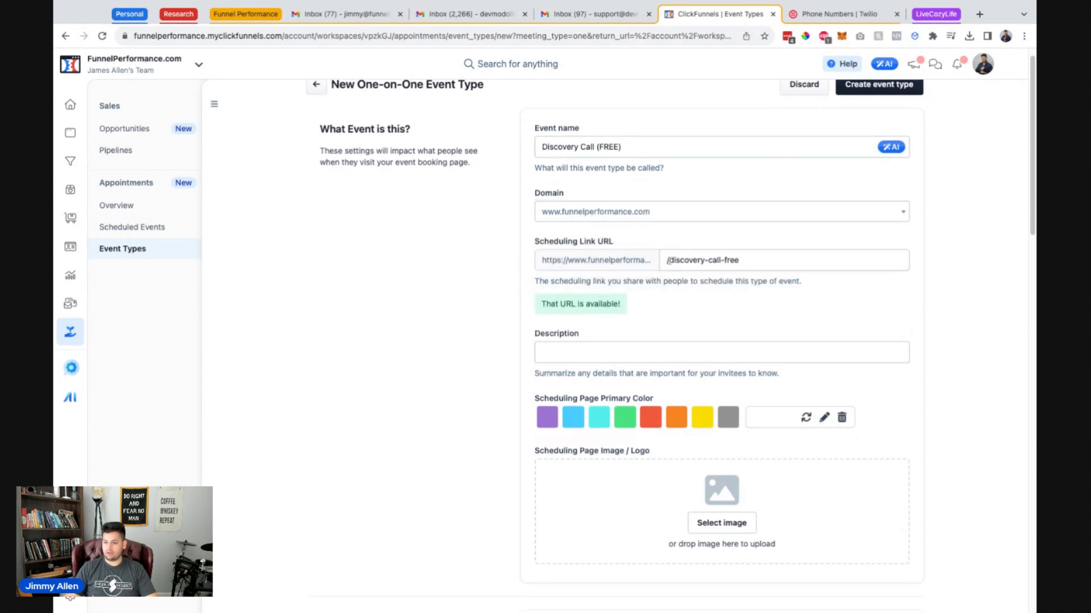
Step: Set the scheduling page's primary color to light blue #48CDFE and enter the description "Quick 15 Minute Discovery Call"
{"action": "left_click", "coordinate": [623, 422]}
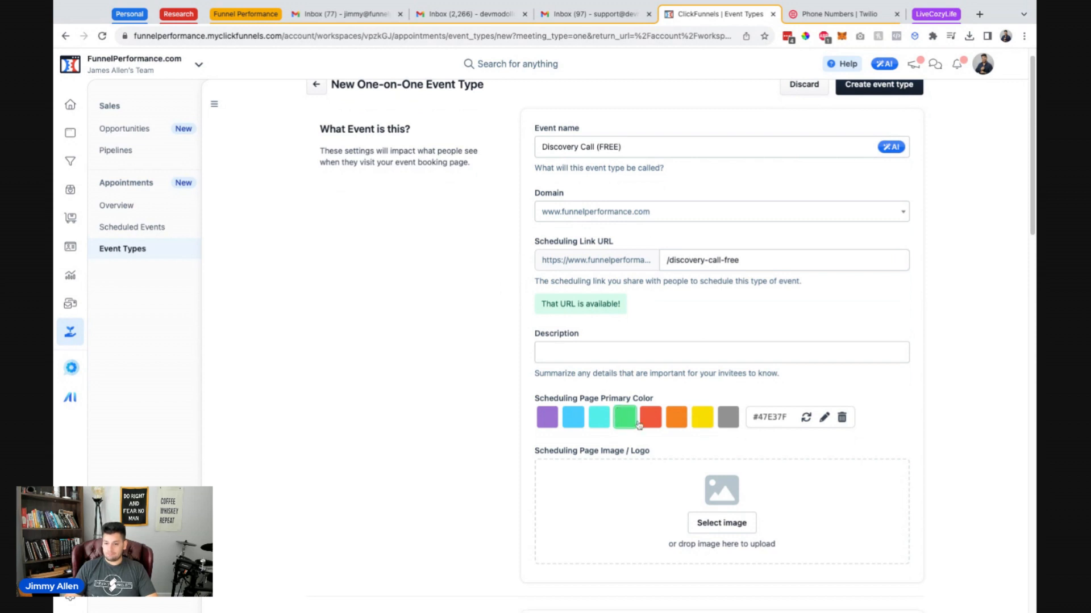
{"action": "left_click", "coordinate": [575, 423]}
{"action": "left_click", "coordinate": [571, 350]}
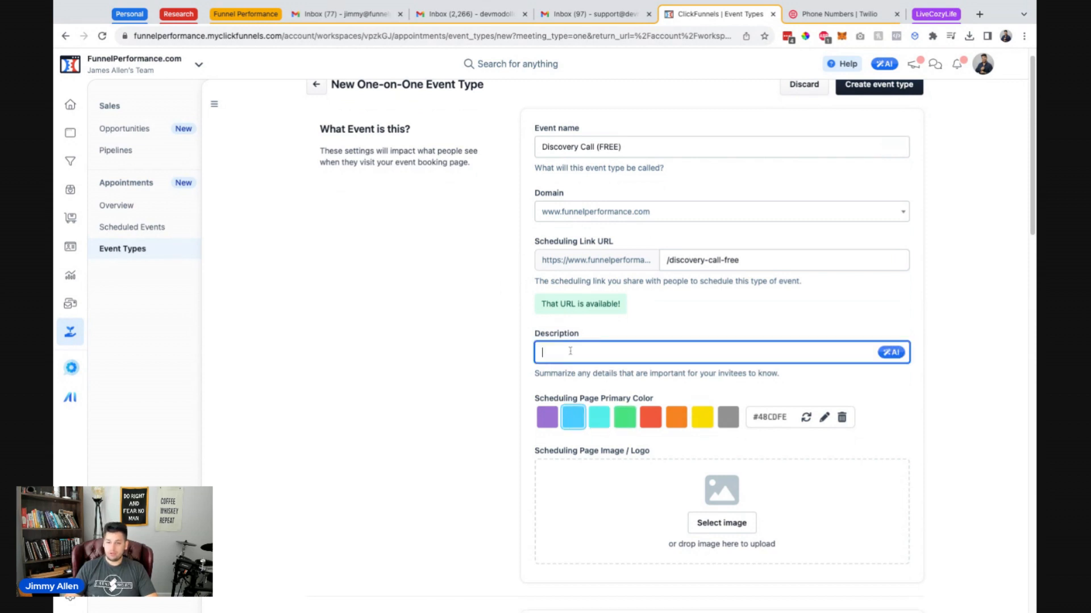
{"action": "type", "text": "Qucik"}
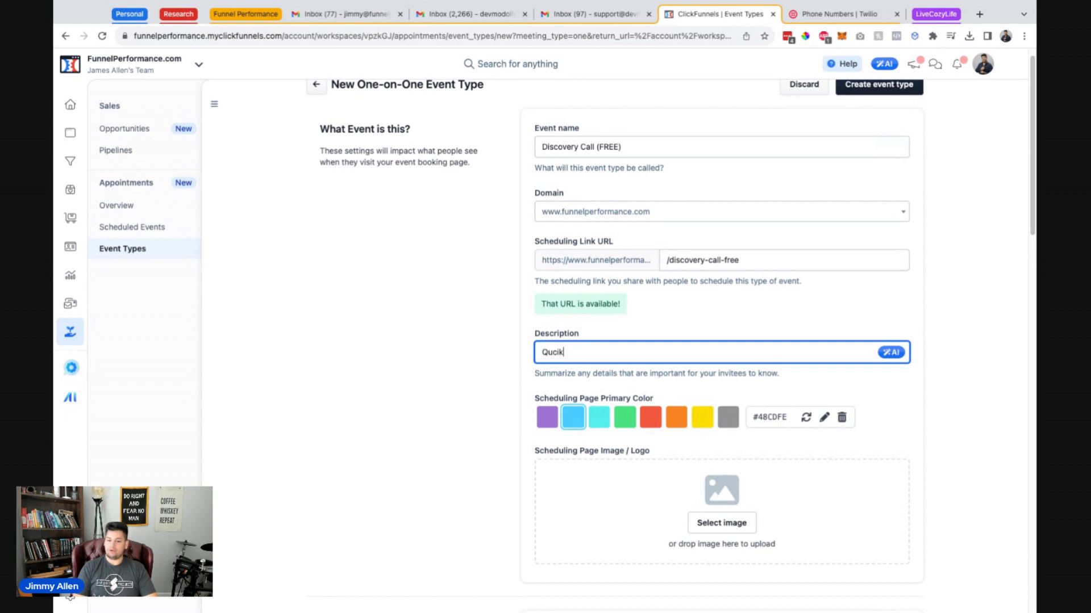
{"action": "key", "text": "ctrl+a"}
{"action": "type", "text": "uick 15 Minute"}
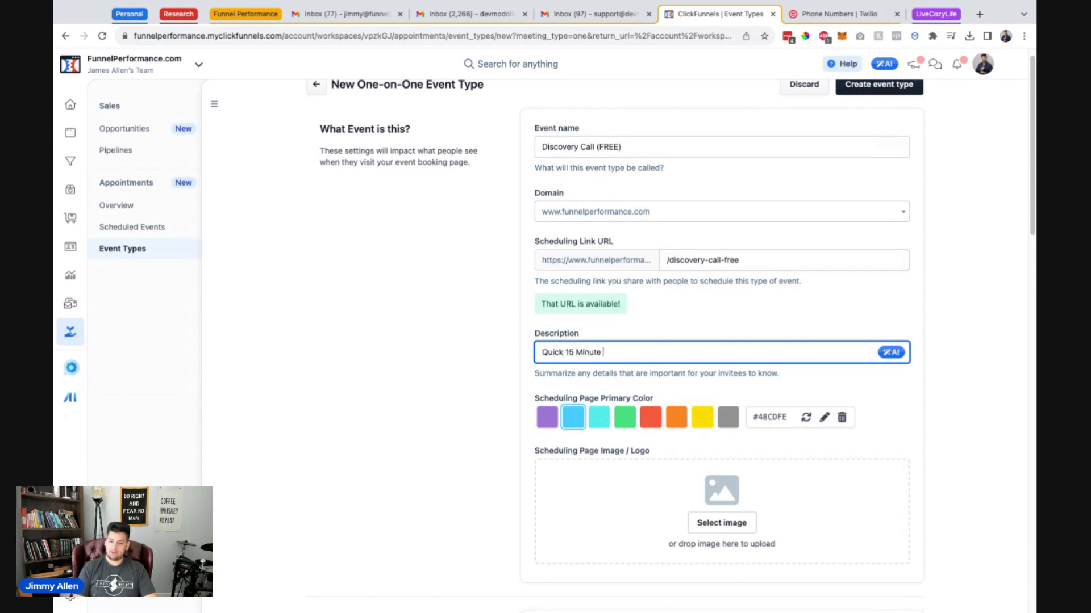
{"action": "type", "text": " Discovery Call"}
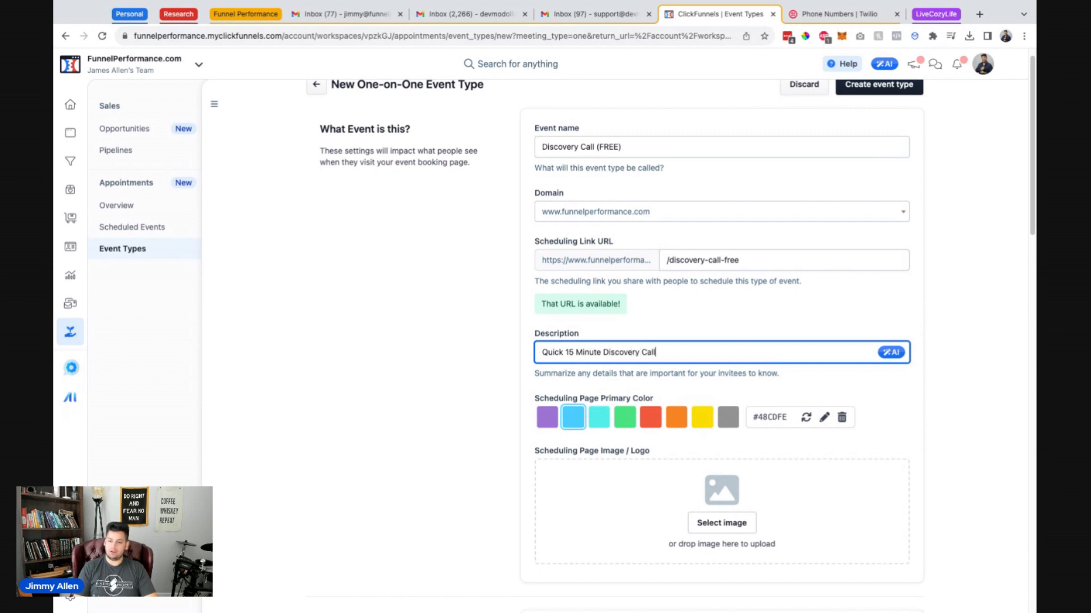
Step: Choose the dark Funnel Performance logo from the image gallery as the scheduling page image
{"action": "left_click", "coordinate": [715, 525]}
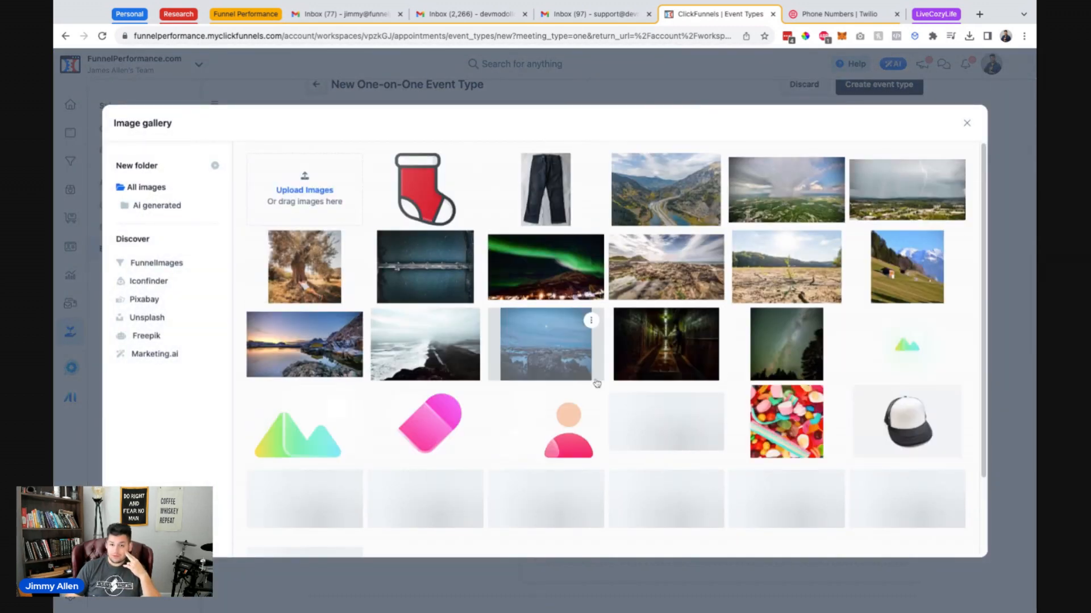
{"action": "scroll", "coordinate": [419, 513], "scroll_direction": "down", "scroll_amount": 2}
{"action": "left_click", "coordinate": [920, 537]}
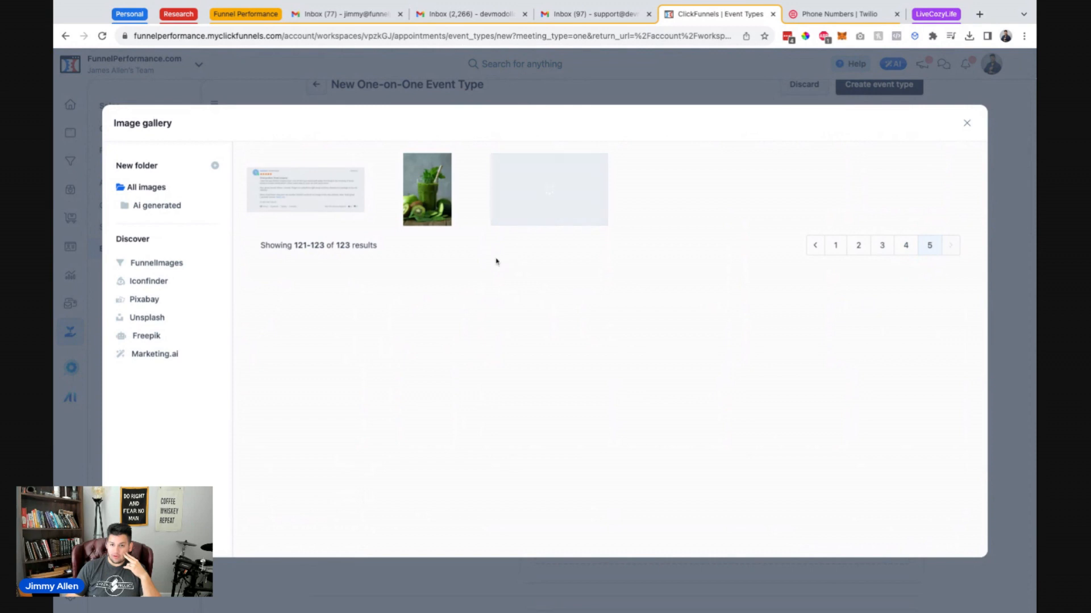
{"action": "left_click", "coordinate": [905, 246]}
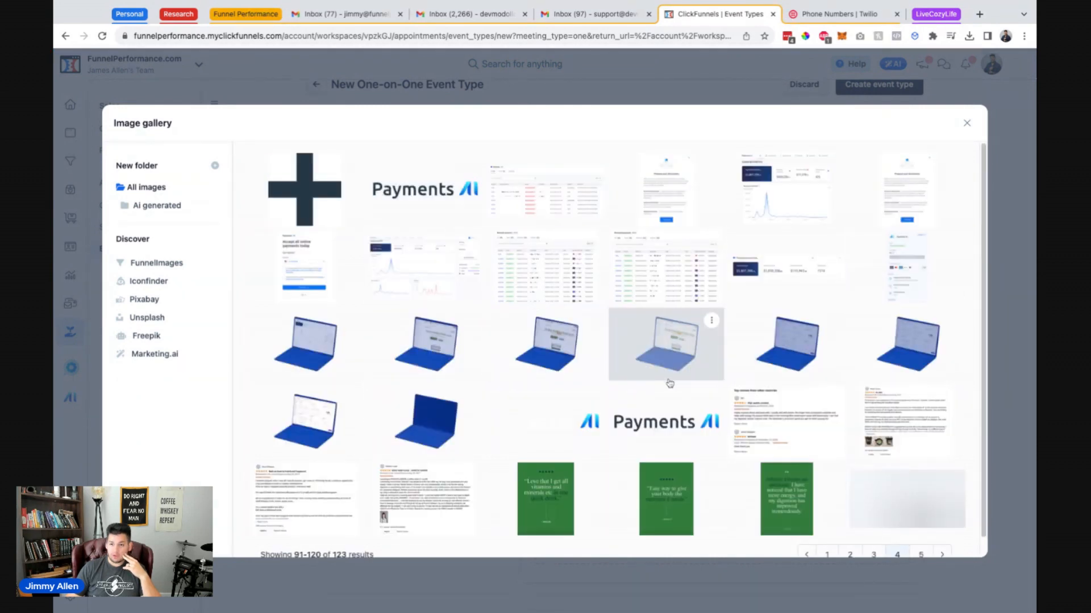
{"action": "scroll", "coordinate": [739, 386], "scroll_direction": "down", "scroll_amount": 1}
{"action": "left_click", "coordinate": [874, 539]}
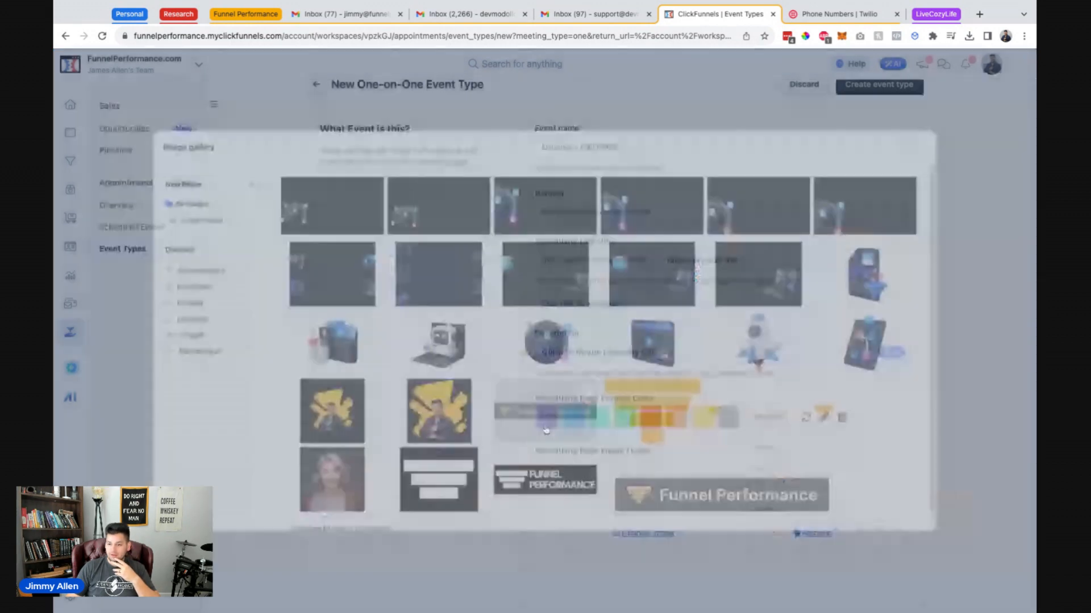
{"action": "left_click", "coordinate": [547, 434]}
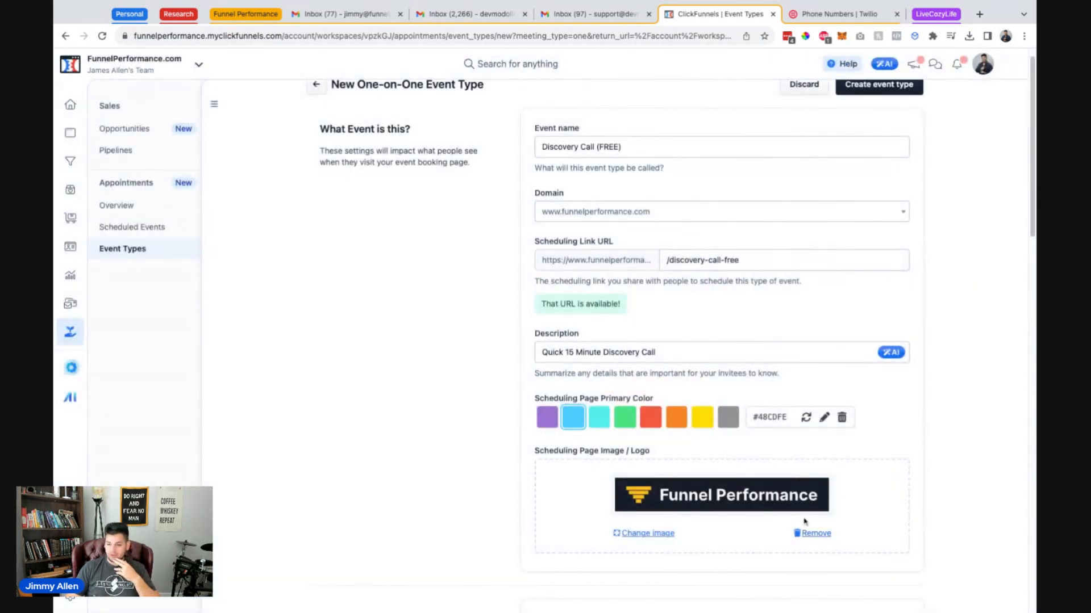
Step: Allow bookings up to 14 days into the future and set the event duration to 15 minutes
{"action": "scroll", "coordinate": [687, 511], "scroll_direction": "down", "scroll_amount": 4}
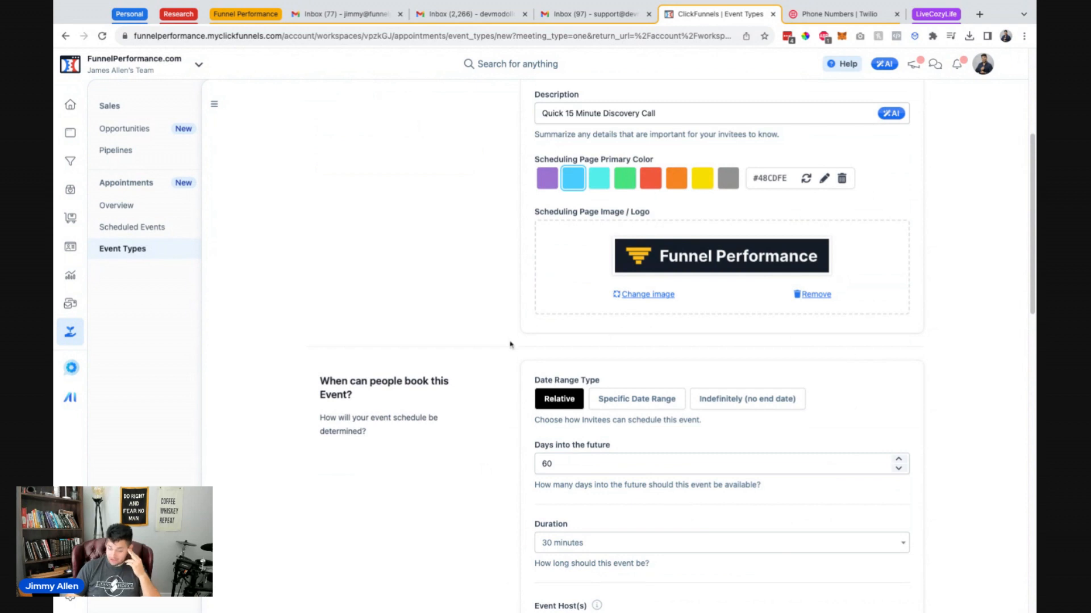
{"action": "scroll", "coordinate": [511, 344], "scroll_direction": "down", "scroll_amount": 1}
{"action": "scroll", "coordinate": [457, 375], "scroll_direction": "down", "scroll_amount": 2}
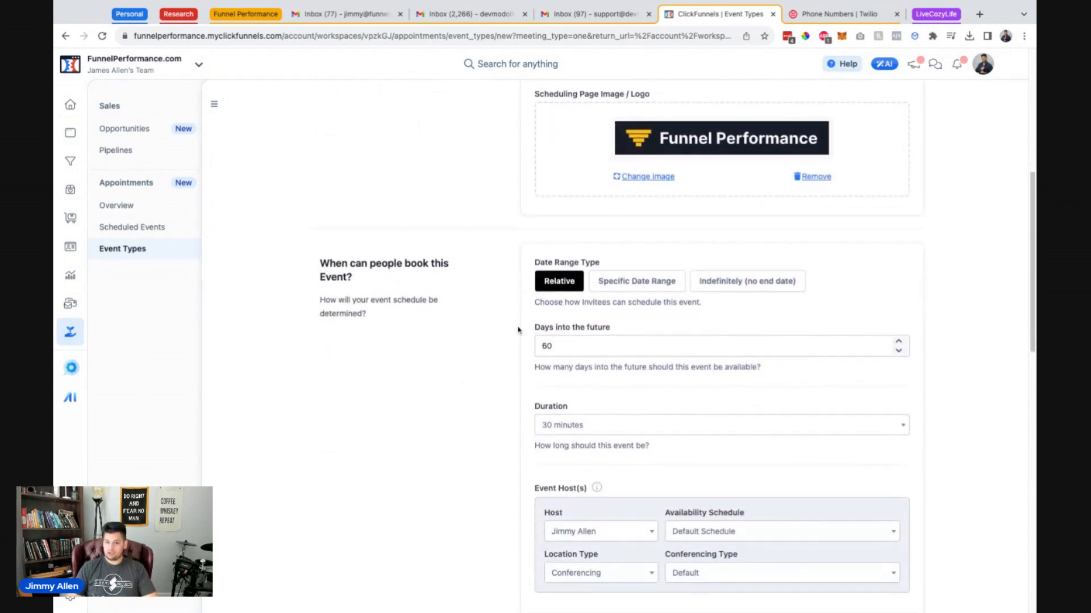
{"action": "scroll", "coordinate": [568, 262], "scroll_direction": "down", "scroll_amount": 2}
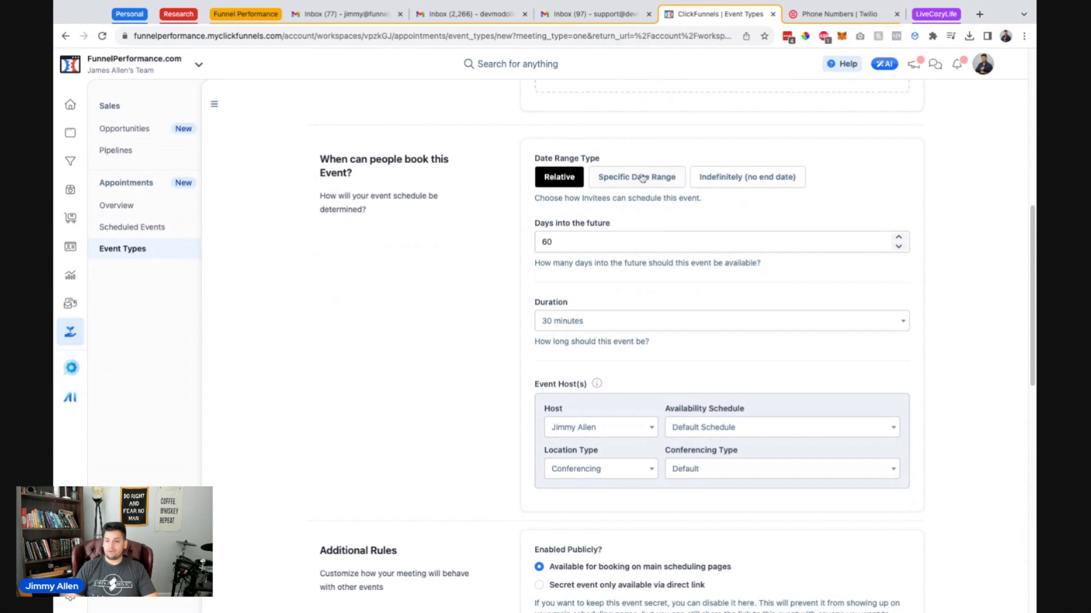
{"action": "left_click", "coordinate": [569, 244]}
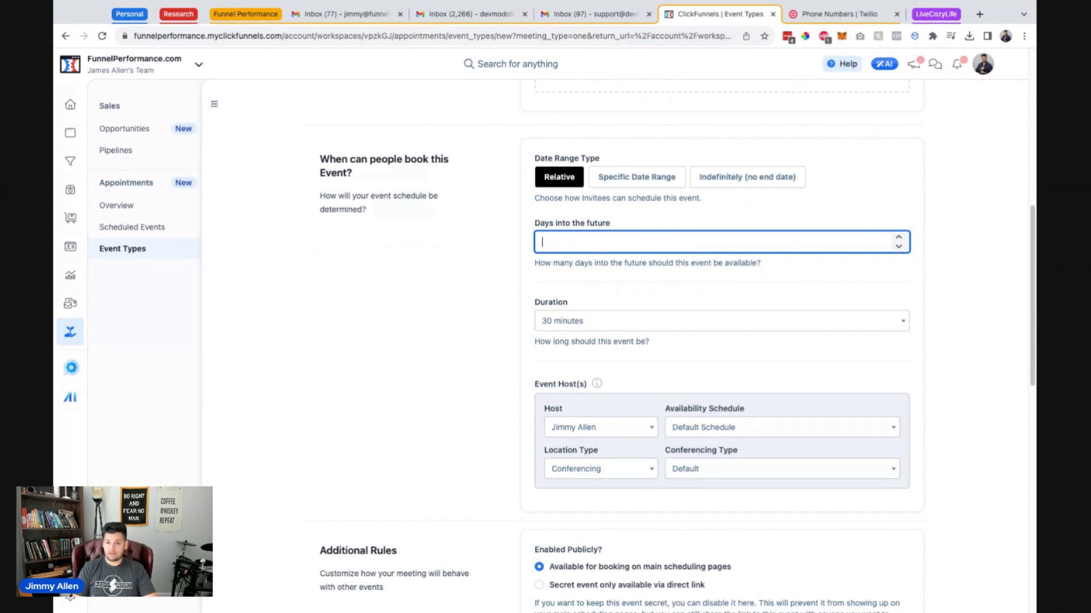
{"action": "type", "text": "14"}
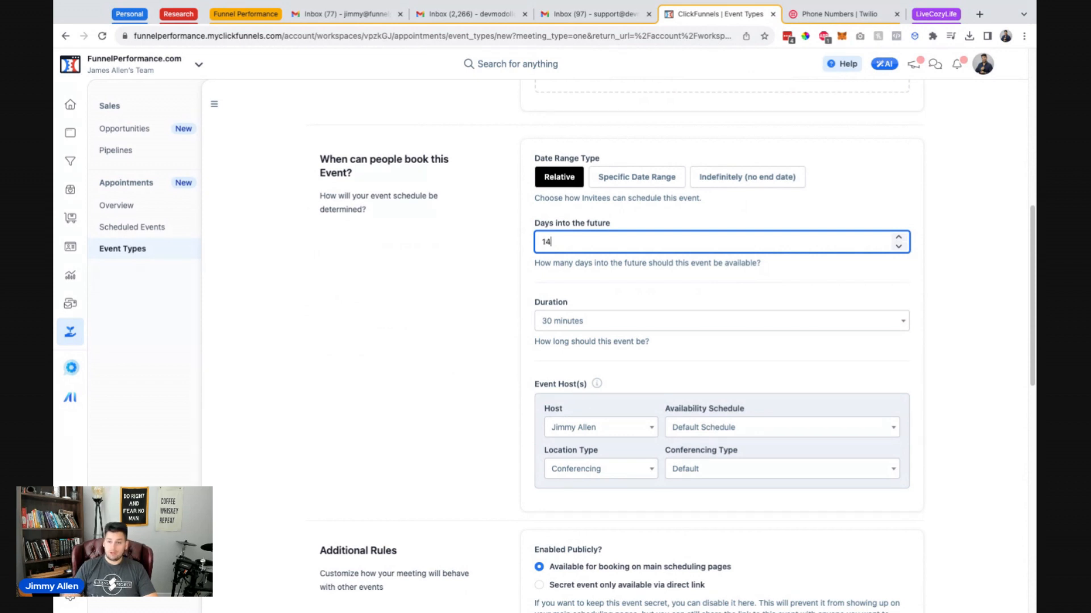
{"action": "left_click", "coordinate": [599, 257]}
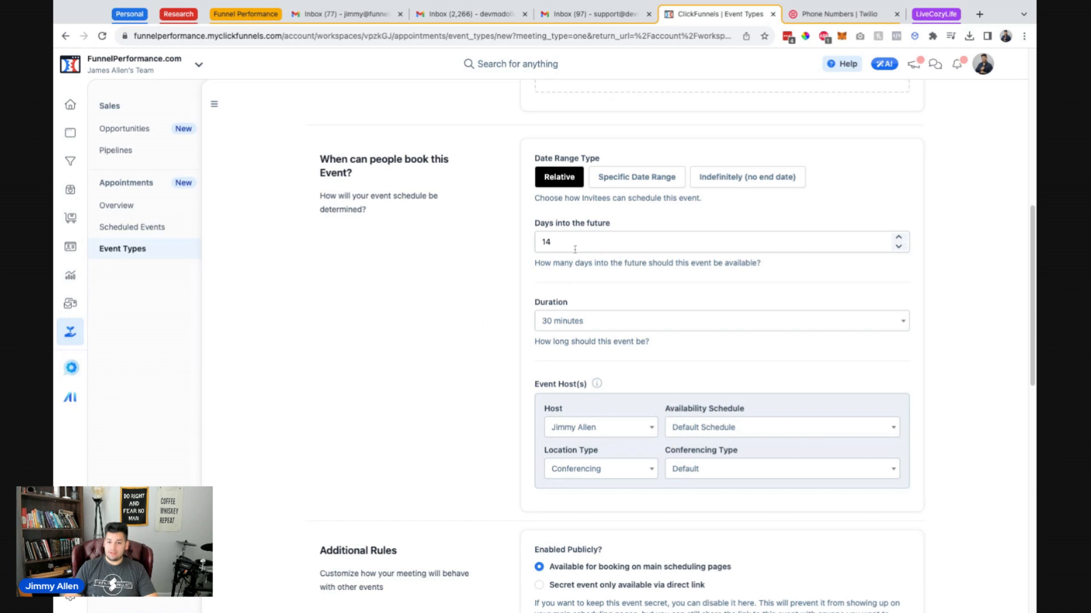
{"action": "left_click", "coordinate": [573, 322]}
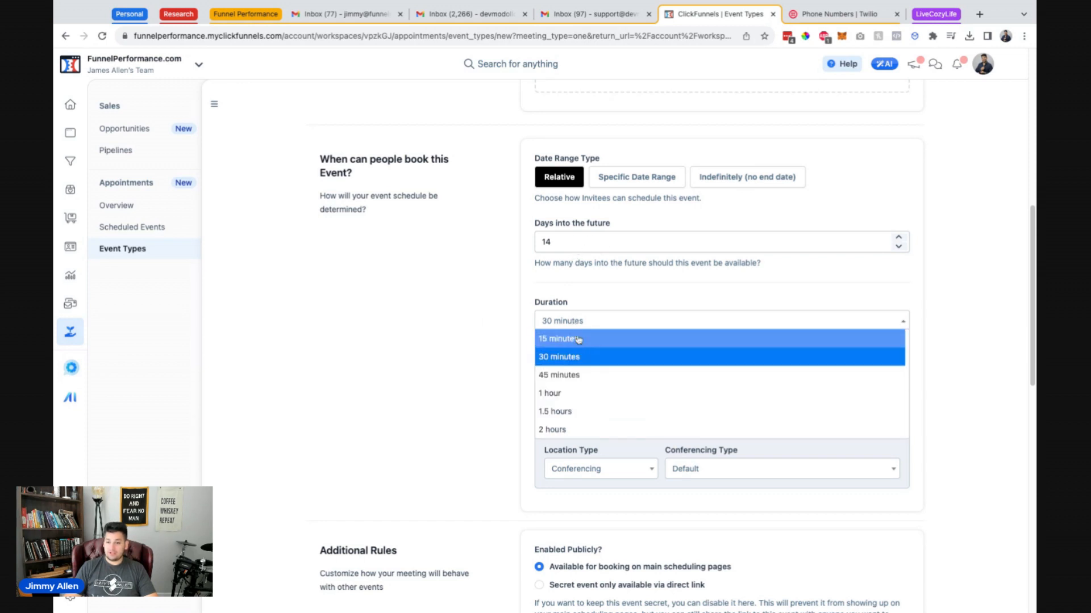
{"action": "left_click", "coordinate": [577, 339]}
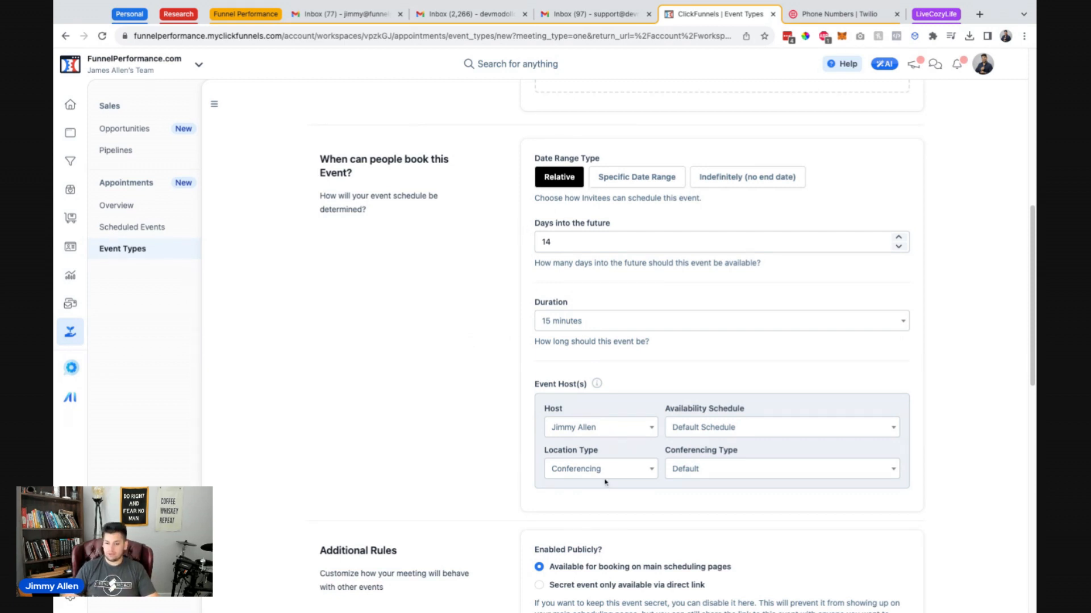
Step: Review the event host's available options for host, availability schedule, location type and conferencing type
{"action": "left_click", "coordinate": [675, 470]}
{"action": "left_click", "coordinate": [575, 476]}
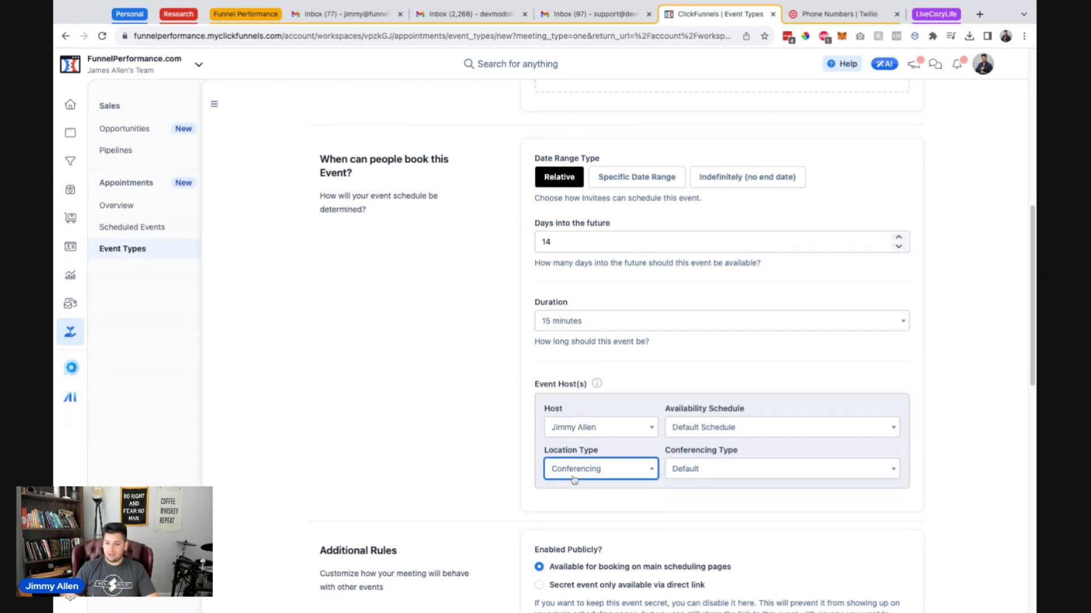
{"action": "left_click", "coordinate": [709, 432]}
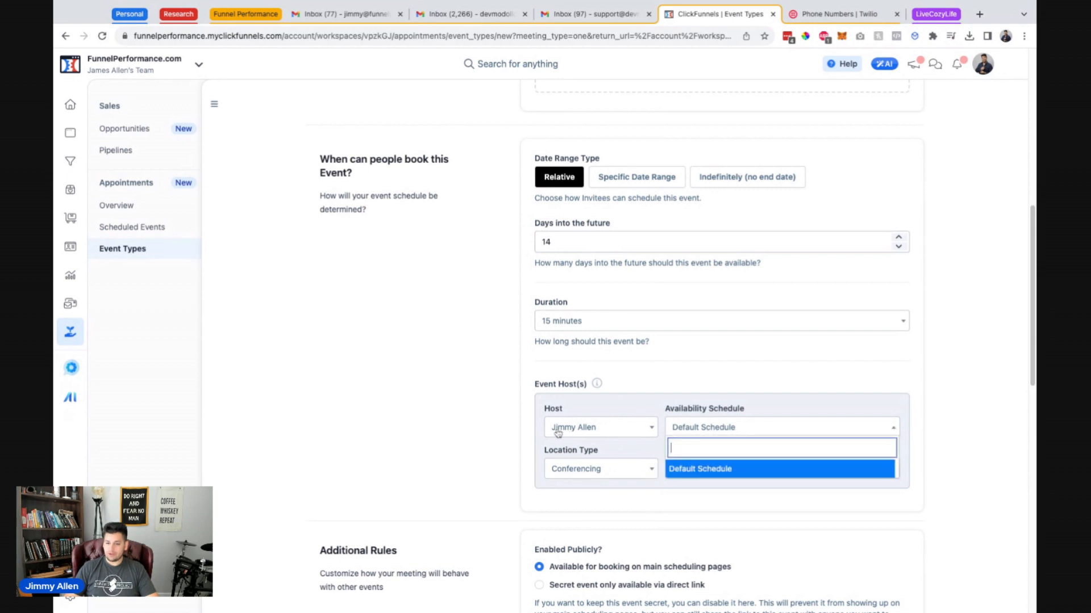
{"action": "left_click", "coordinate": [474, 407]}
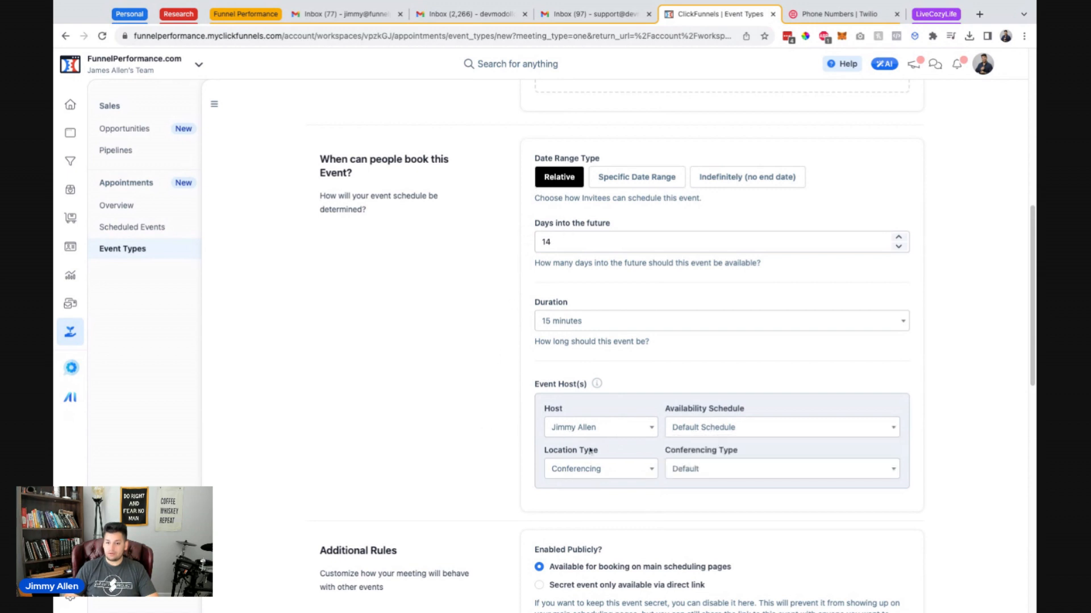
{"action": "left_click", "coordinate": [613, 432]}
{"action": "left_click", "coordinate": [454, 460]}
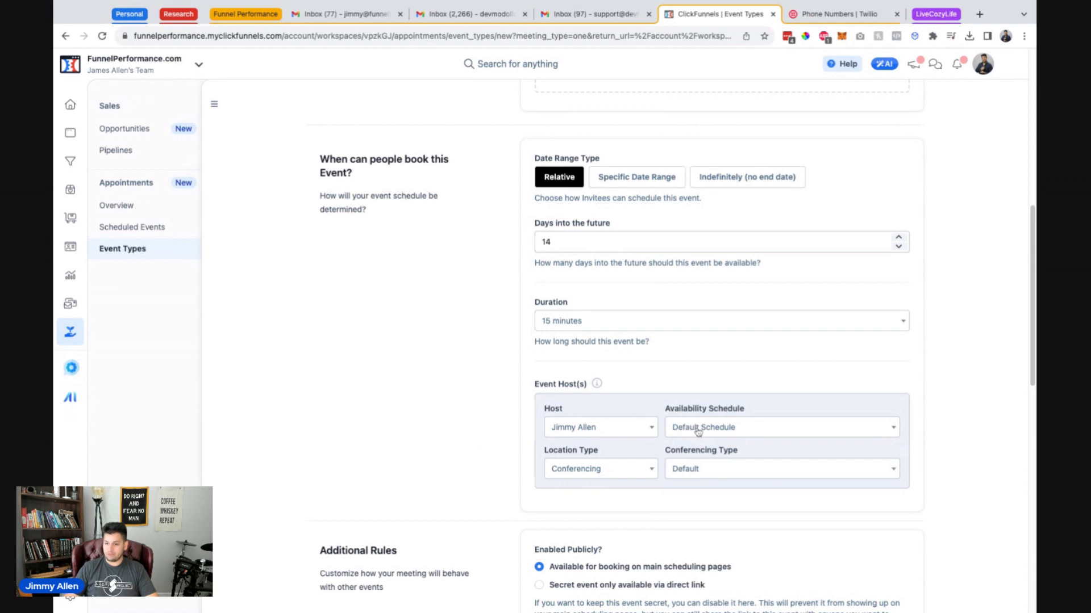
{"action": "left_click", "coordinate": [698, 431]}
{"action": "left_click", "coordinate": [494, 469]}
{"action": "left_click", "coordinate": [613, 474]}
{"action": "left_click", "coordinate": [500, 477]}
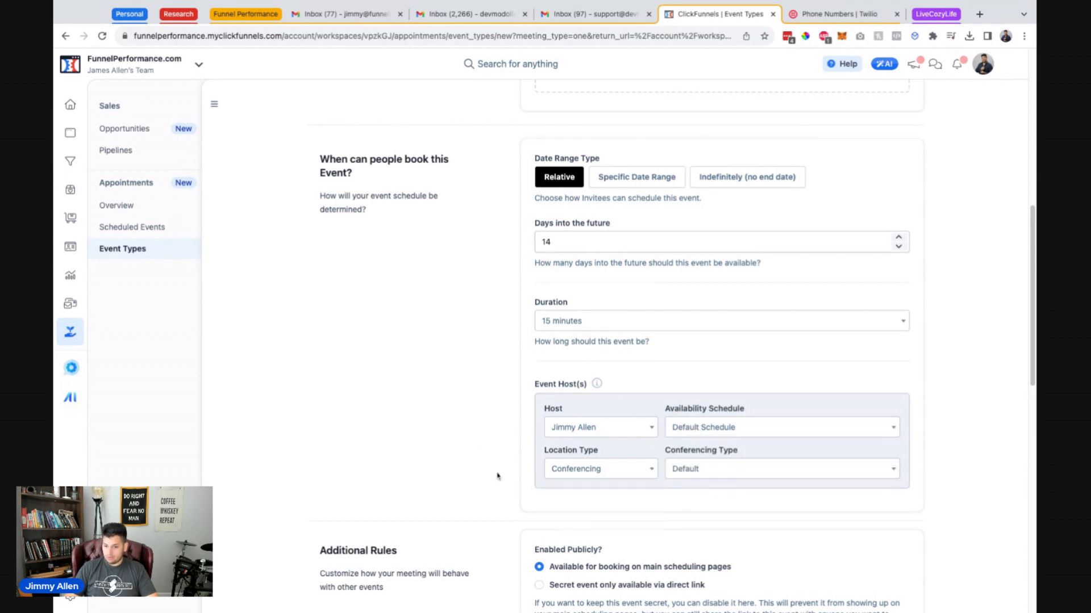
{"action": "left_click", "coordinate": [700, 476]}
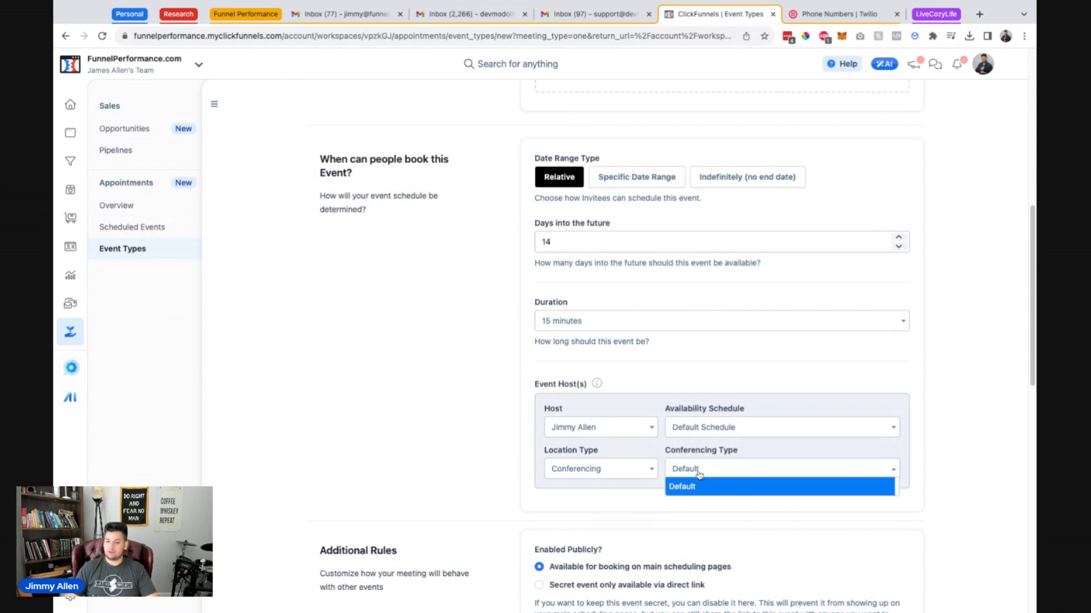
{"action": "left_click", "coordinate": [774, 483]}
{"action": "scroll", "coordinate": [674, 469], "scroll_direction": "down", "scroll_amount": 3}
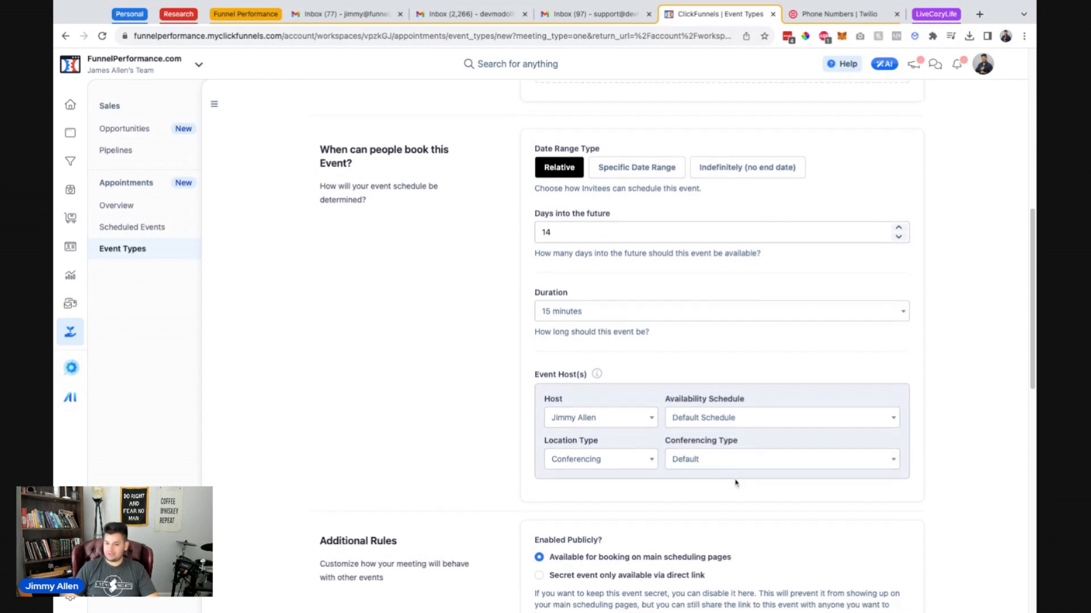
{"action": "left_click", "coordinate": [717, 331]}
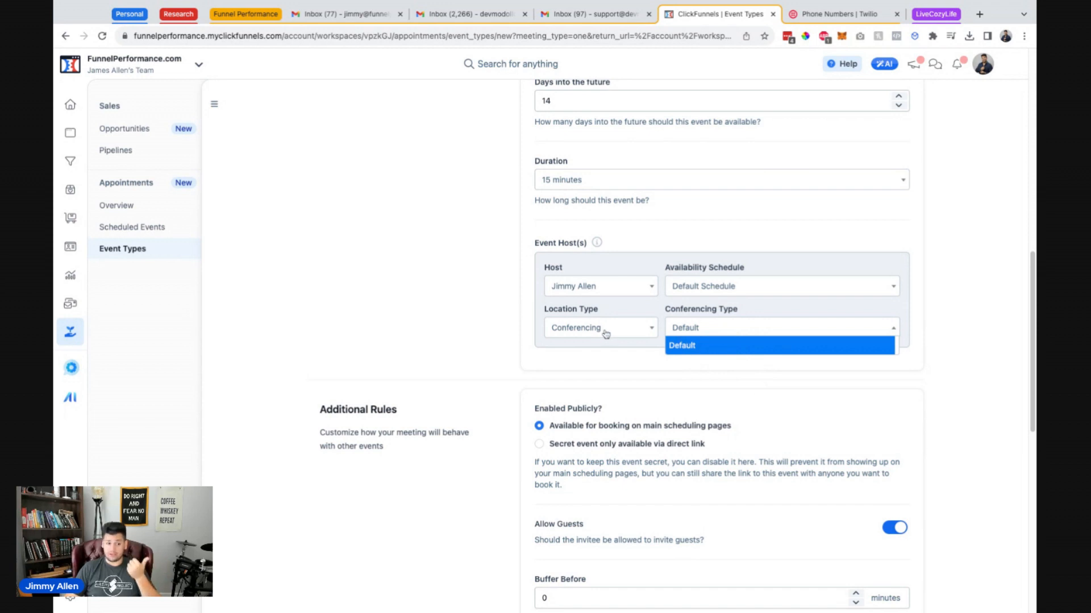
{"action": "left_click", "coordinate": [492, 350]}
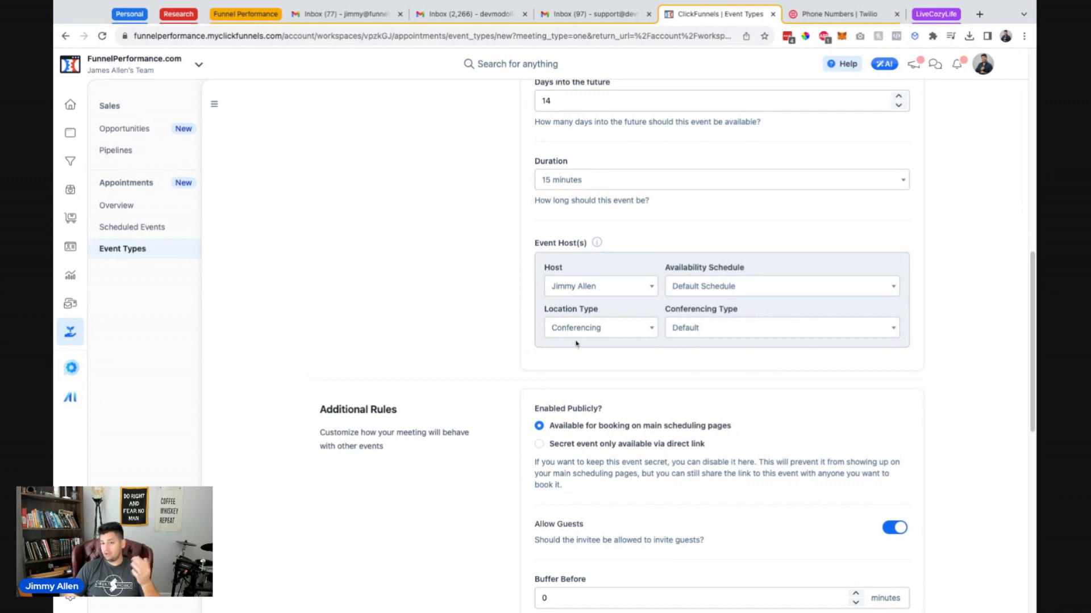
Step: Set the buffer before the event to 4 minutes in the additional rules
{"action": "scroll", "coordinate": [497, 358], "scroll_direction": "down", "scroll_amount": 3}
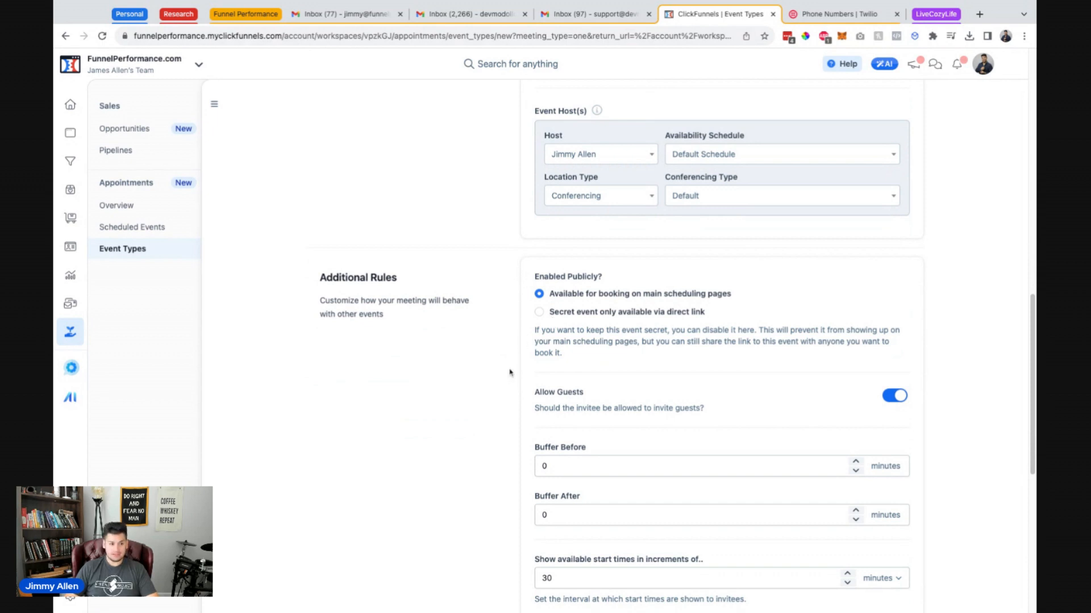
{"action": "scroll", "coordinate": [506, 363], "scroll_direction": "down", "scroll_amount": 2}
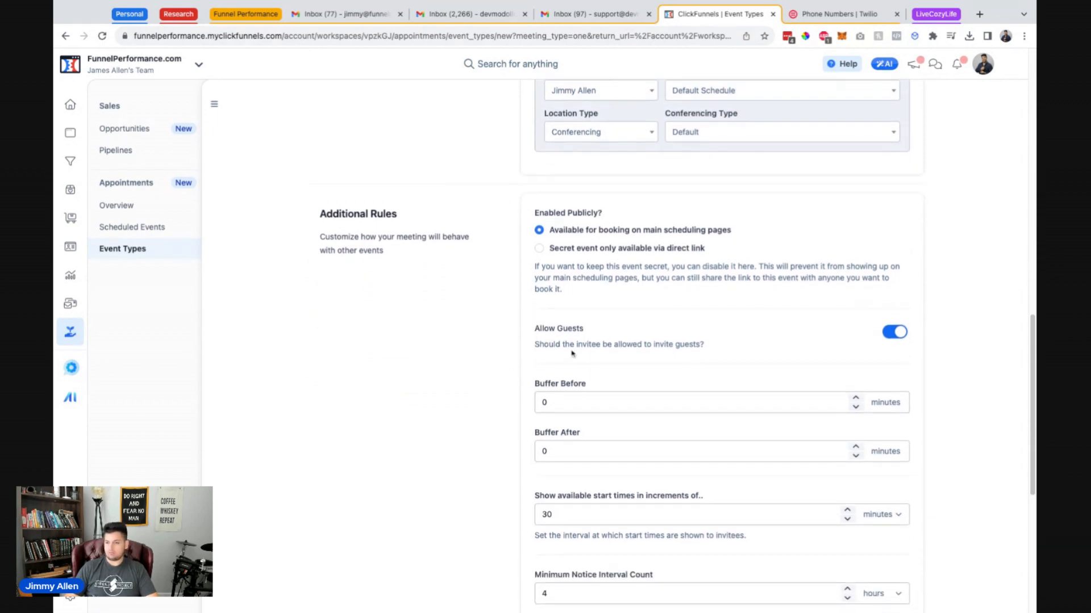
{"action": "left_click", "coordinate": [591, 354]}
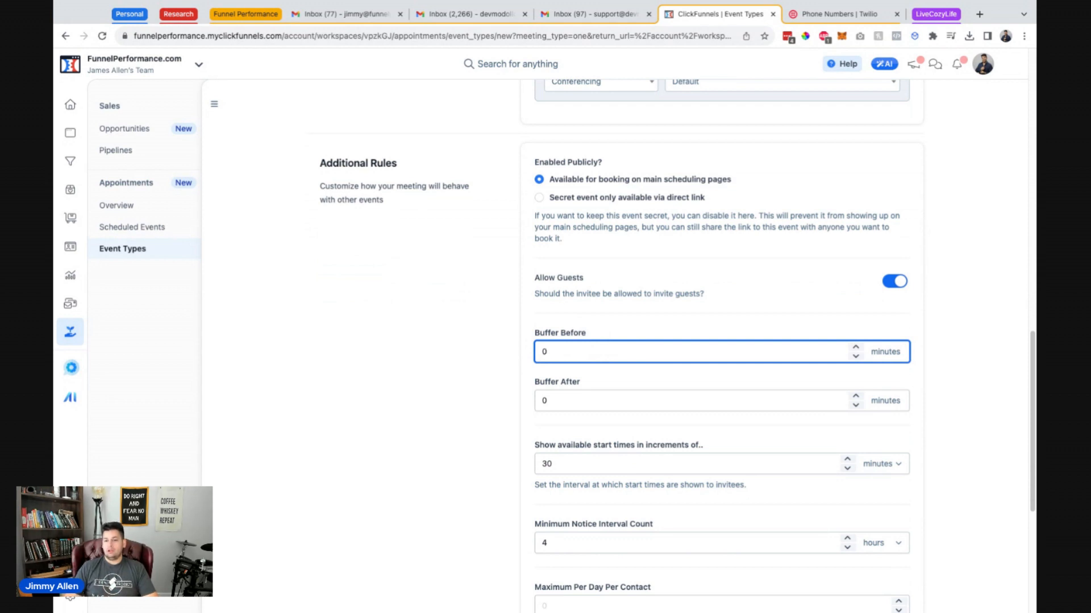
{"action": "key", "text": "BackSpace"}
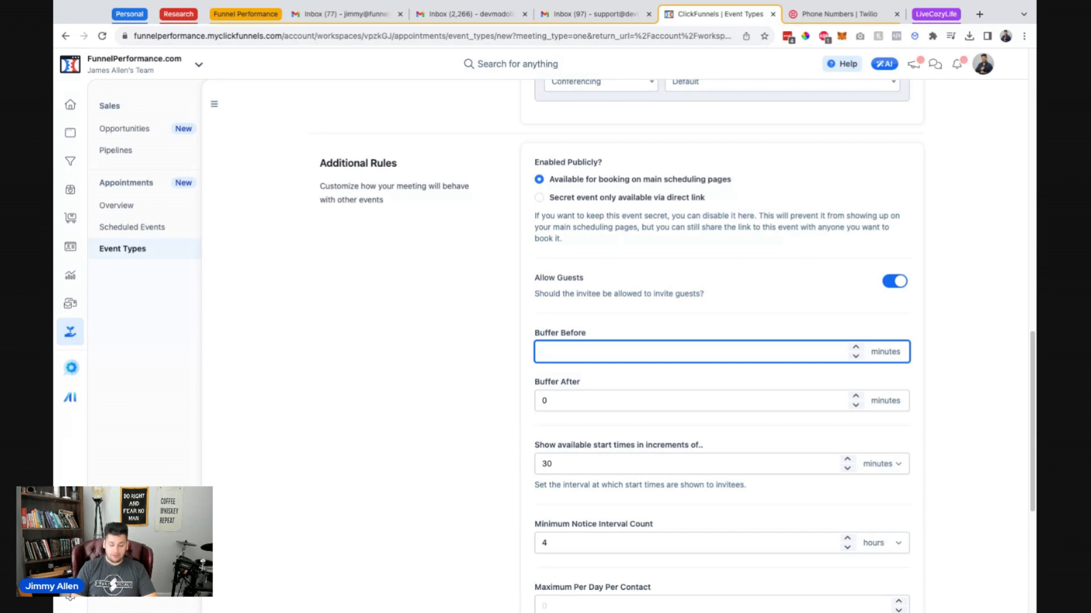
{"action": "left_click", "coordinate": [574, 402]}
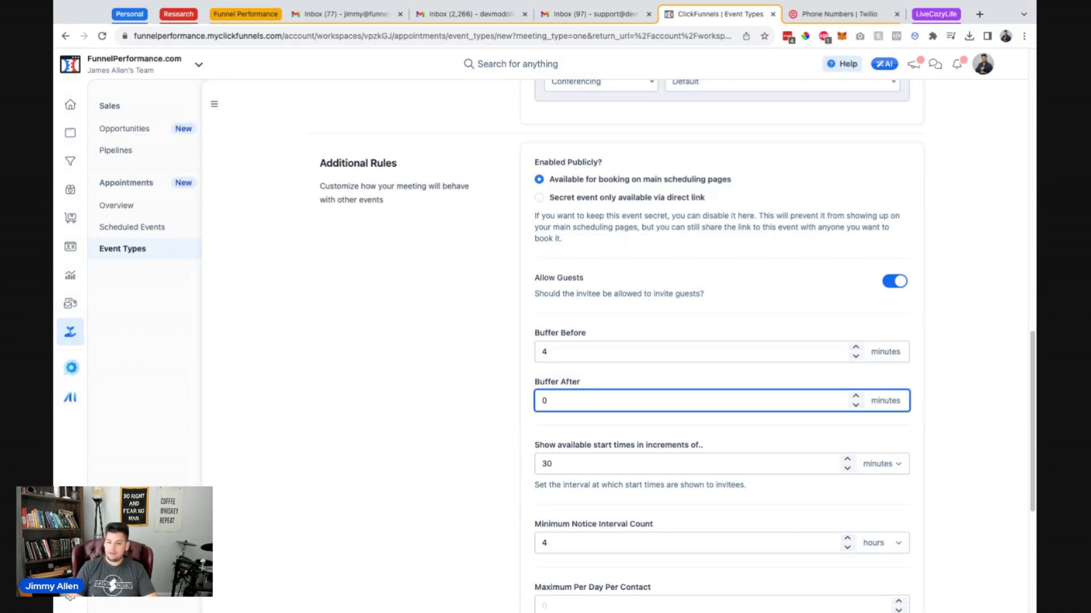
Step: Set the buffers before and after the event to 30 minutes each
{"action": "left_click", "coordinate": [592, 352]}
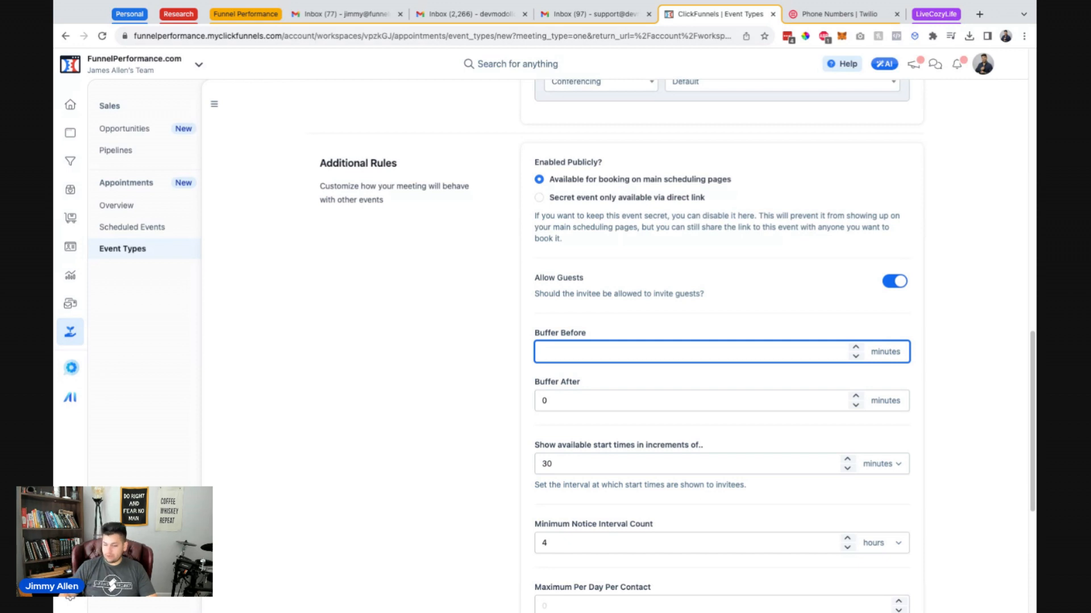
{"action": "type", "text": "30"}
{"action": "left_click", "coordinate": [614, 398]}
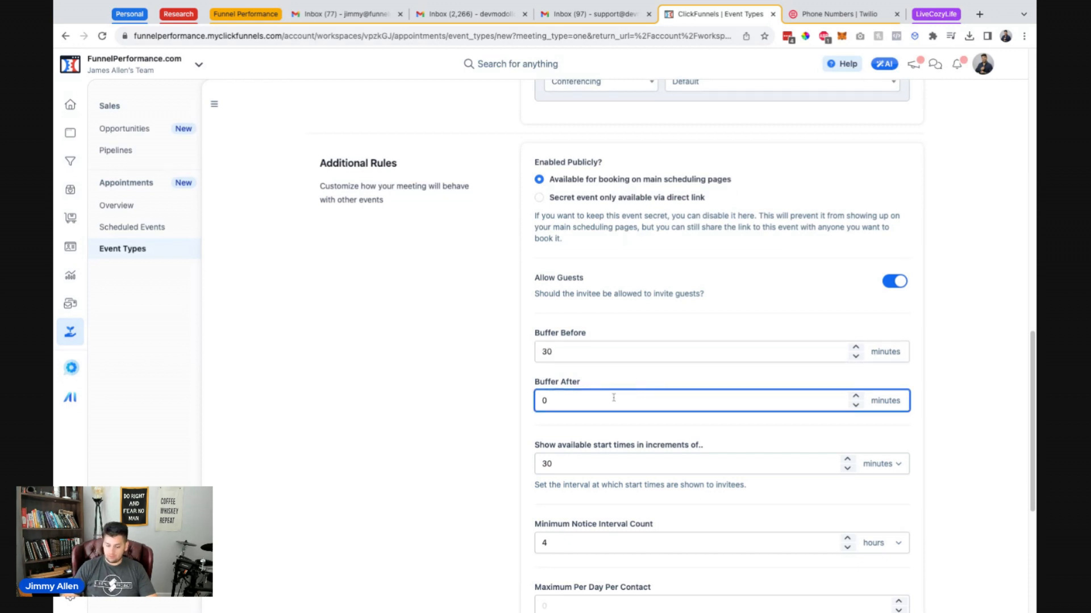
{"action": "type", "text": "30"}
Step: Show the event's available start times in increments of 15 minutes
{"action": "scroll", "coordinate": [521, 467], "scroll_direction": "down", "scroll_amount": 2}
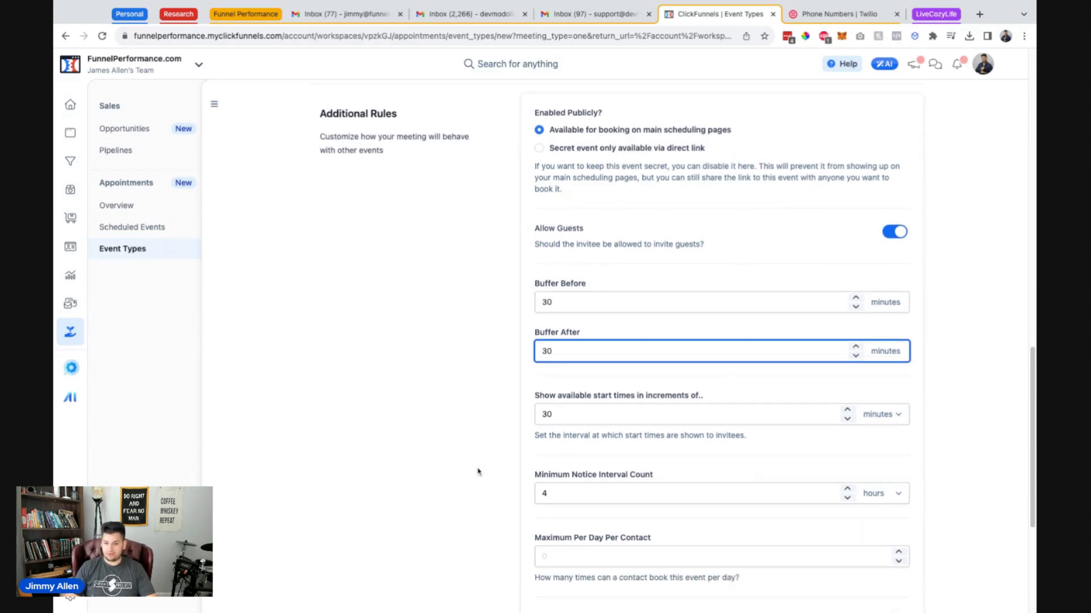
{"action": "double_click", "coordinate": [571, 355]}
{"action": "type", "text": "15"}
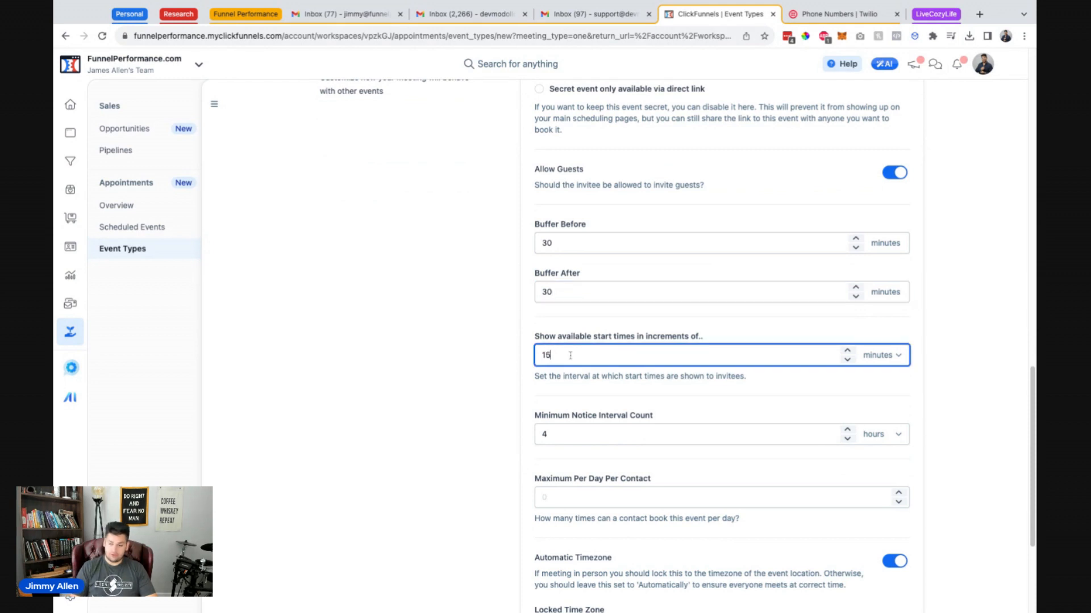
{"action": "left_click", "coordinate": [497, 420]}
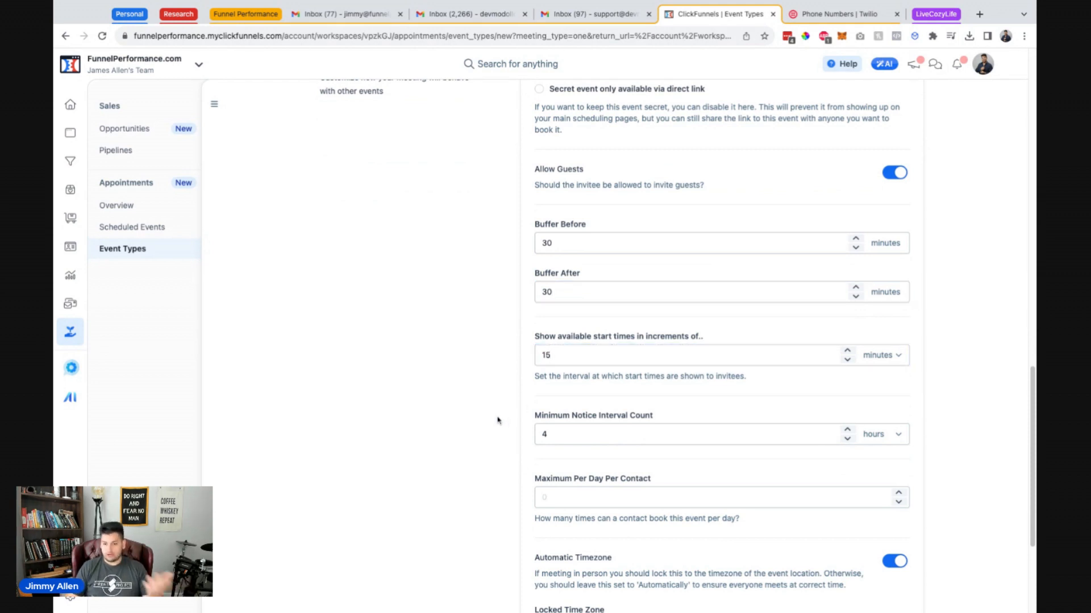
Step: Examine the Minimum Notice Interval Count setting and the neighbouring booking rules
{"action": "scroll", "coordinate": [509, 419], "scroll_direction": "down", "scroll_amount": 1}
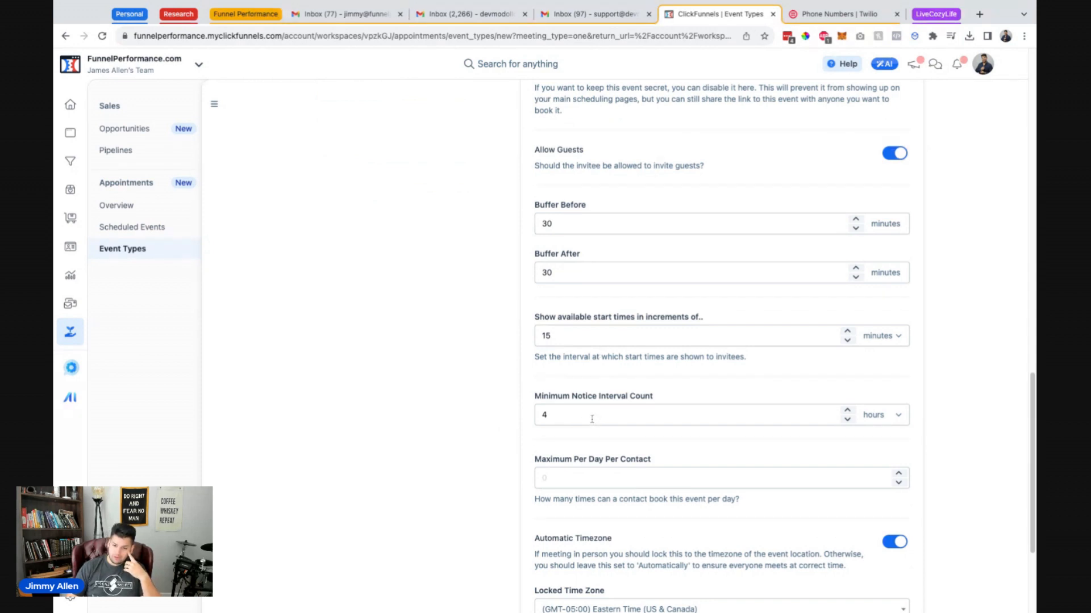
{"action": "triple_click", "coordinate": [658, 403]}
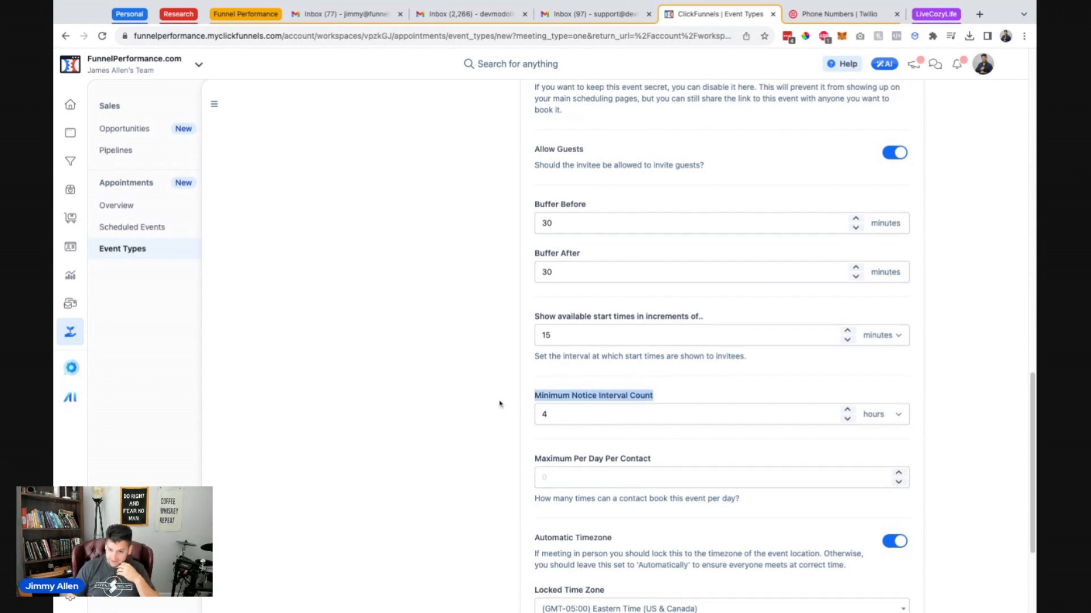
{"action": "scroll", "coordinate": [500, 403], "scroll_direction": "down", "scroll_amount": 2}
{"action": "left_click", "coordinate": [502, 369]}
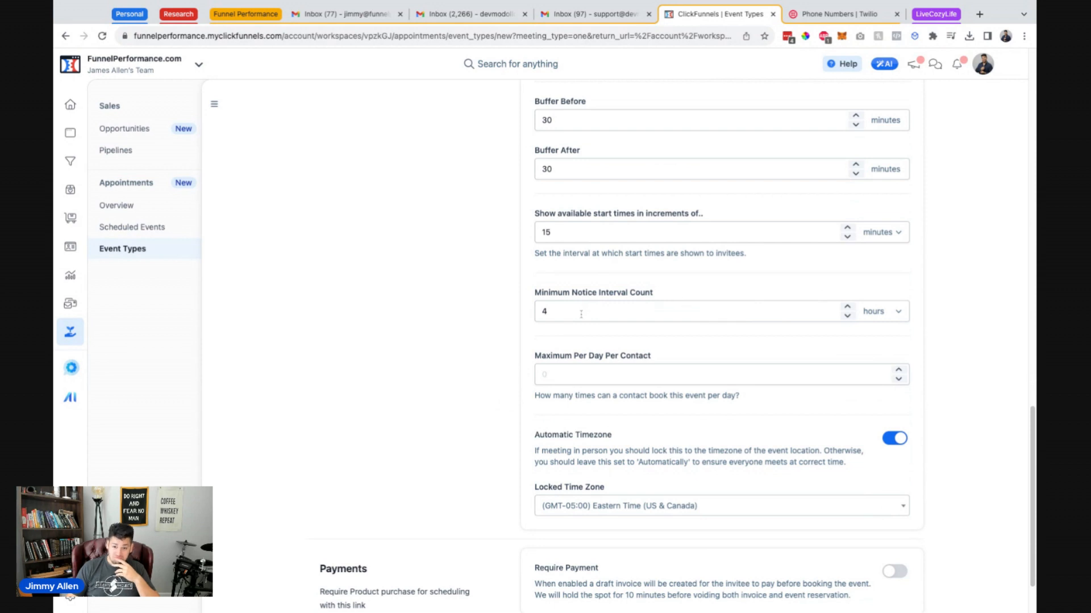
{"action": "triple_click", "coordinate": [662, 297]}
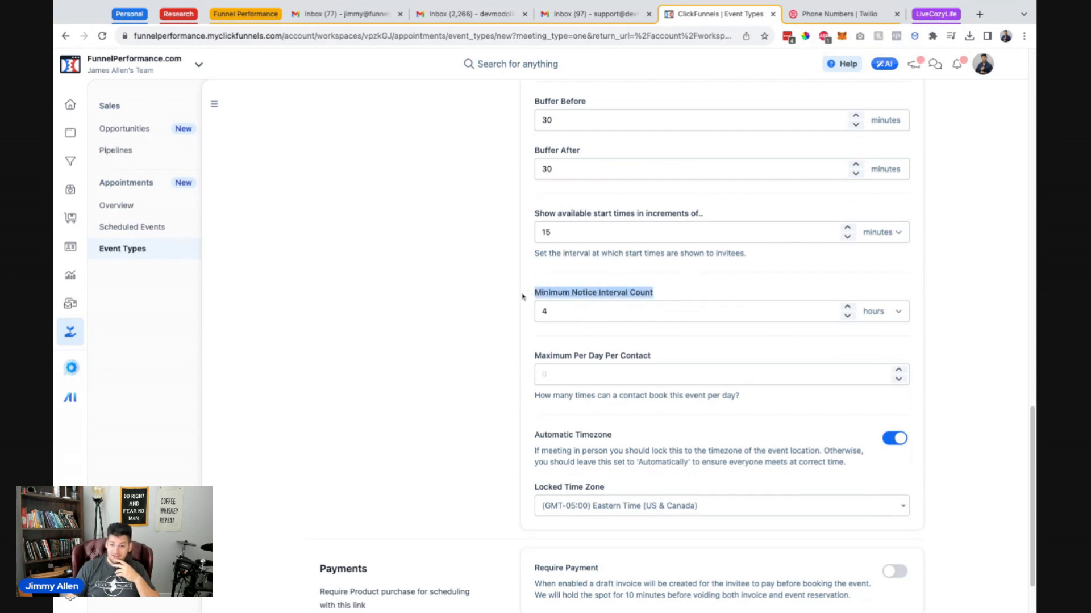
{"action": "left_click", "coordinate": [498, 299]}
{"action": "left_click_drag", "start_coordinate": [660, 296], "coordinate": [533, 299]}
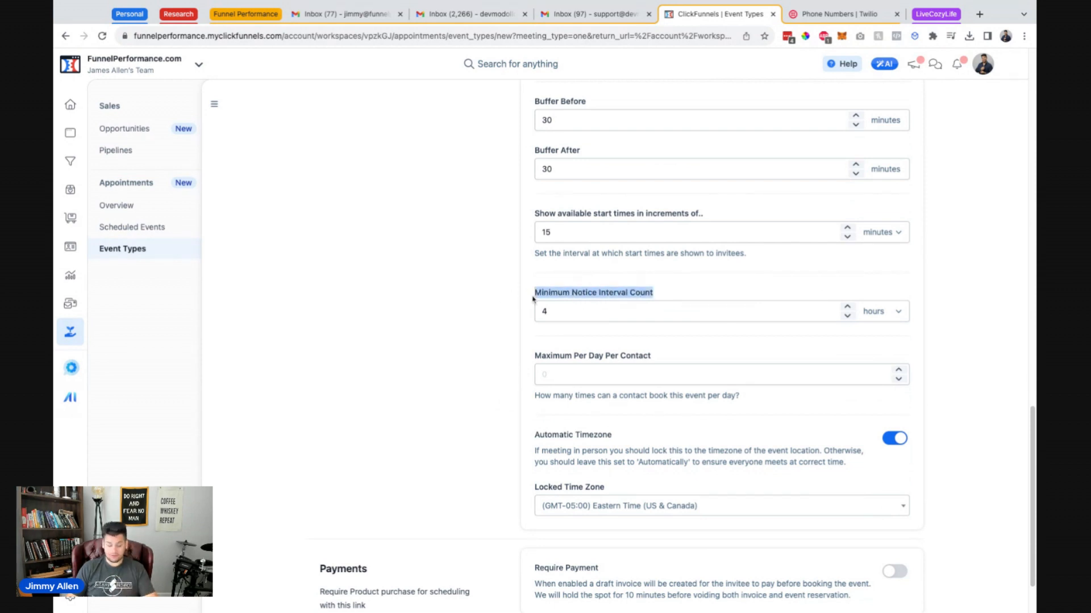
{"action": "left_click", "coordinate": [489, 314]}
{"action": "scroll", "coordinate": [489, 285], "scroll_direction": "up", "scroll_amount": 2}
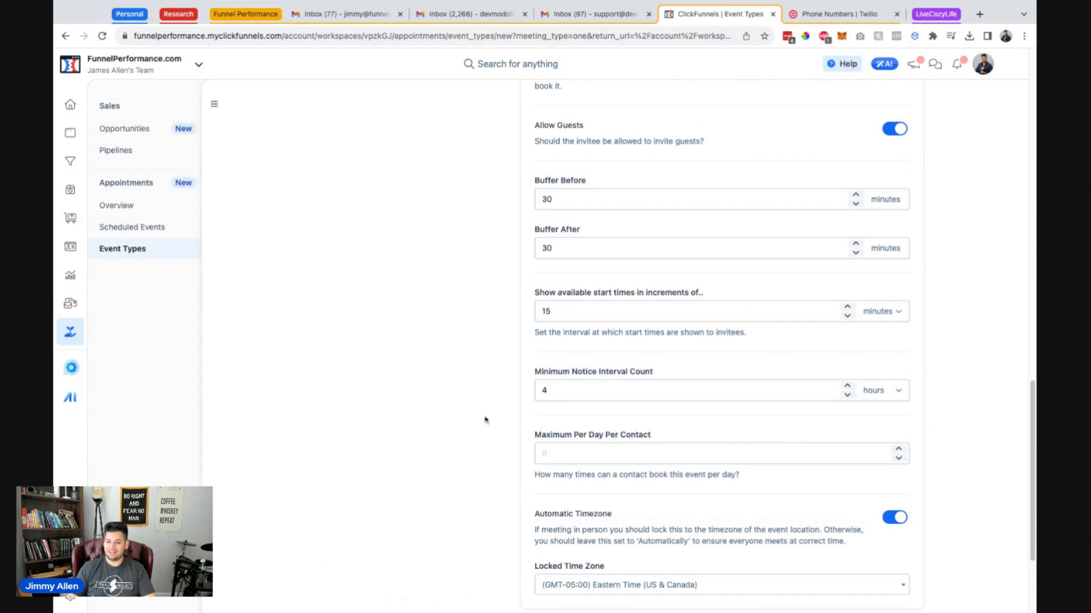
{"action": "scroll", "coordinate": [524, 434], "scroll_direction": "down", "scroll_amount": 1}
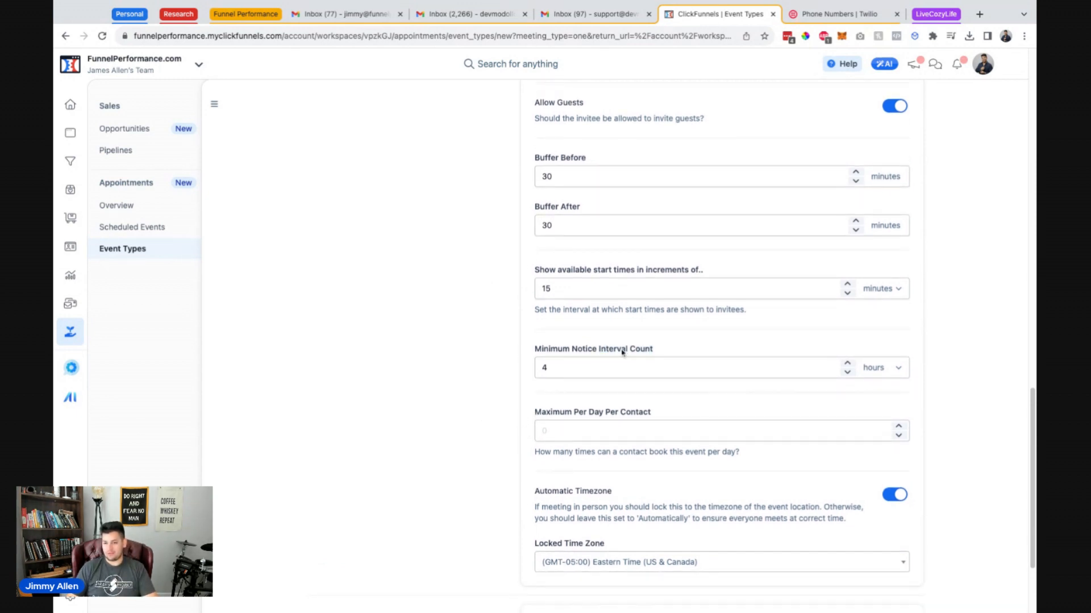
Step: Set the maximum number of bookings per day per contact to 3
{"action": "left_click", "coordinate": [593, 363]}
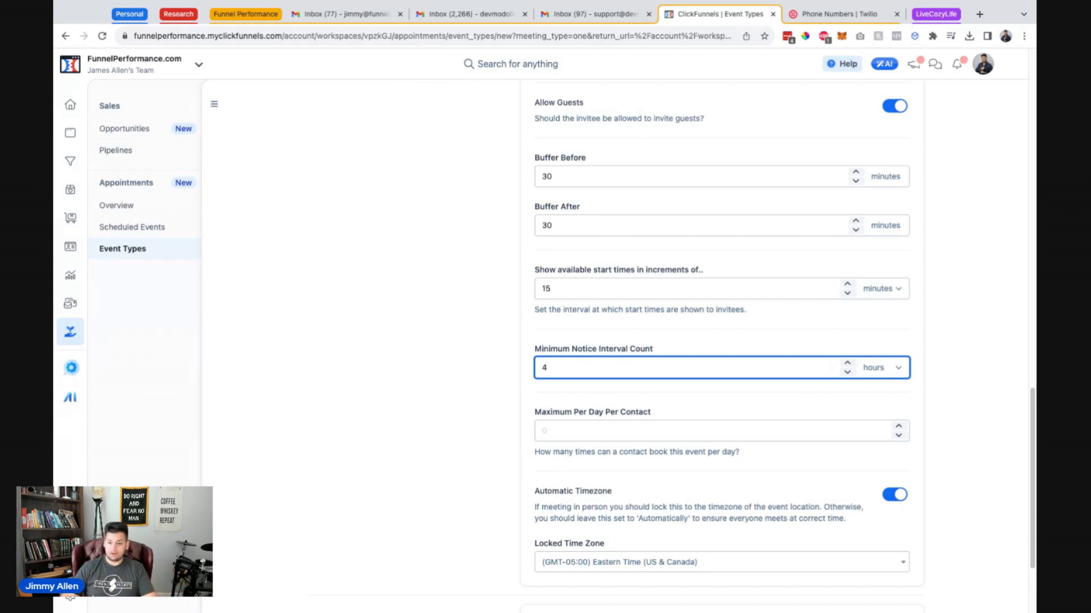
{"action": "left_click", "coordinate": [521, 397]}
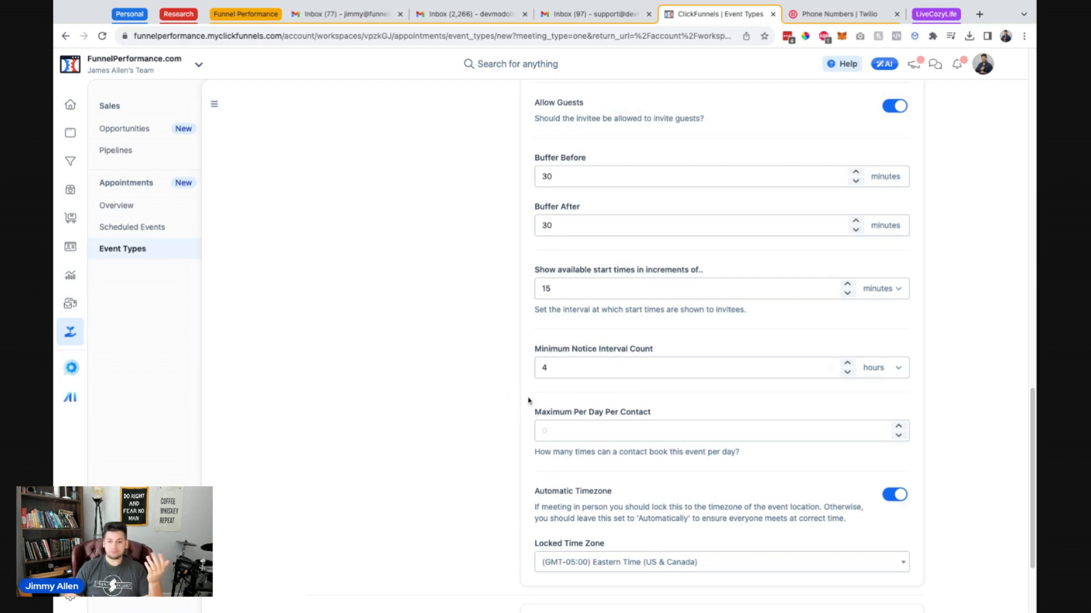
{"action": "scroll", "coordinate": [527, 398], "scroll_direction": "down", "scroll_amount": 2}
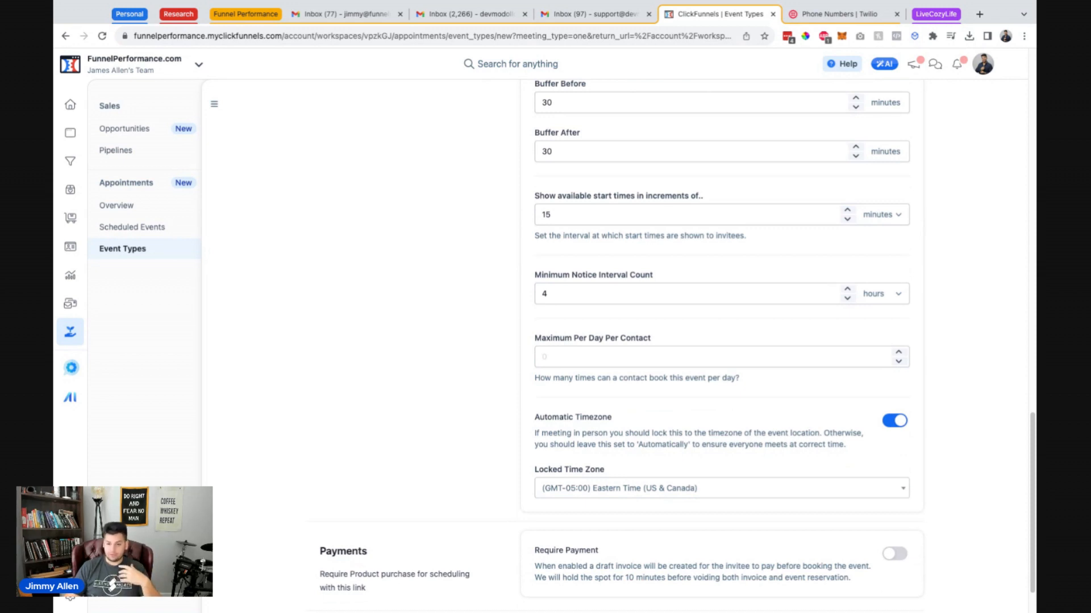
{"action": "left_click", "coordinate": [588, 356]}
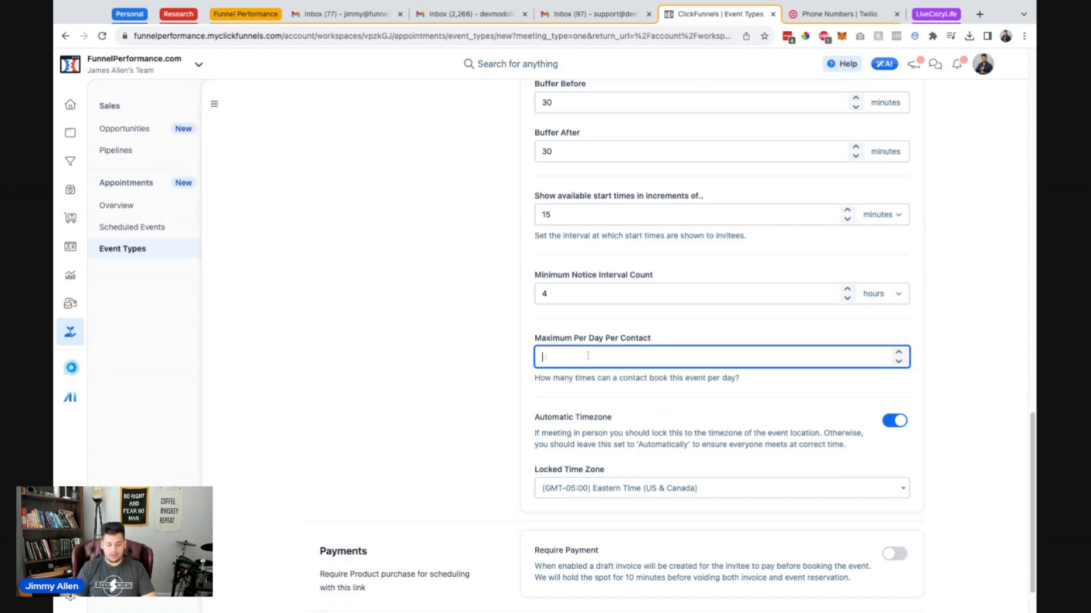
{"action": "left_click", "coordinate": [475, 425]}
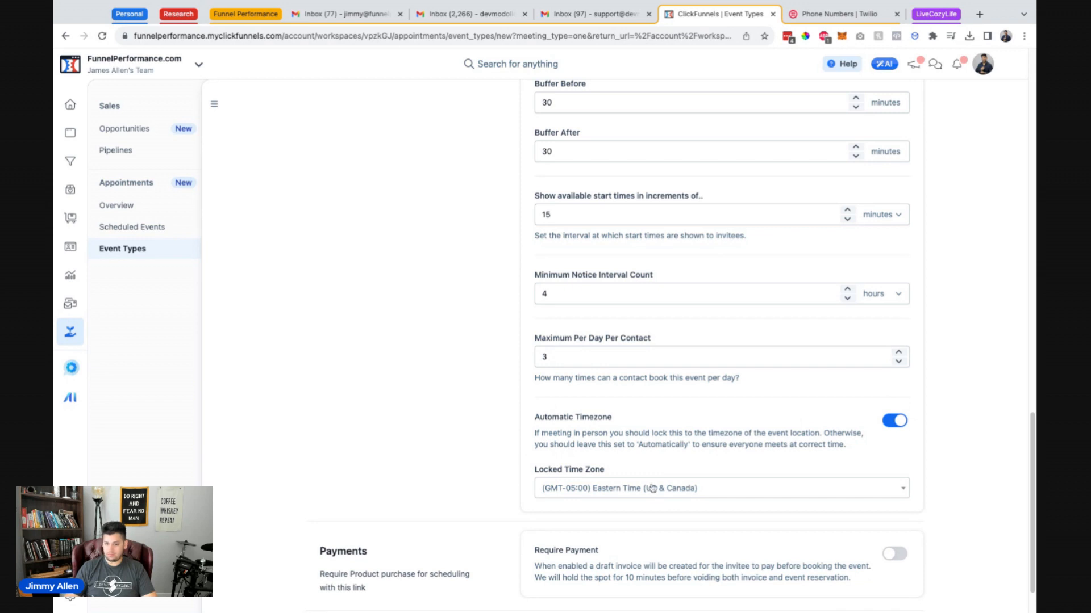
Step: Finish the booking rules and create the Discovery Call (FREE) event type without requiring payment
{"action": "scroll", "coordinate": [652, 488], "scroll_direction": "down", "scroll_amount": 2}
{"action": "left_click", "coordinate": [611, 435]}
{"action": "left_click", "coordinate": [492, 441]}
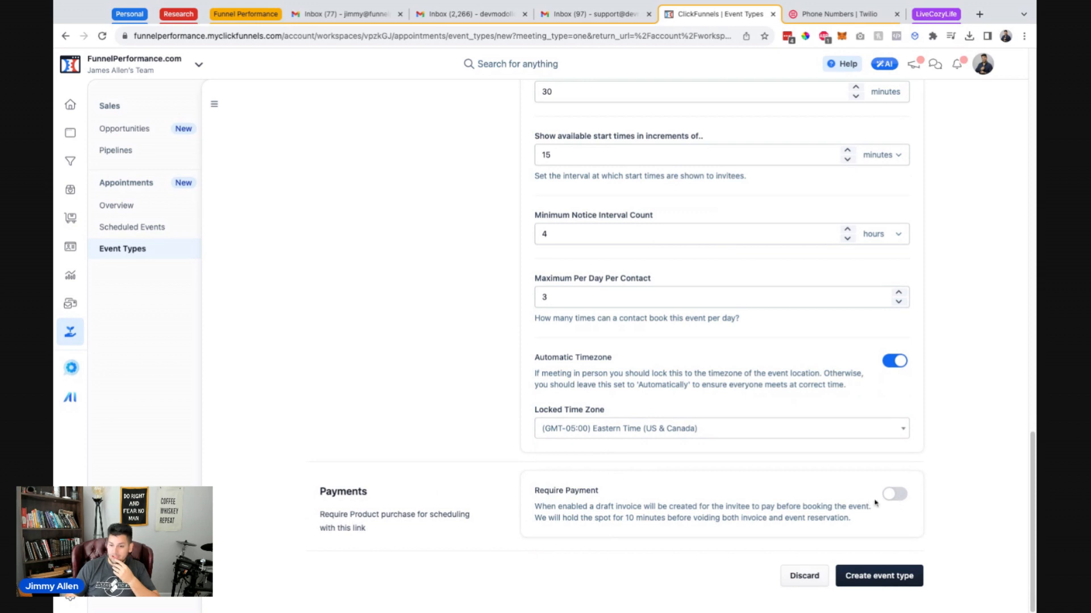
{"action": "left_click", "coordinate": [862, 579]}
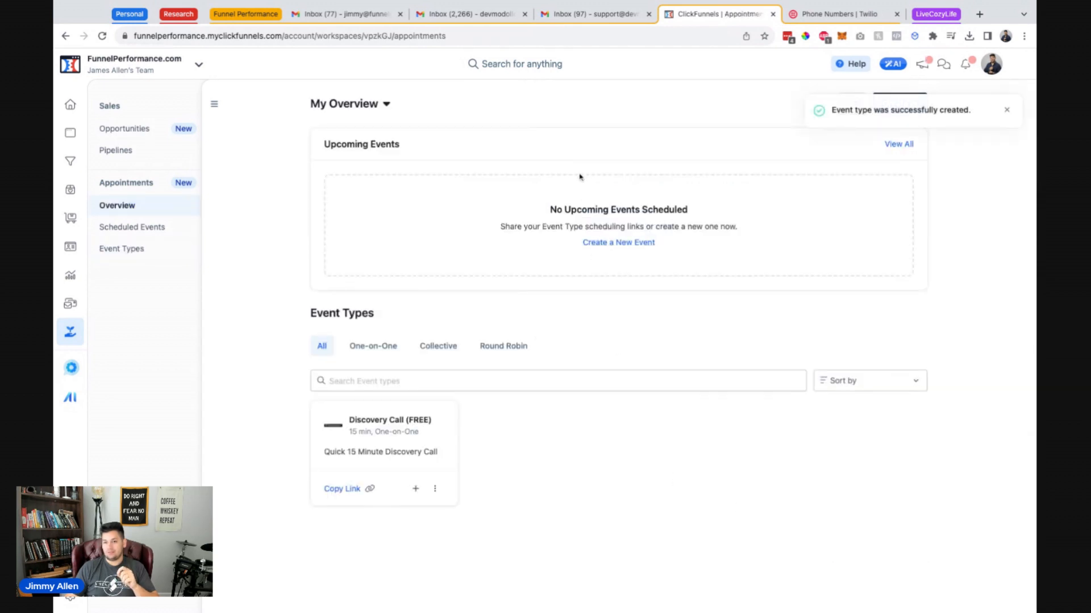
Step: Copy the Discovery Call (FREE) scheduling link and open its booking page in a new browser tab
{"action": "left_click", "coordinate": [369, 492]}
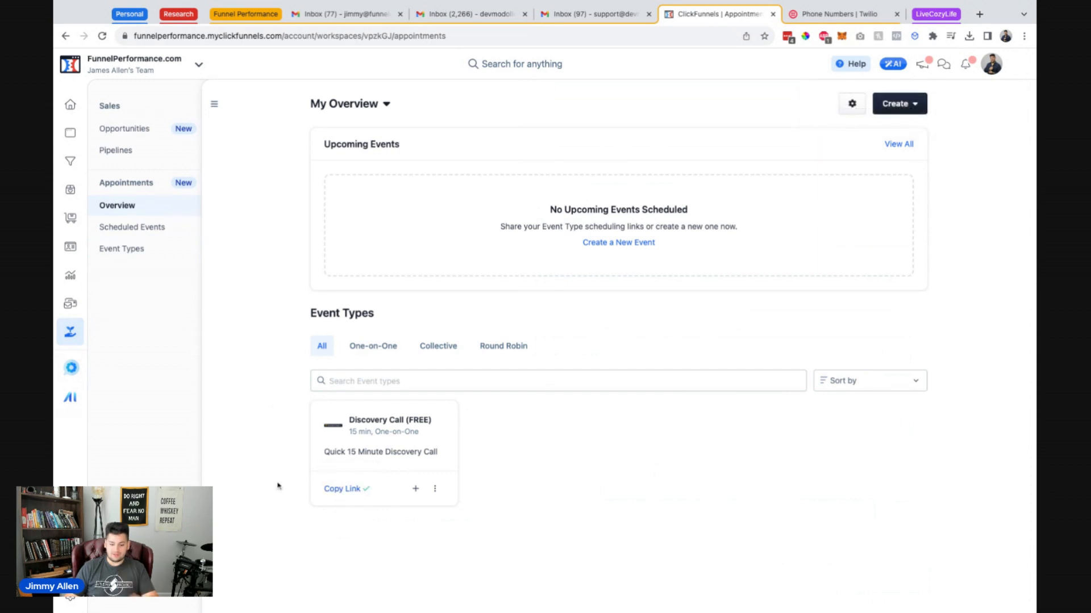
{"action": "key", "text": "ctrl+t"}
{"action": "key", "text": "ctrl+v"}
{"action": "key", "text": "Return"}
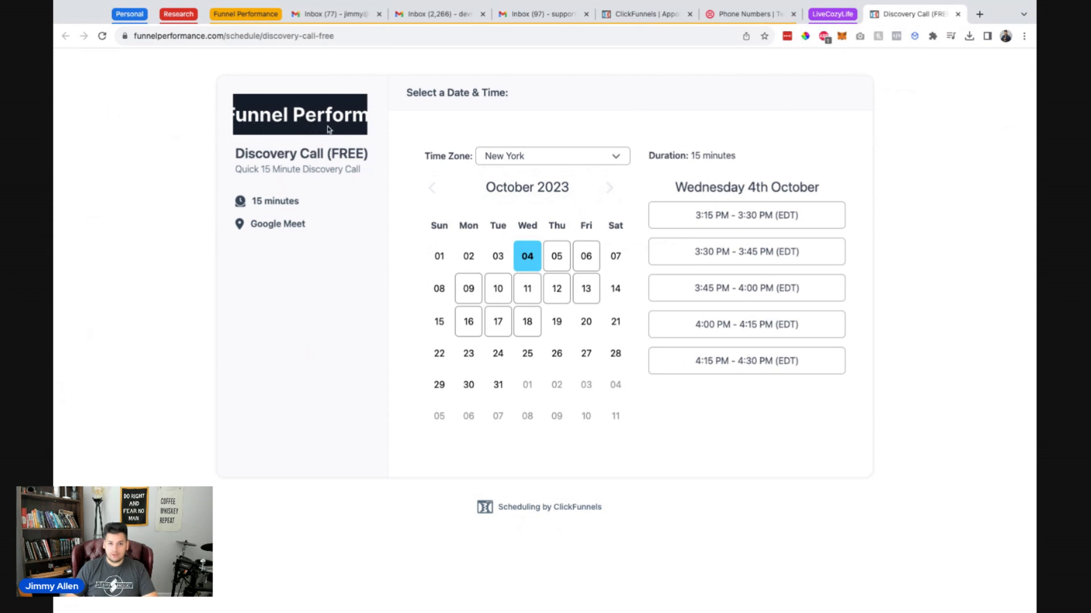
Step: Open the Discovery Call (FREE) event type for editing and remove its scheduling page logo
{"action": "left_click", "coordinate": [645, 16]}
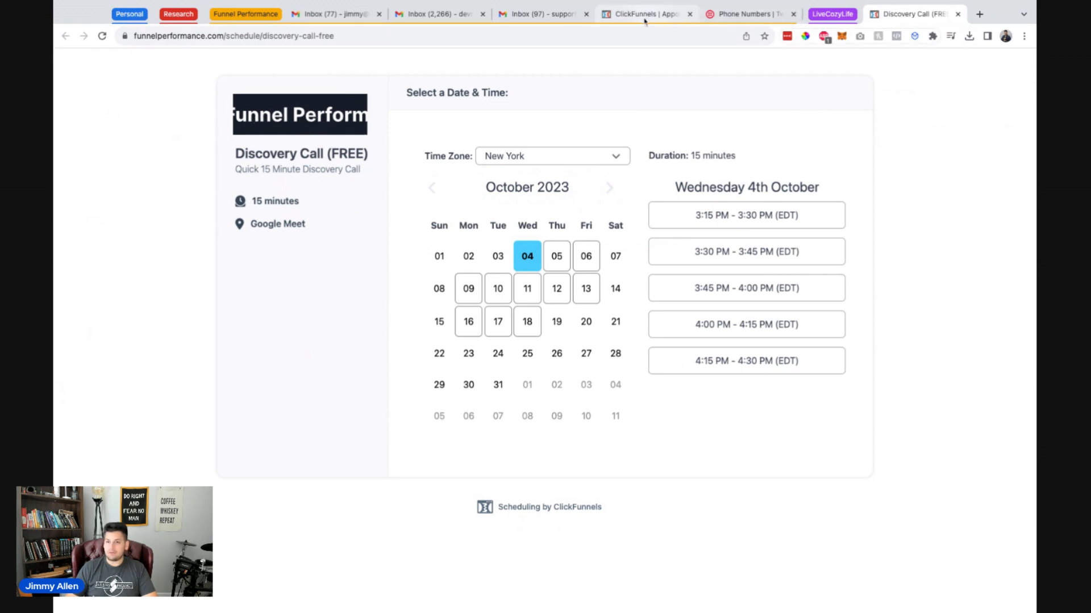
{"action": "left_click", "coordinate": [434, 489]}
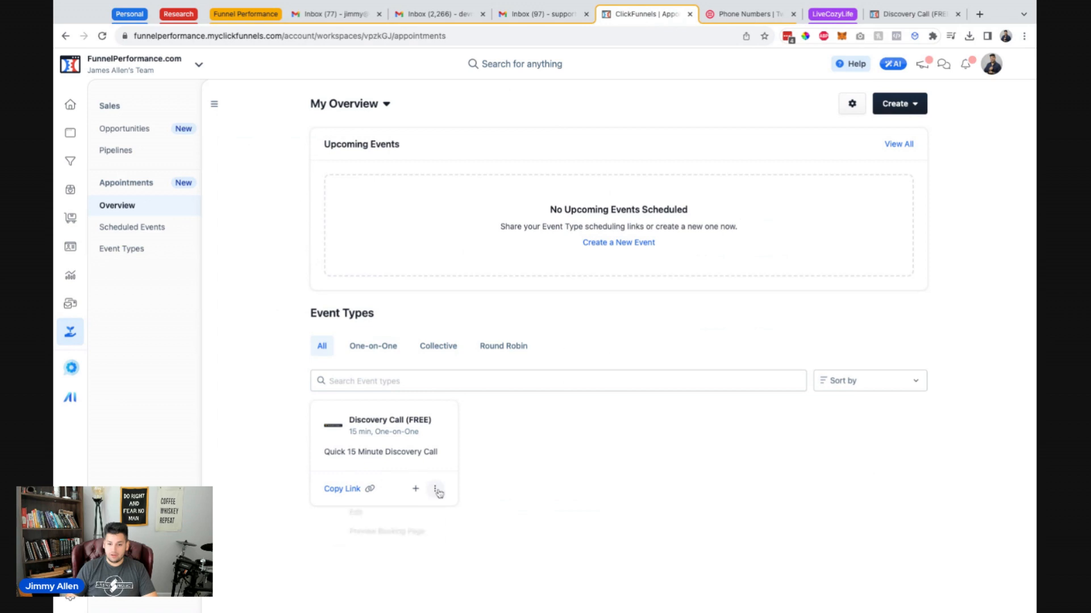
{"action": "left_click", "coordinate": [397, 514]}
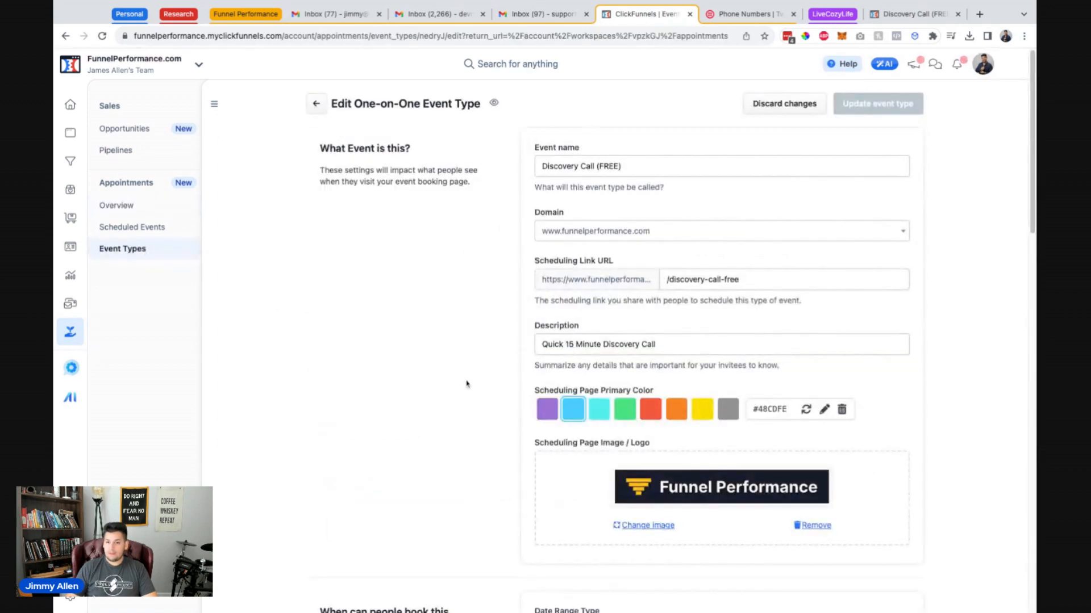
{"action": "scroll", "coordinate": [609, 312], "scroll_direction": "down", "scroll_amount": 3}
{"action": "left_click", "coordinate": [815, 305]}
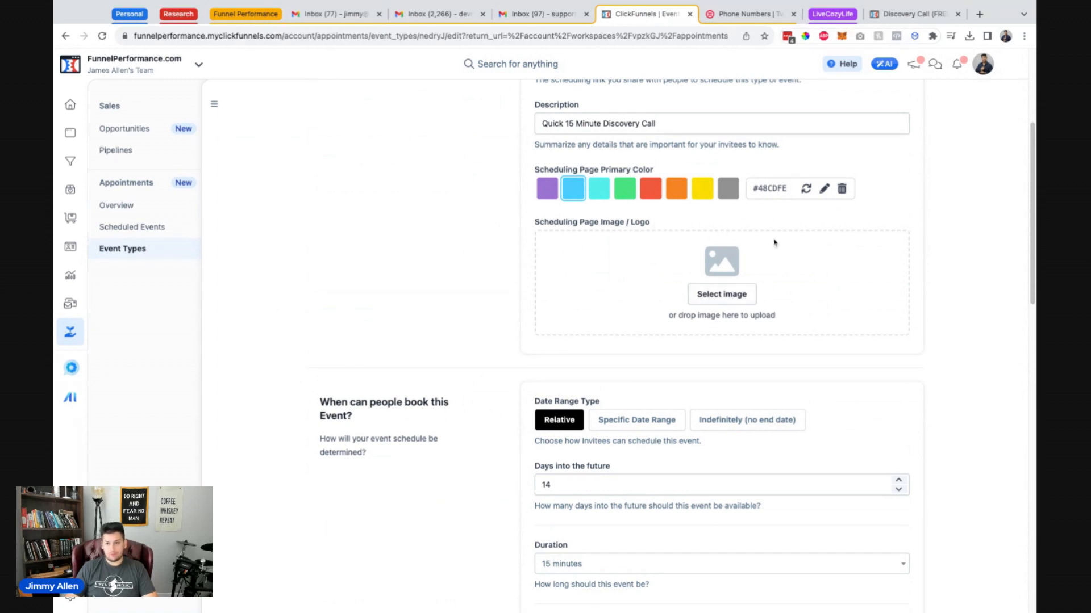
Step: Examine the public booking page's event details, especially the Google Meet location
{"action": "left_click", "coordinate": [909, 13]}
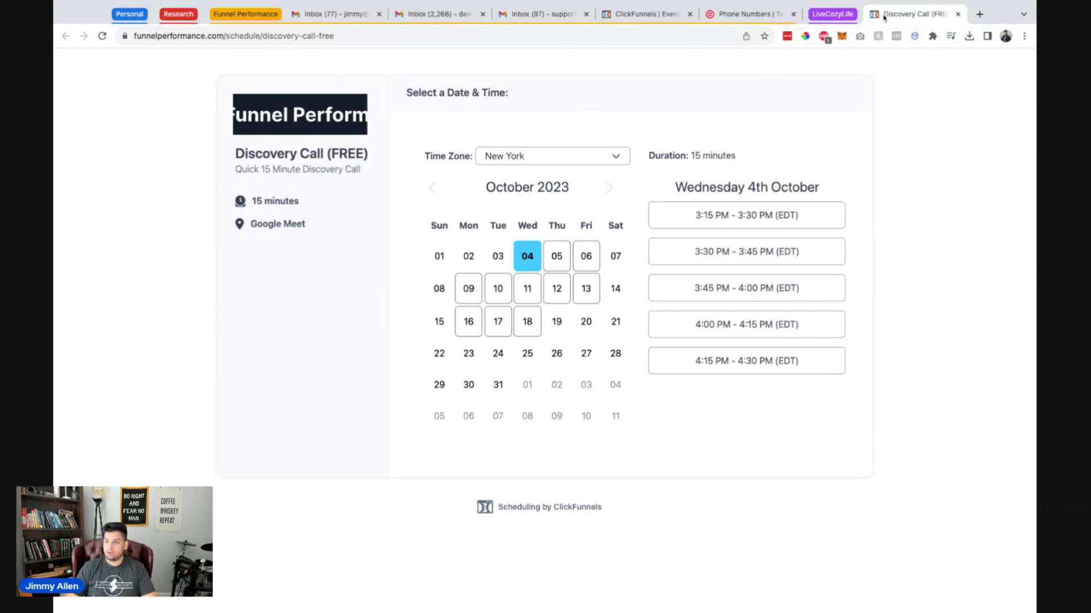
{"action": "left_click", "coordinate": [621, 23]}
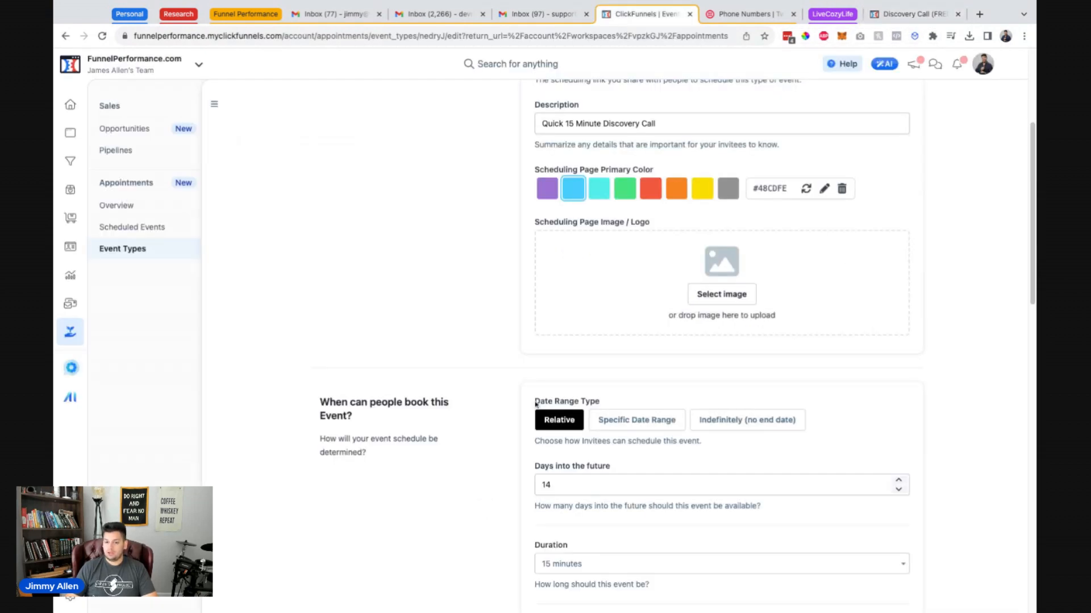
{"action": "scroll", "coordinate": [535, 405], "scroll_direction": "up", "scroll_amount": 2}
{"action": "left_click", "coordinate": [912, 14]}
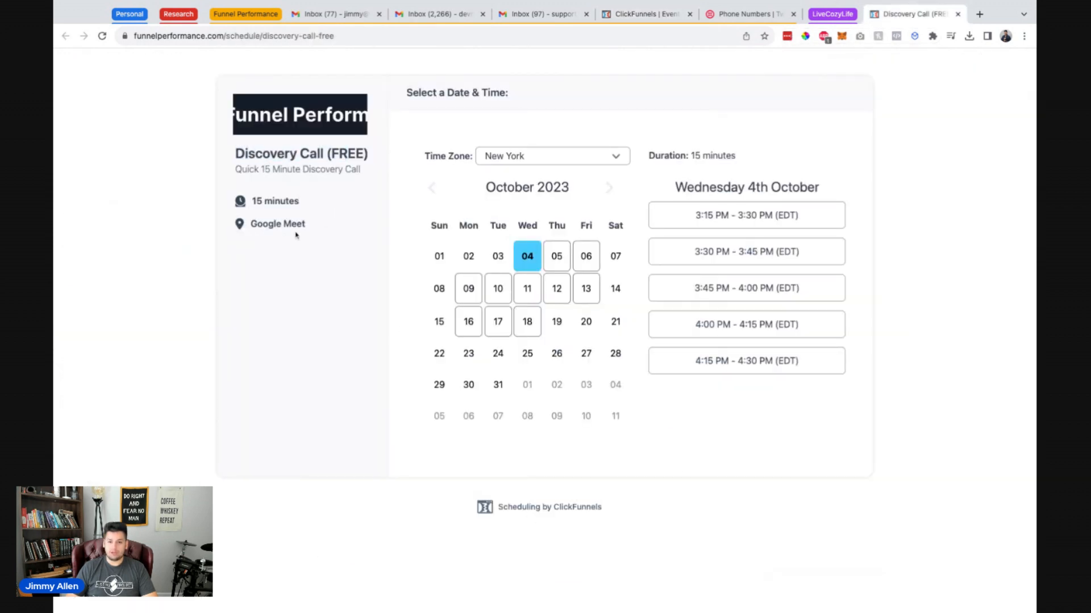
{"action": "left_click_drag", "start_coordinate": [317, 229], "coordinate": [160, 225]}
{"action": "left_click", "coordinate": [273, 233]}
{"action": "triple_click", "coordinate": [311, 225]}
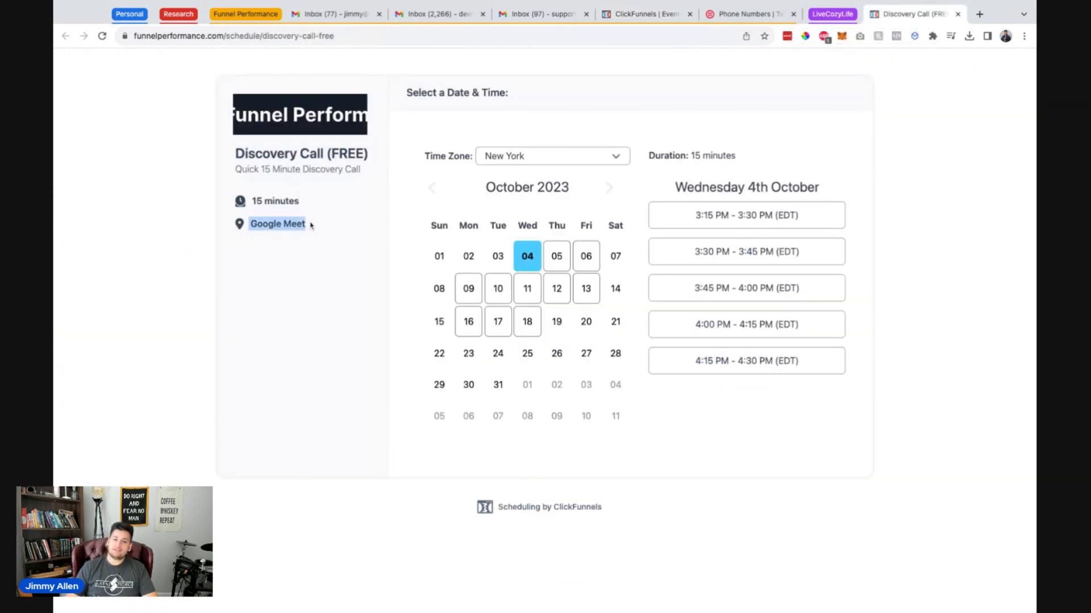
{"action": "left_click", "coordinate": [304, 225]}
{"action": "triple_click", "coordinate": [307, 227]}
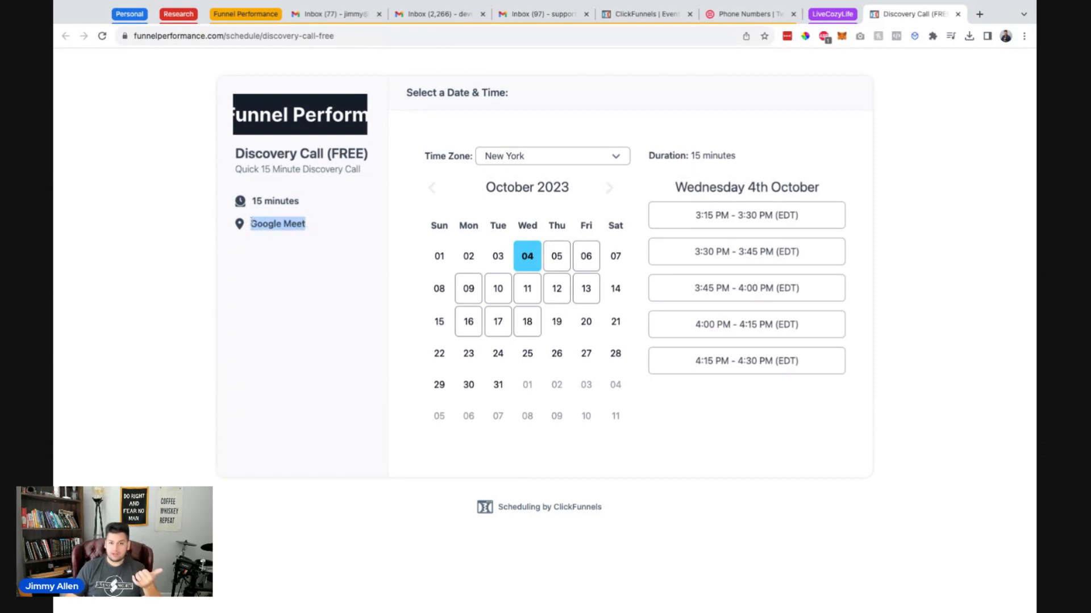
{"action": "left_click", "coordinate": [176, 243]}
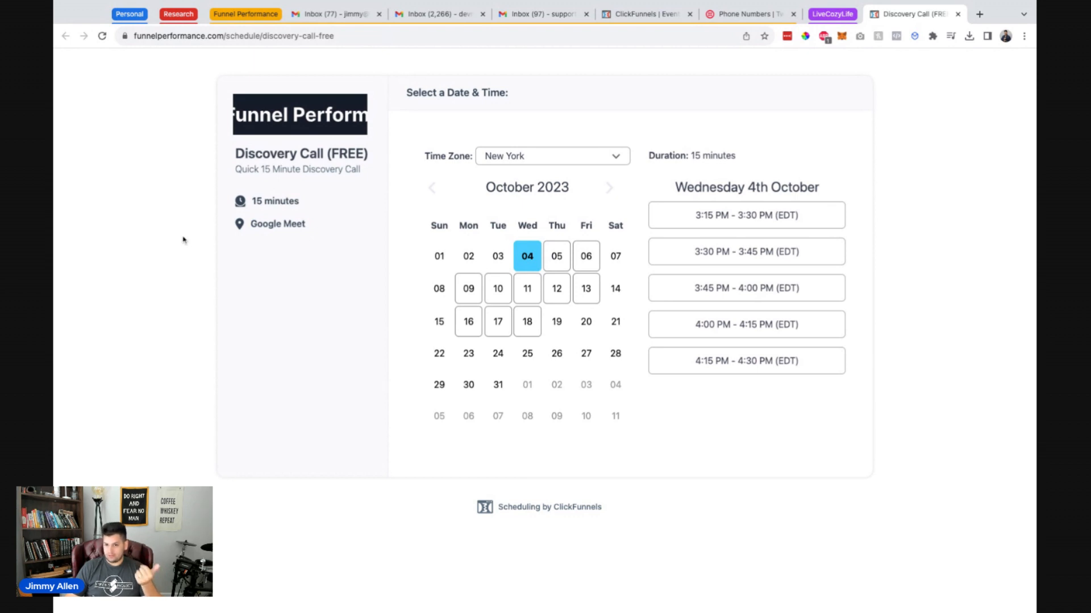
{"action": "triple_click", "coordinate": [308, 227]}
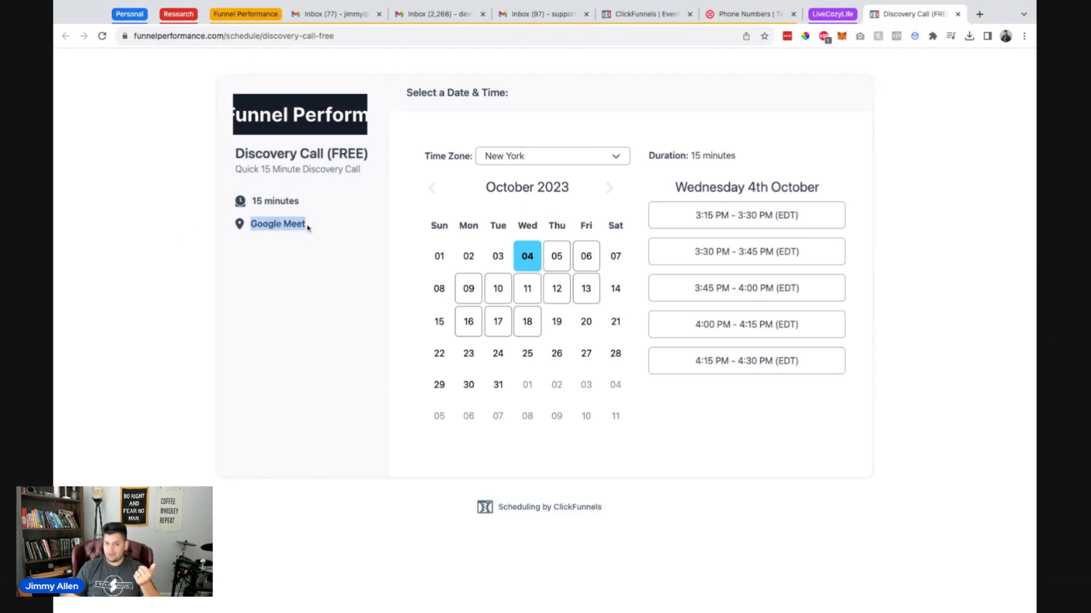
{"action": "left_click", "coordinate": [156, 258]}
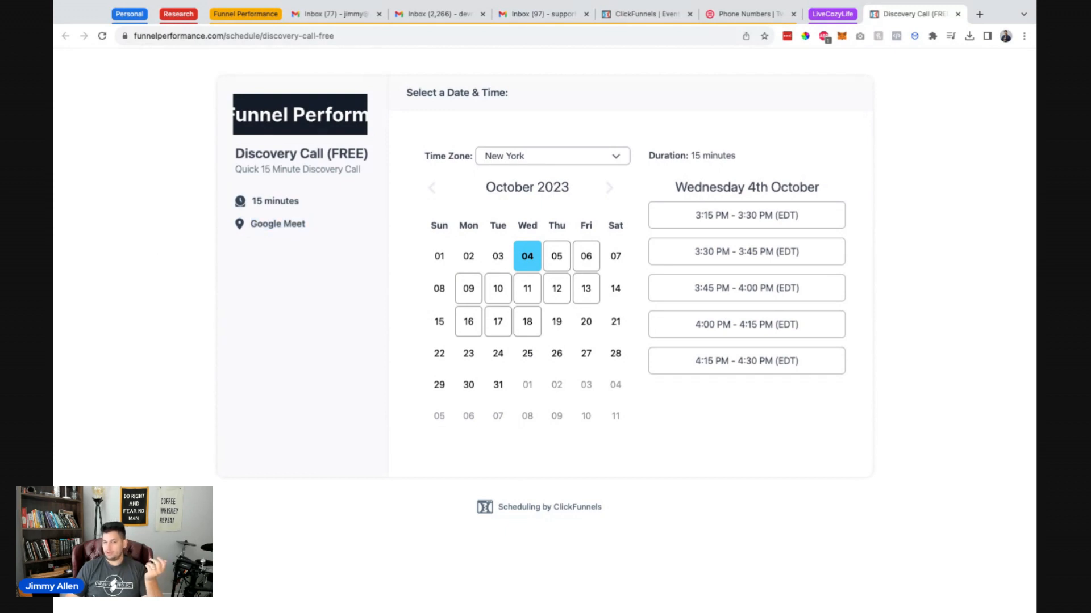
{"action": "triple_click", "coordinate": [307, 228]}
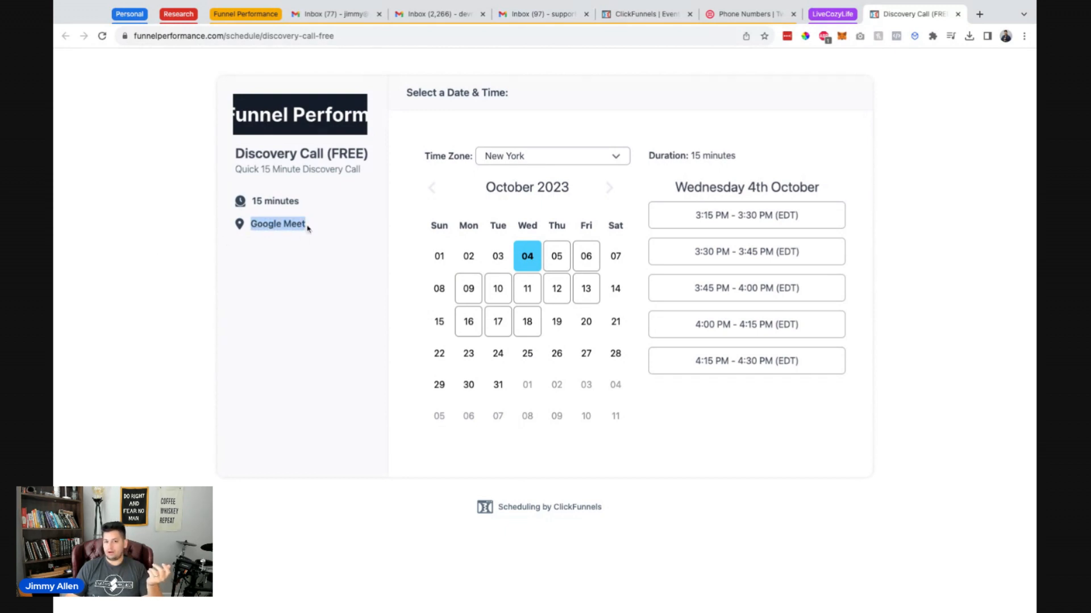
{"action": "left_click_drag", "start_coordinate": [308, 228], "coordinate": [251, 225]}
{"action": "left_click", "coordinate": [304, 224]}
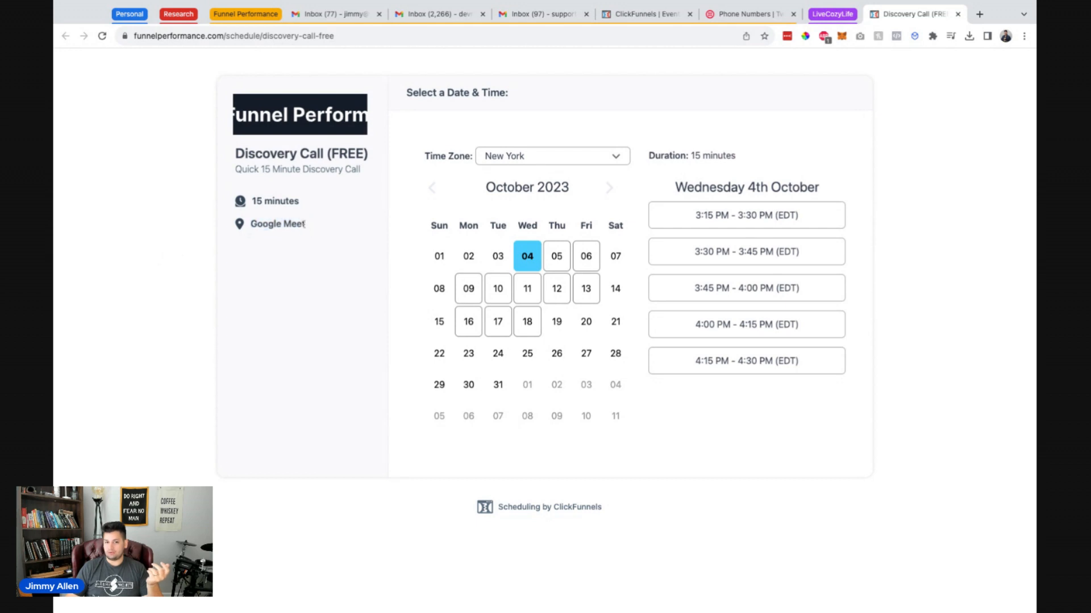
{"action": "triple_click", "coordinate": [305, 223]}
{"action": "left_click", "coordinate": [182, 221]}
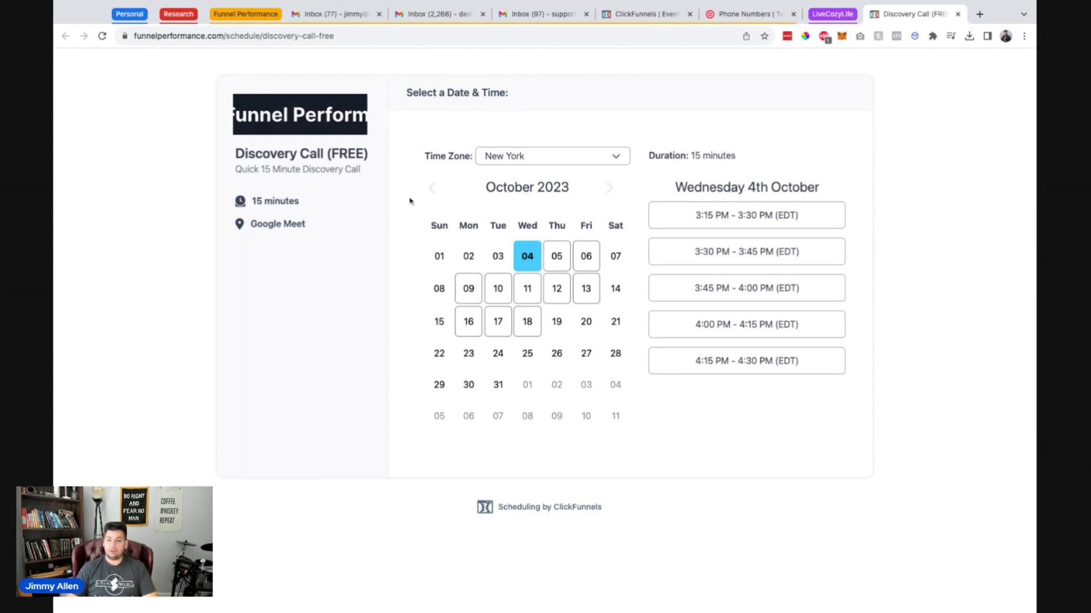
{"action": "triple_click", "coordinate": [306, 227]}
{"action": "left_click", "coordinate": [197, 247]}
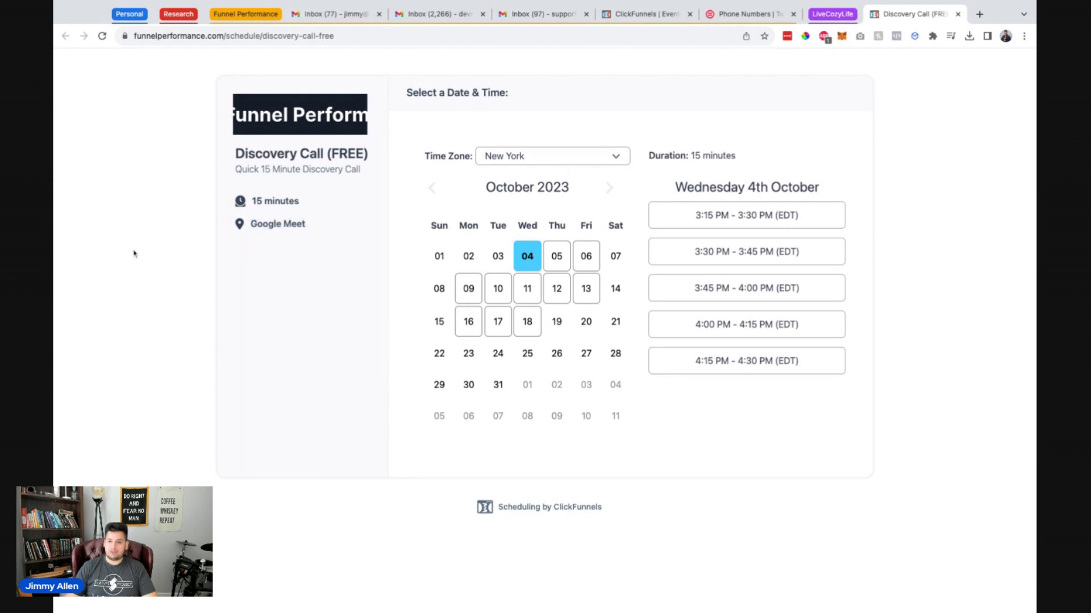
Step: Compare the available time slots on several October dates in the booking calendar
{"action": "left_click", "coordinate": [555, 258]}
{"action": "left_click", "coordinate": [587, 265]}
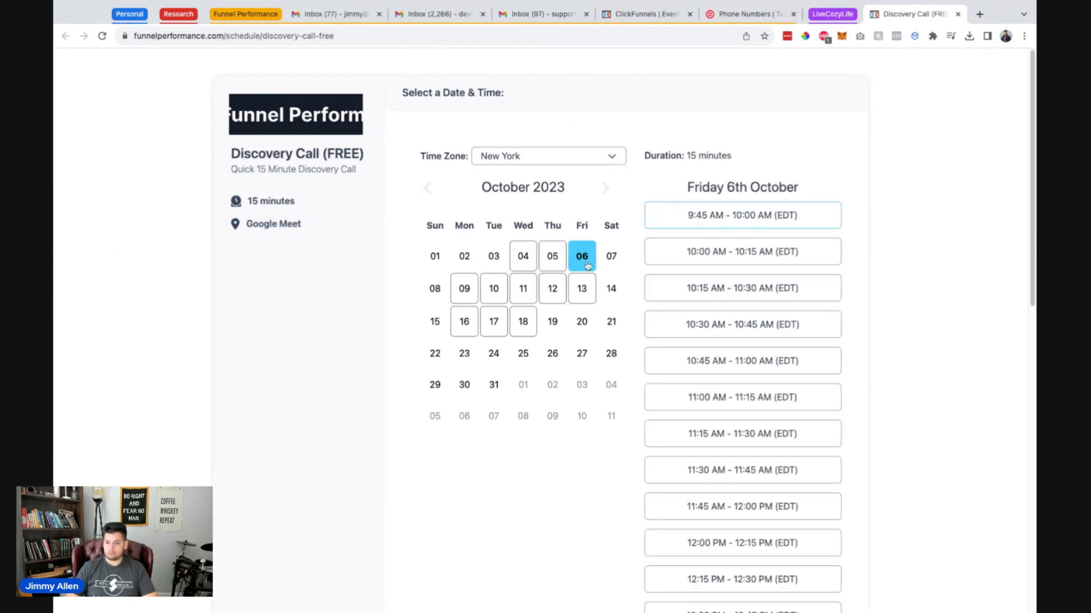
{"action": "left_click", "coordinate": [576, 289]}
{"action": "left_click", "coordinate": [522, 293]}
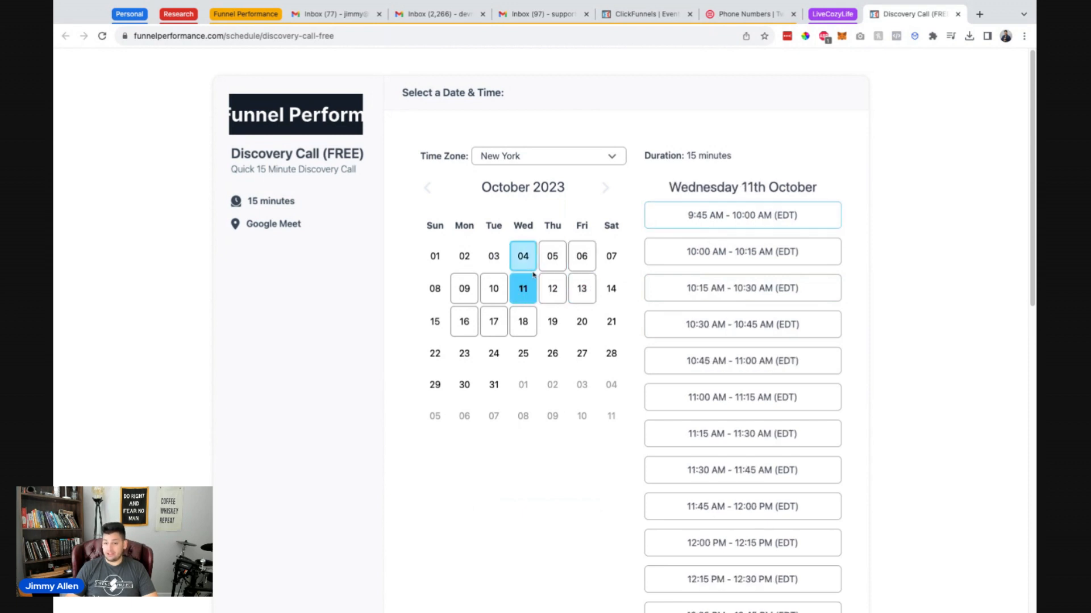
{"action": "left_click", "coordinate": [533, 265]}
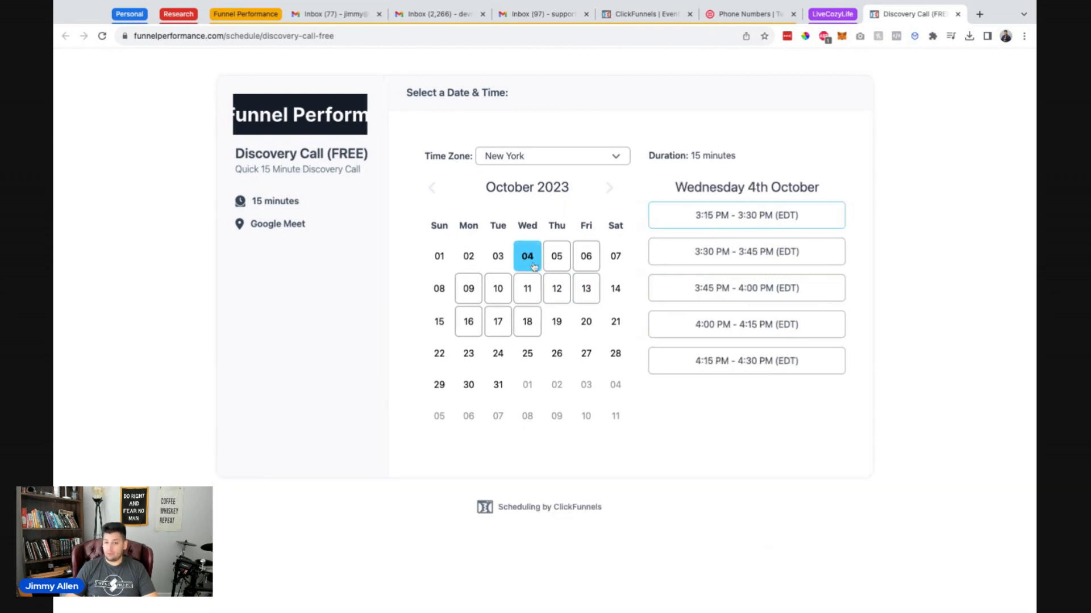
{"action": "left_click", "coordinate": [496, 290]}
Step: Select the 9:45 AM - 10:00 AM slot on Monday, October 9th 2023 and confirm it to view the invitee details form
{"action": "left_click", "coordinate": [463, 295]}
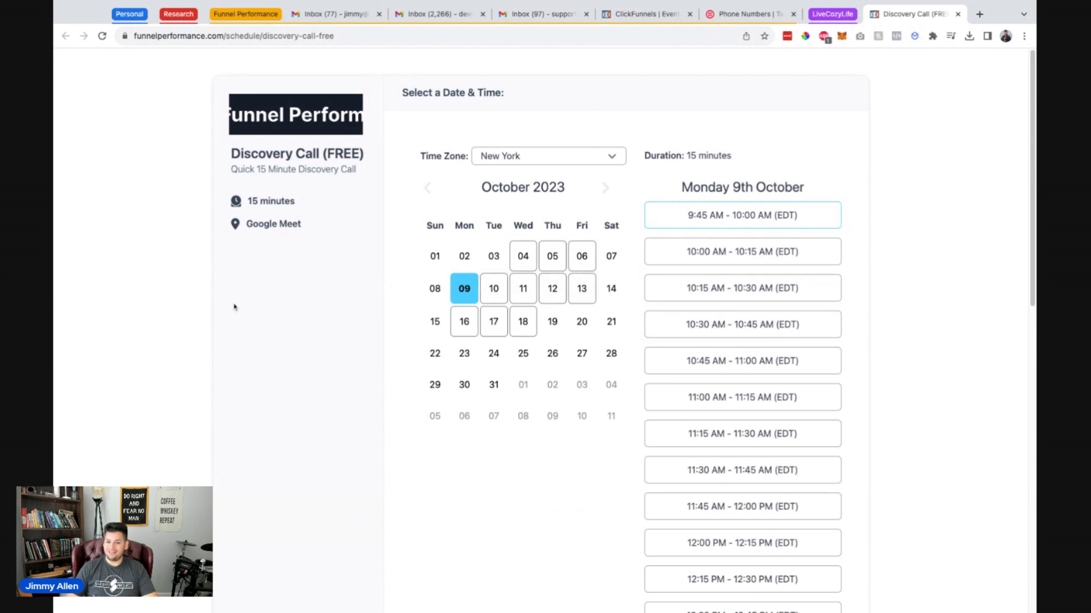
{"action": "scroll", "coordinate": [816, 264], "scroll_direction": "down", "scroll_amount": 10}
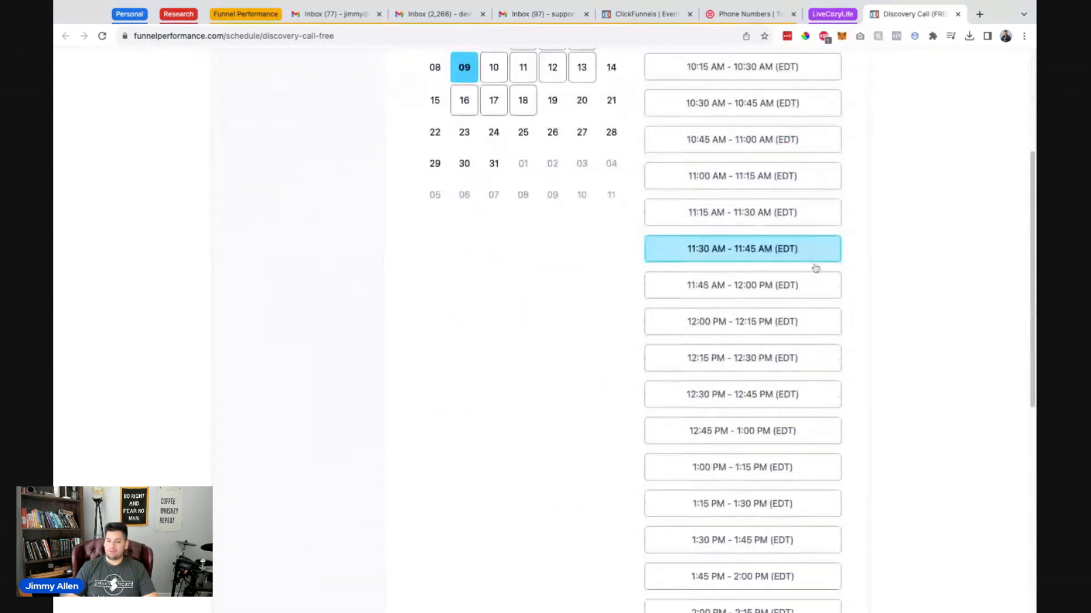
{"action": "scroll", "coordinate": [725, 432], "scroll_direction": "up", "scroll_amount": 10}
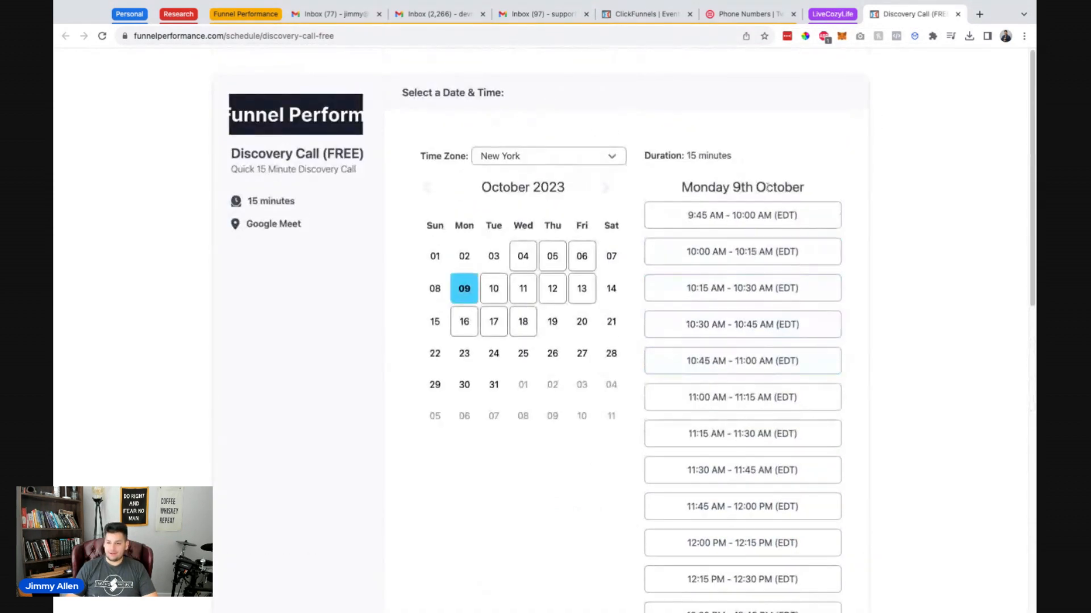
{"action": "left_click", "coordinate": [731, 213]}
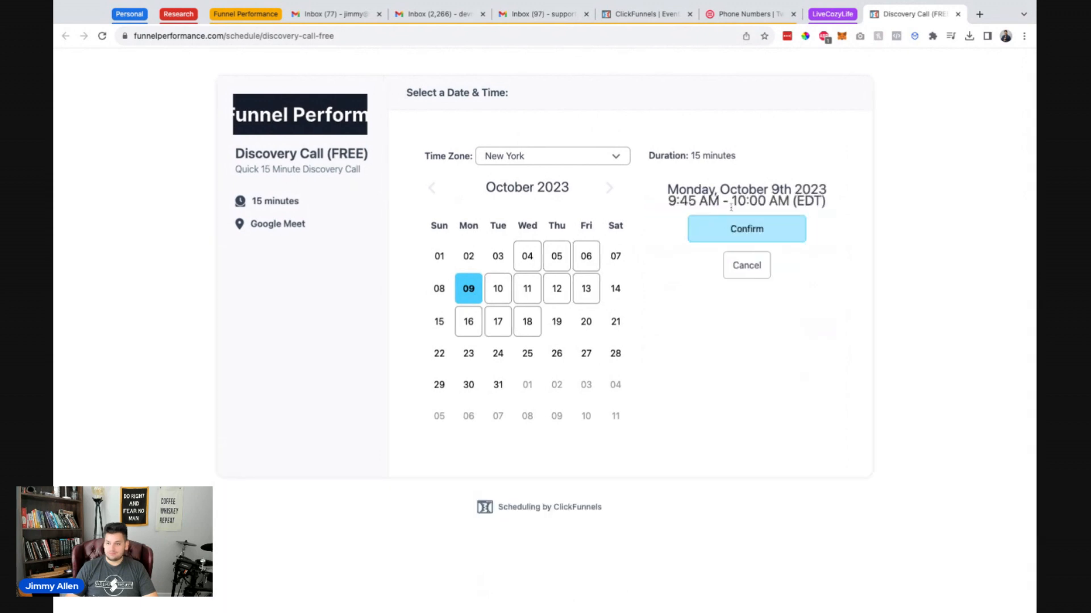
{"action": "left_click", "coordinate": [738, 229]}
{"action": "left_click", "coordinate": [587, 156]}
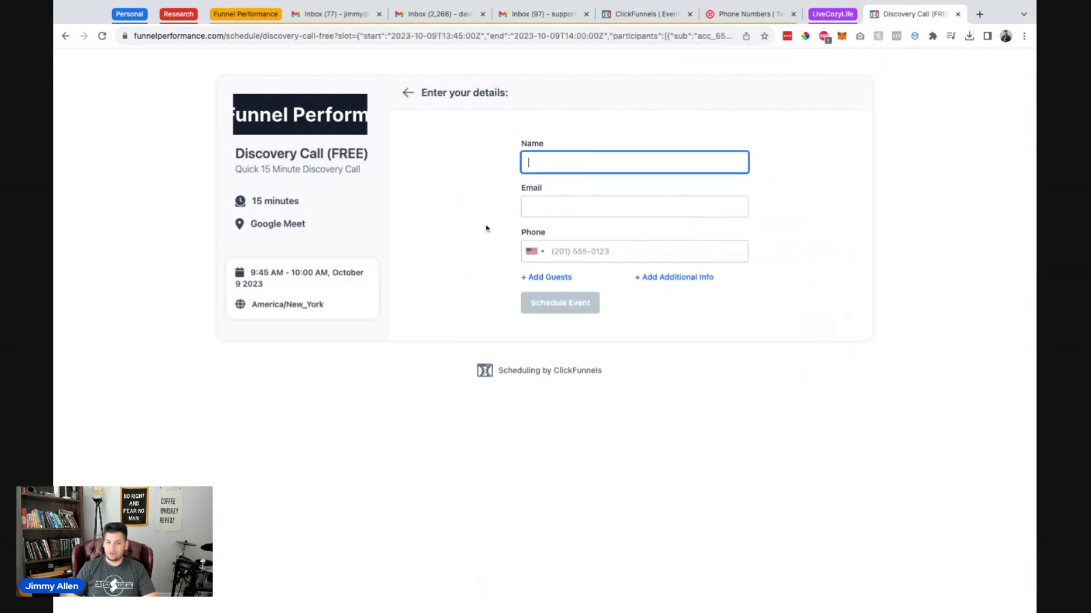
{"action": "left_click", "coordinate": [483, 256]}
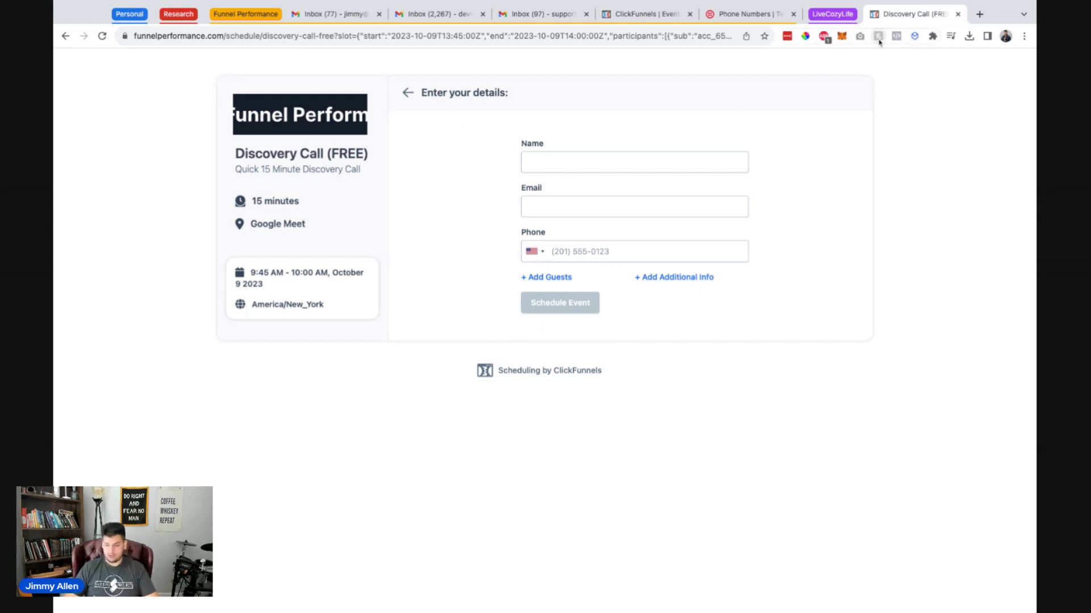
Step: Close the booking page and return to the top of the Discovery Call (FREE) event type's edit form
{"action": "key", "text": "ctrl+w"}
{"action": "scroll", "coordinate": [488, 273], "scroll_direction": "down", "scroll_amount": 5}
{"action": "scroll", "coordinate": [489, 277], "scroll_direction": "up", "scroll_amount": 5}
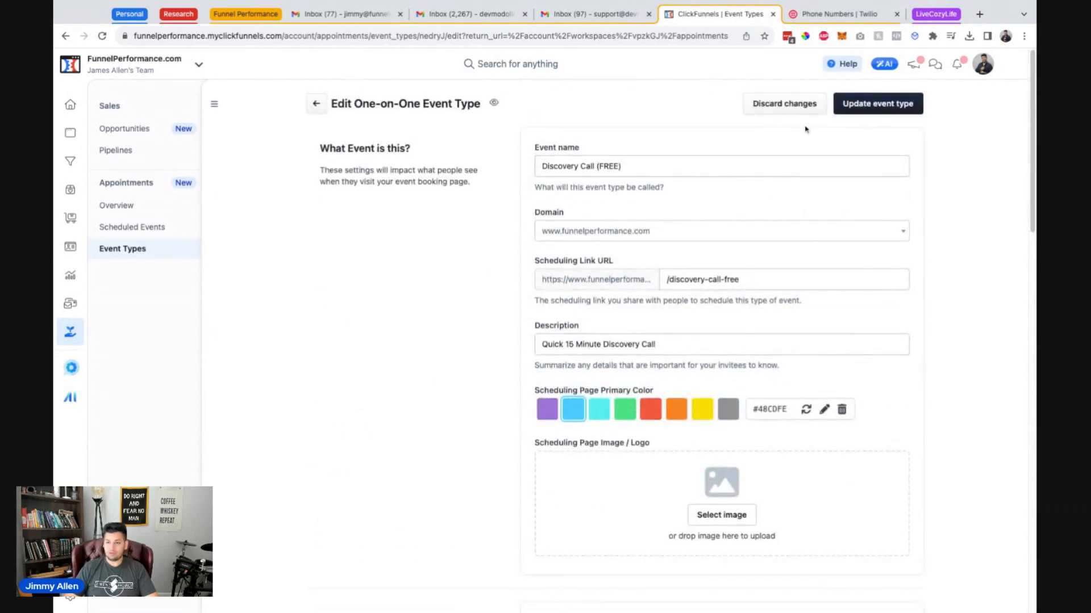
Step: Leave the Discovery Call (FREE) edit form and start a new One-on-One appointment event type from the overview
{"action": "left_click", "coordinate": [313, 111]}
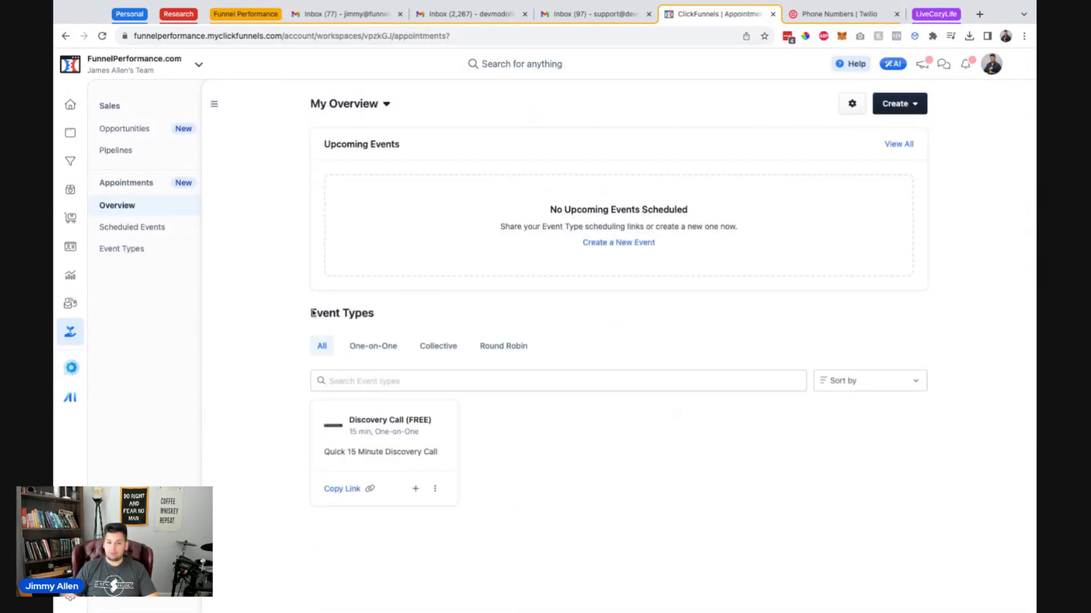
{"action": "left_click", "coordinate": [890, 104]}
{"action": "left_click", "coordinate": [875, 150]}
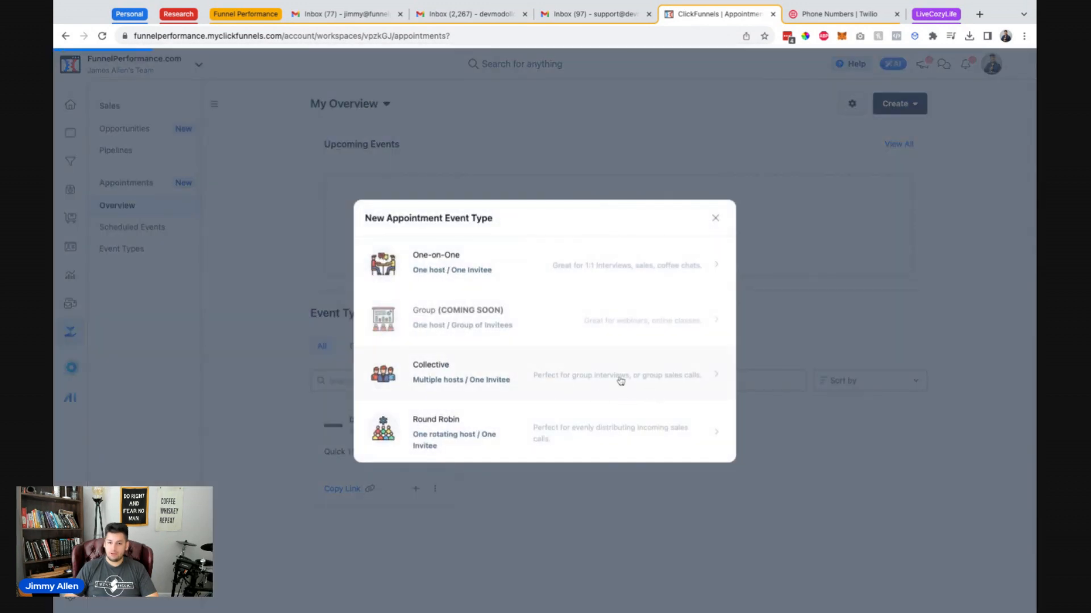
{"action": "left_click", "coordinate": [607, 266]}
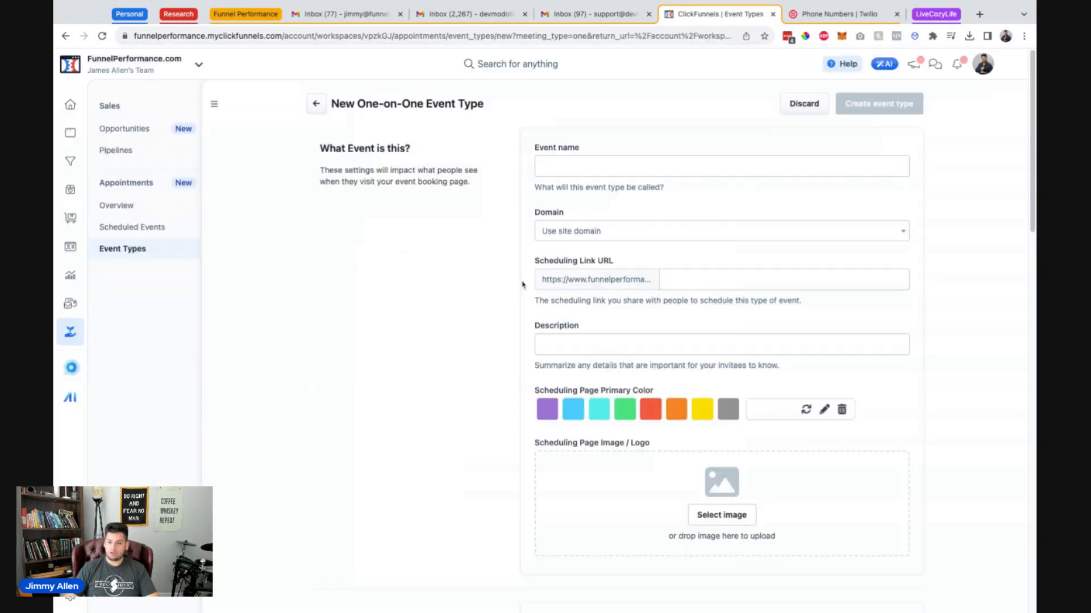
Step: Name the new event type "Discovery Call Paid"
{"action": "left_click", "coordinate": [591, 169]}
{"action": "type", "text": "Discovery Call"}
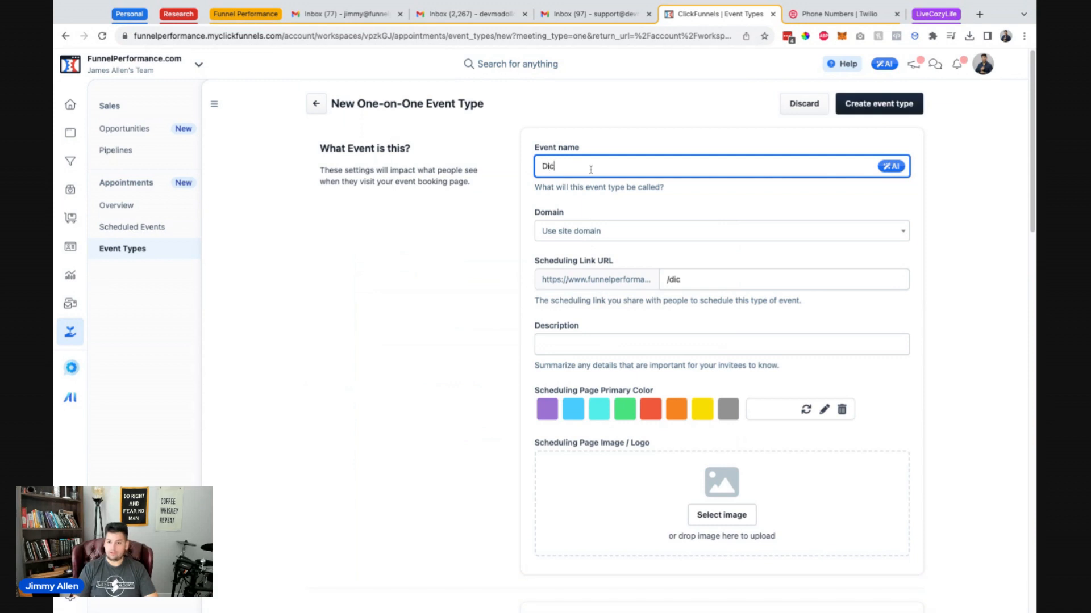
{"action": "type", "text": " Paid"}
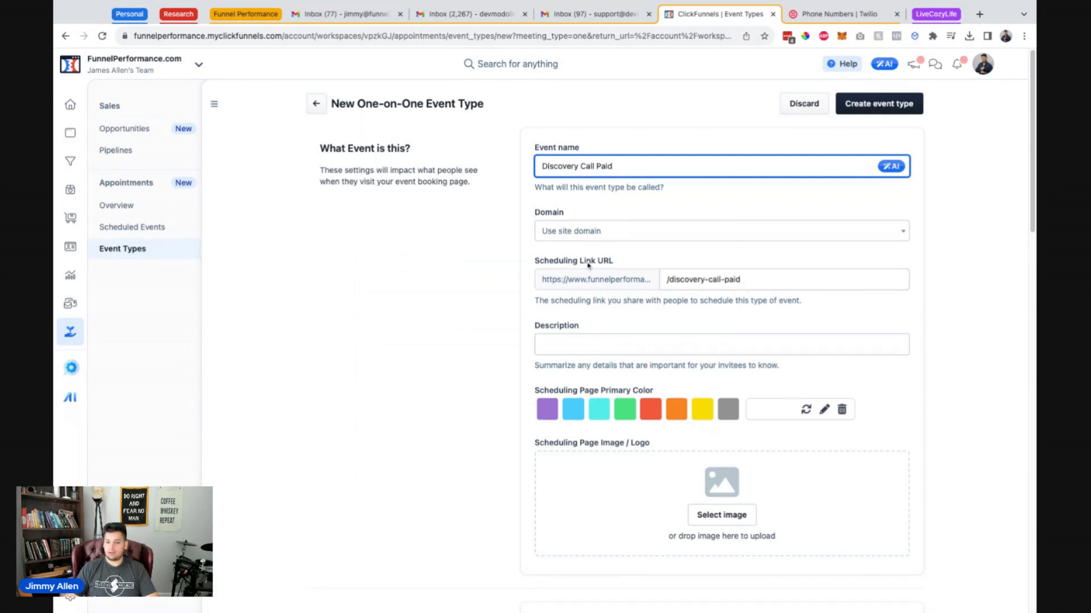
Step: Enter "Full Length 60 Minute Discovery Call" as the event type's description
{"action": "left_click", "coordinate": [582, 348]}
{"action": "type", "text": "Quick 15 Minute Discovery Call"}
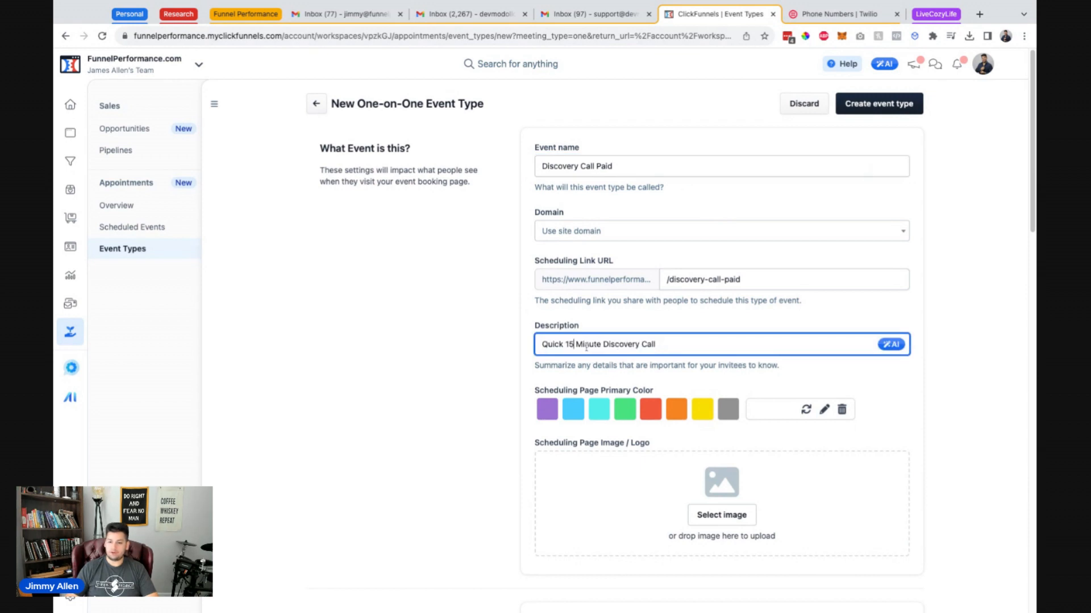
{"action": "key", "text": "BackSpace"}
{"action": "key", "text": "BackSpace"}
{"action": "key", "text": "ctrl+shift+Left"}
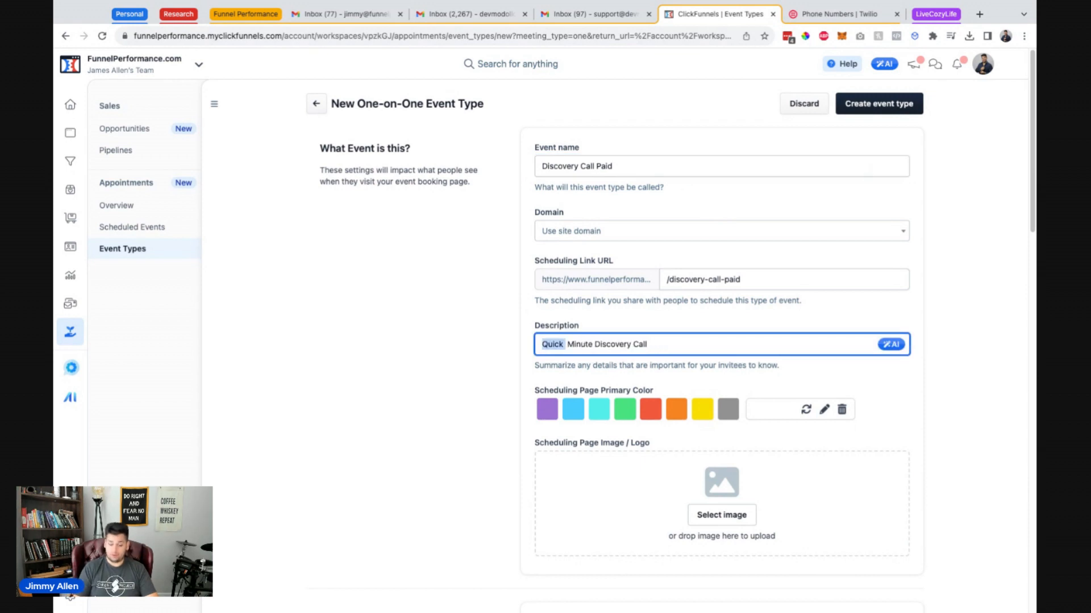
{"action": "type", "text": "Full "}
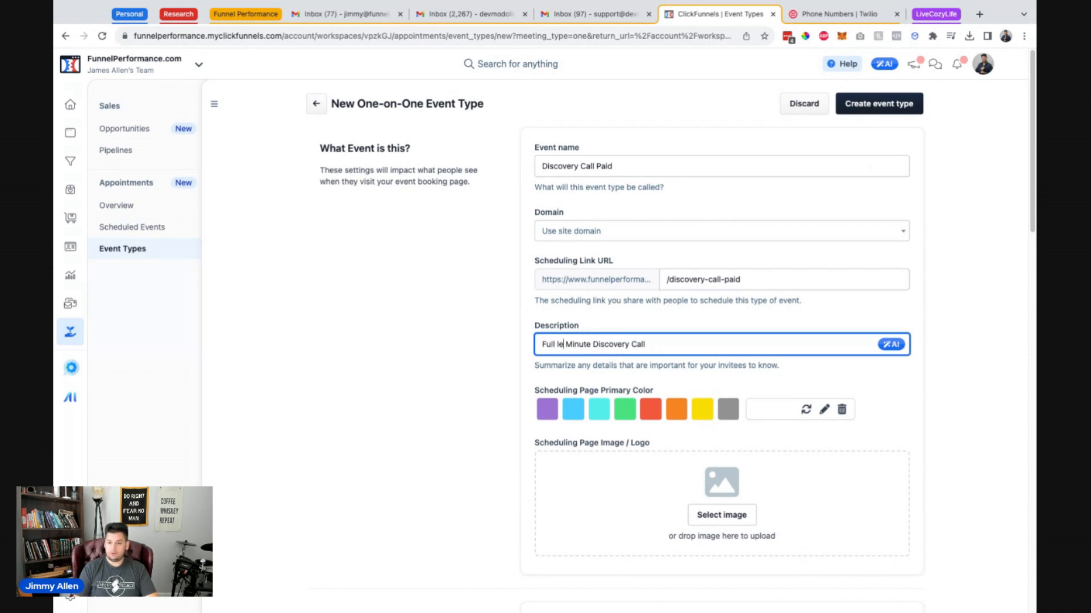
{"action": "type", "text": "Length"}
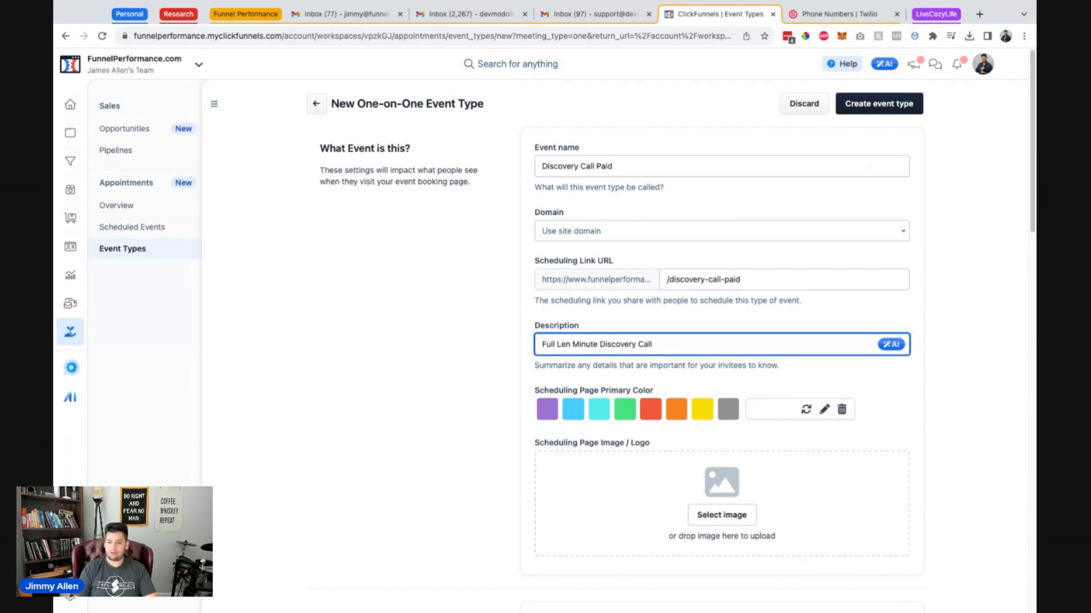
{"action": "type", "text": " 60"}
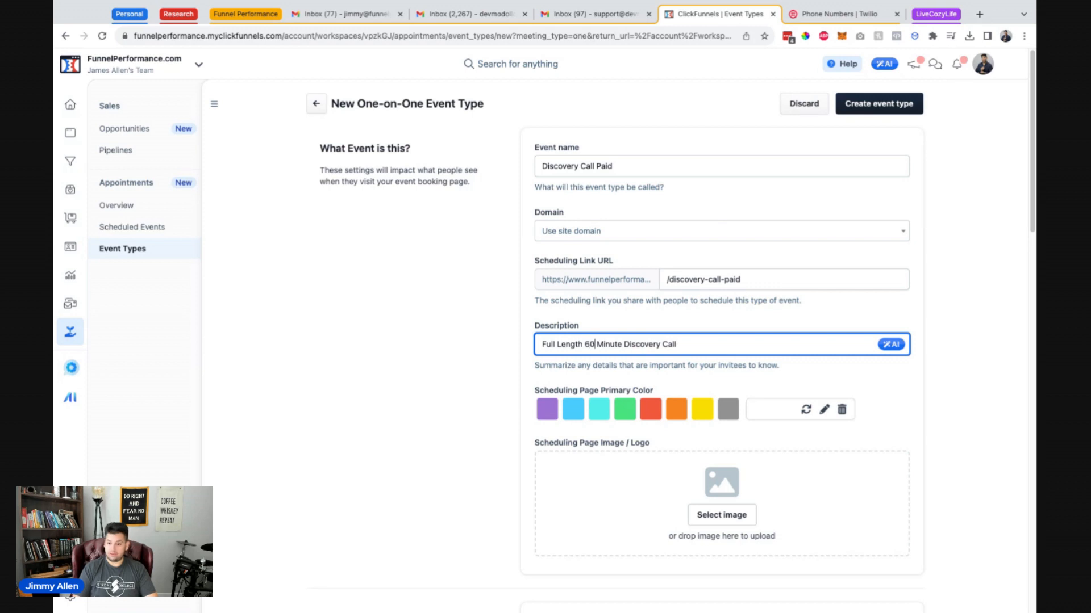
{"action": "left_click", "coordinate": [625, 411]}
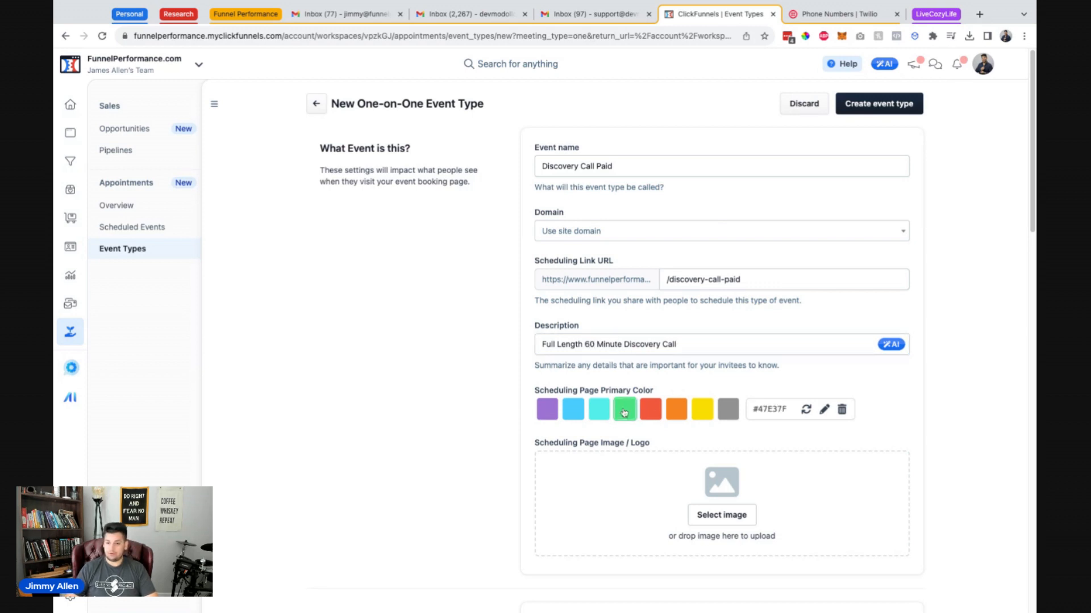
{"action": "left_click", "coordinate": [588, 230]}
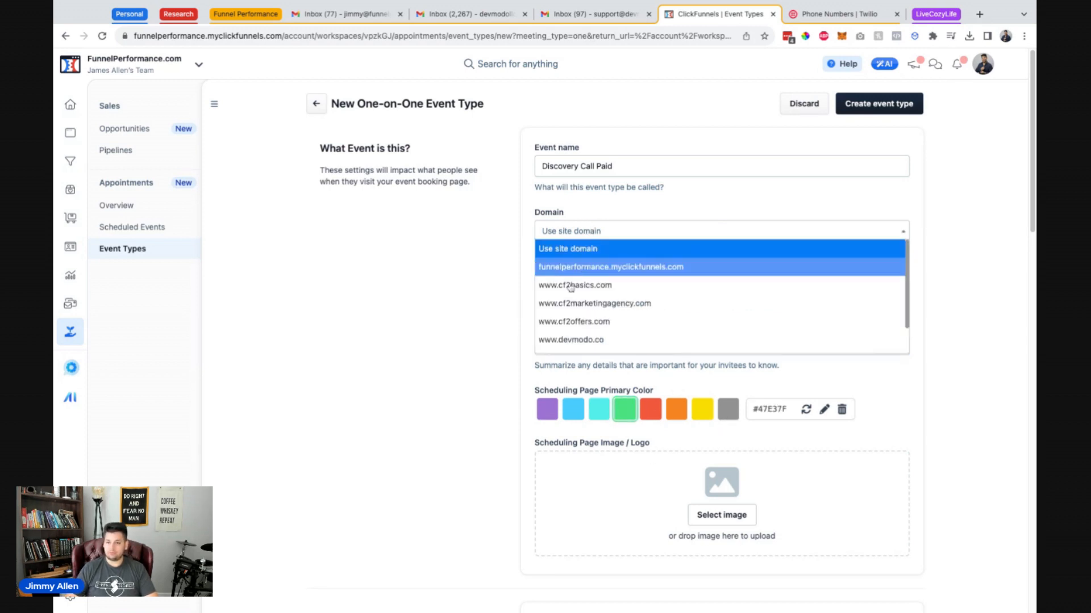
{"action": "scroll", "coordinate": [591, 312], "scroll_direction": "down", "scroll_amount": 1}
{"action": "left_click", "coordinate": [596, 334]}
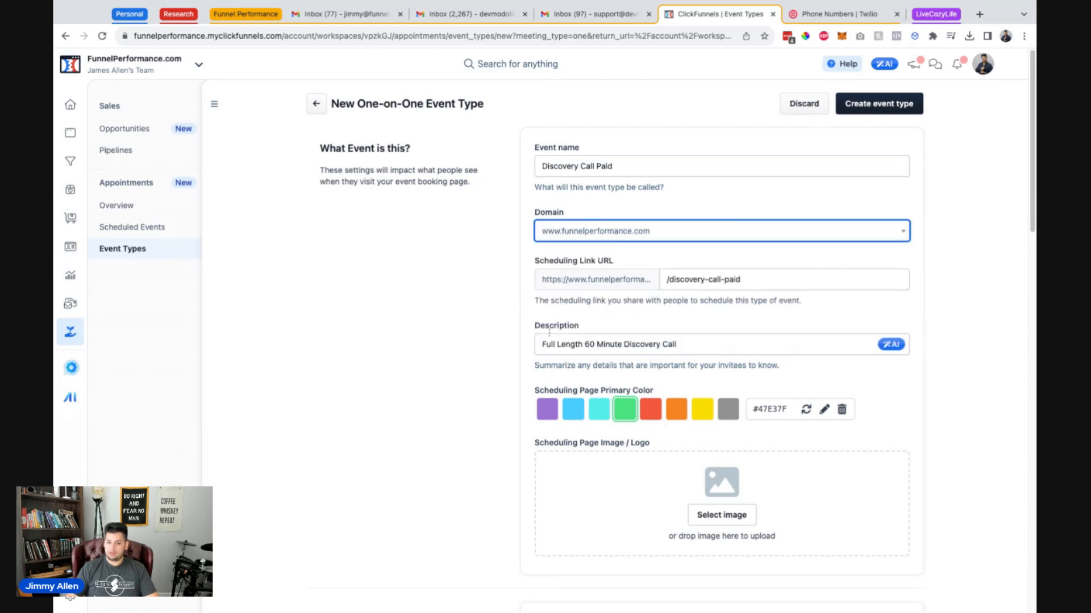
Step: Set the scheduling page logo to the orange four-bar funnel image from the third page of the image gallery
{"action": "scroll", "coordinate": [604, 409], "scroll_direction": "down", "scroll_amount": 3}
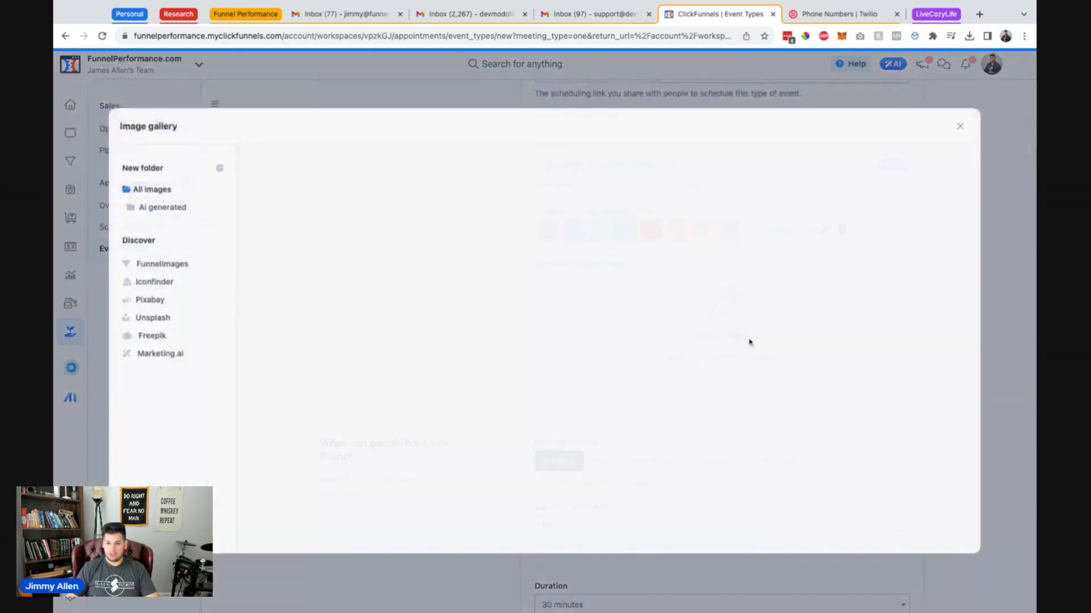
{"action": "scroll", "coordinate": [868, 501], "scroll_direction": "down", "scroll_amount": 3}
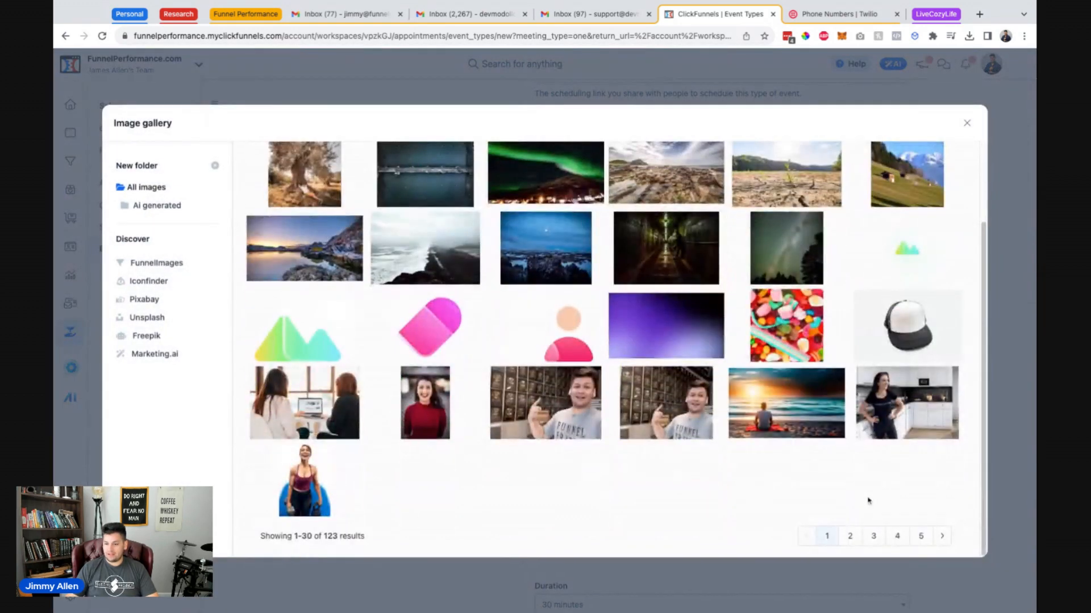
{"action": "left_click", "coordinate": [849, 535]}
{"action": "scroll", "coordinate": [605, 305], "scroll_direction": "down", "scroll_amount": 1}
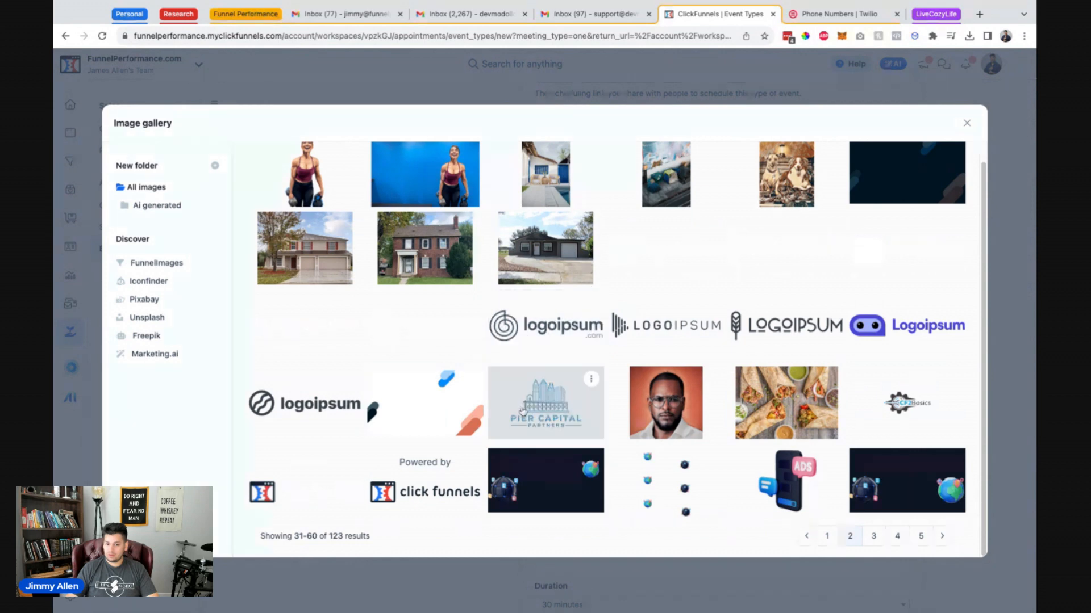
{"action": "left_click", "coordinate": [872, 537]}
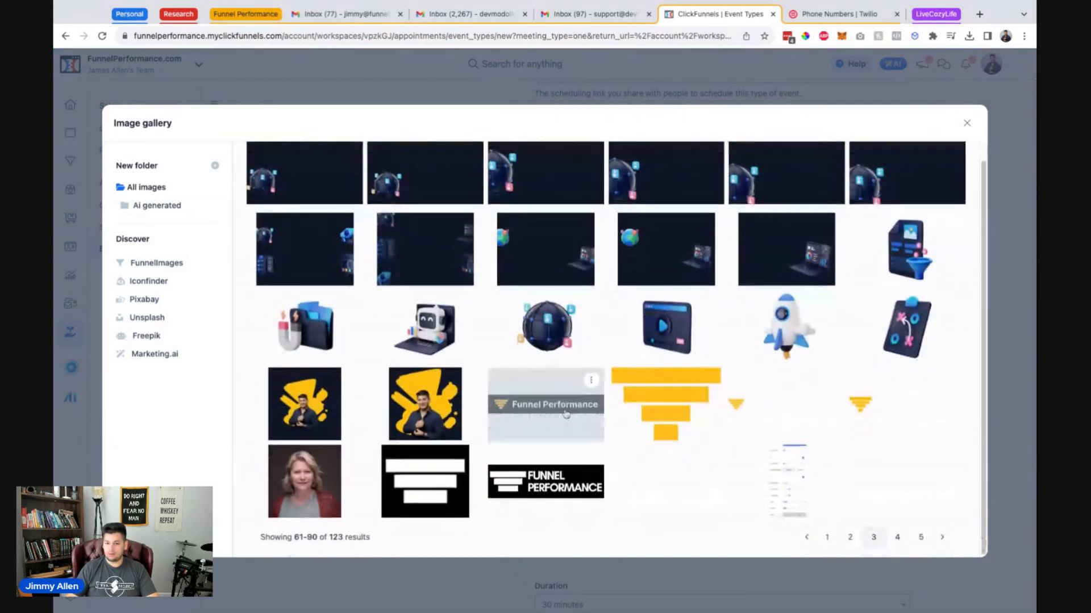
{"action": "left_click", "coordinate": [670, 391]}
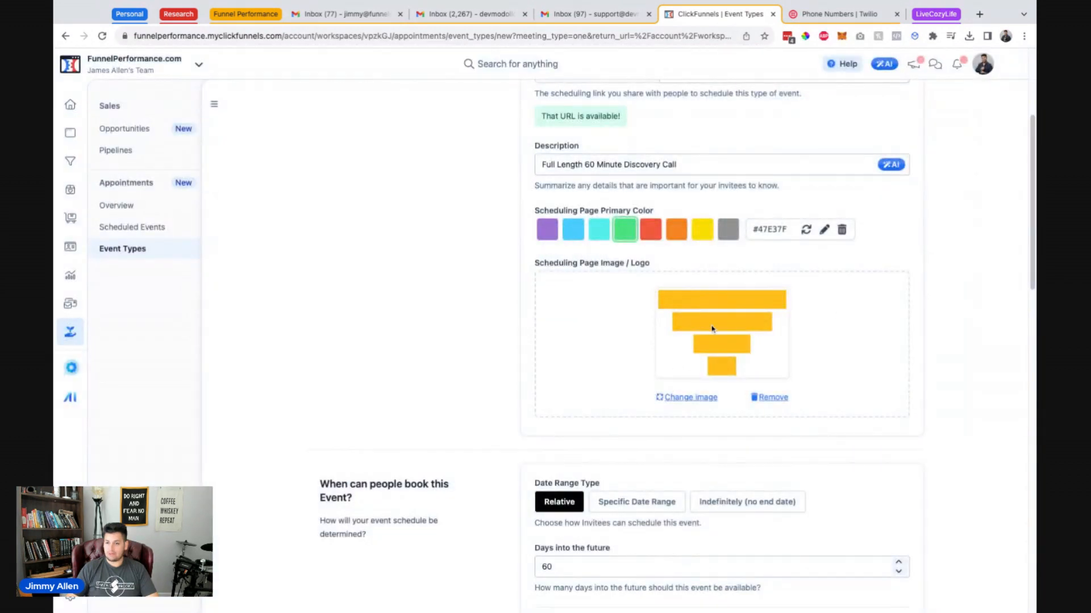
Step: Make the event bookable 14 days into the future and set its duration to 1 hour
{"action": "scroll", "coordinate": [498, 363], "scroll_direction": "down", "scroll_amount": 1}
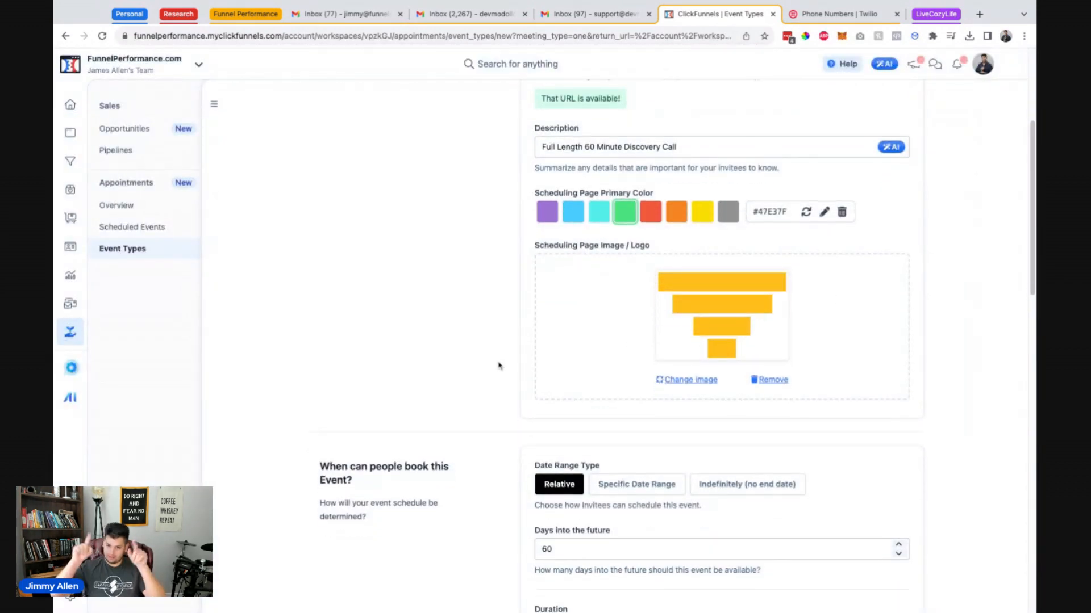
{"action": "scroll", "coordinate": [498, 366], "scroll_direction": "down", "scroll_amount": 3}
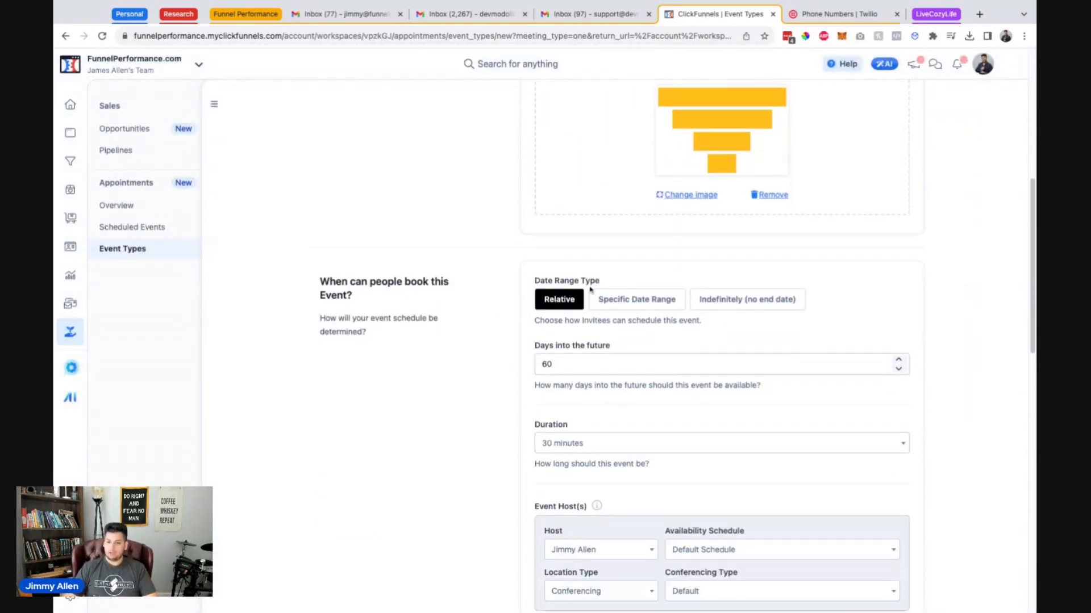
{"action": "scroll", "coordinate": [609, 281], "scroll_direction": "down", "scroll_amount": 1}
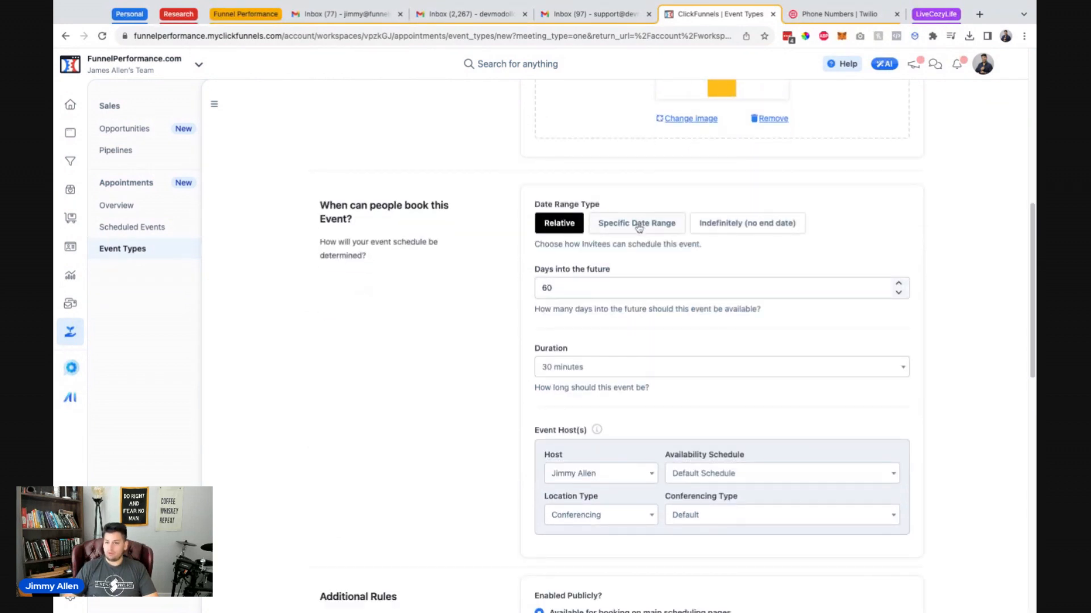
{"action": "left_click", "coordinate": [562, 287]}
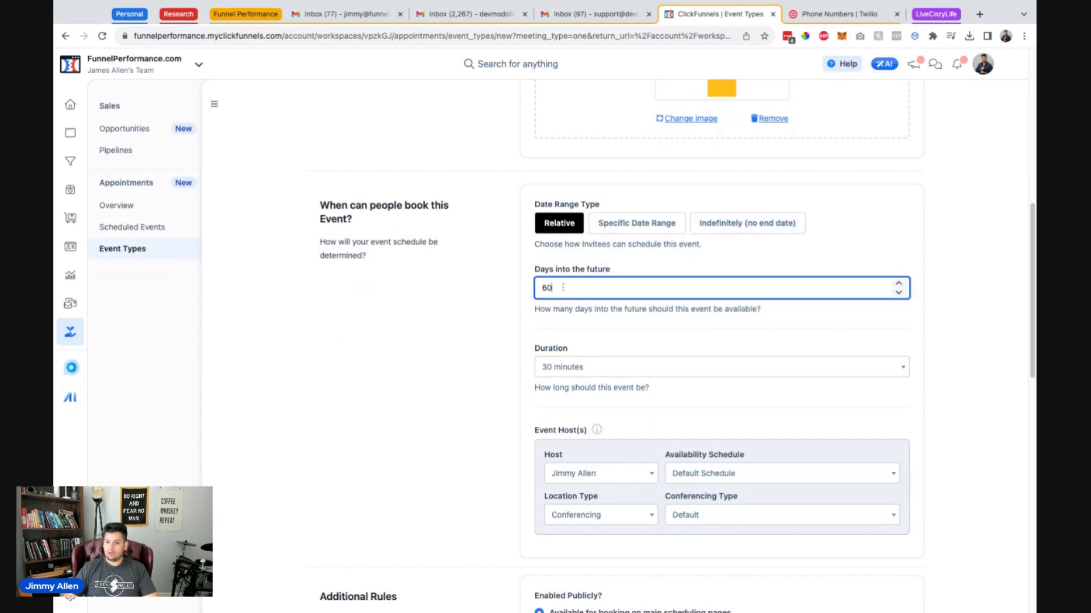
{"action": "left_click", "coordinate": [498, 344]}
{"action": "left_click", "coordinate": [573, 368]}
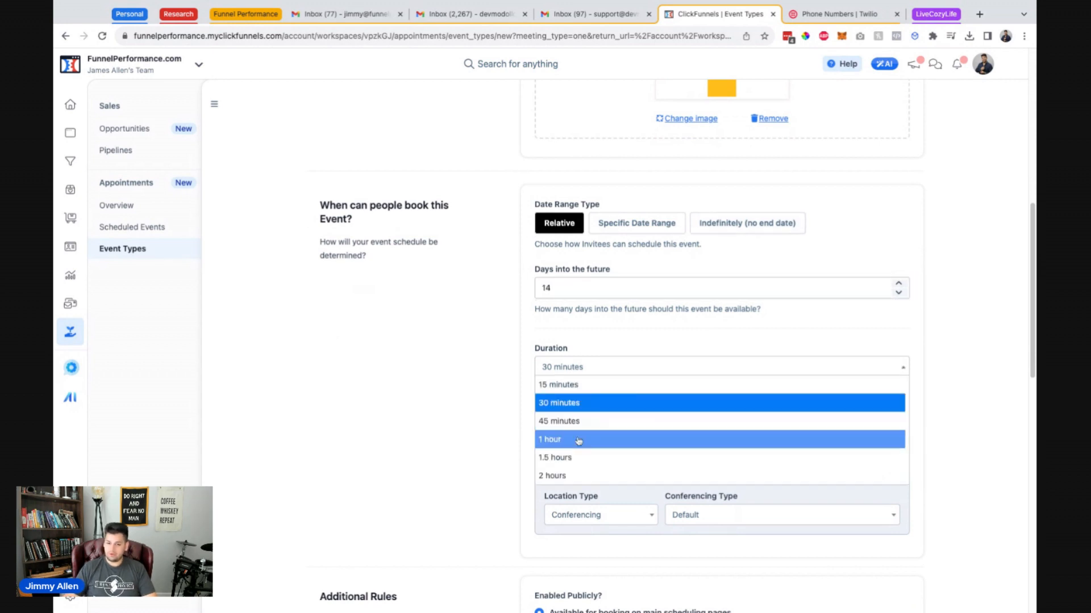
{"action": "left_click", "coordinate": [581, 439]}
Step: Enter 1 as the Buffer Before value in the additional rules
{"action": "scroll", "coordinate": [552, 440], "scroll_direction": "down", "scroll_amount": 2}
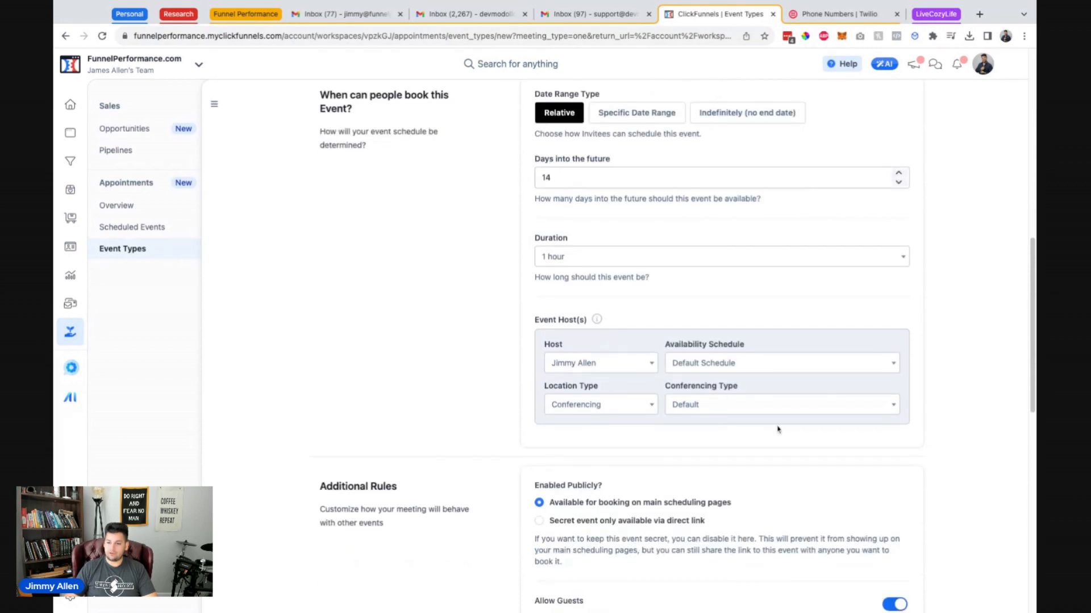
{"action": "scroll", "coordinate": [568, 389], "scroll_direction": "down", "scroll_amount": 1}
{"action": "scroll", "coordinate": [546, 387], "scroll_direction": "down", "scroll_amount": 4}
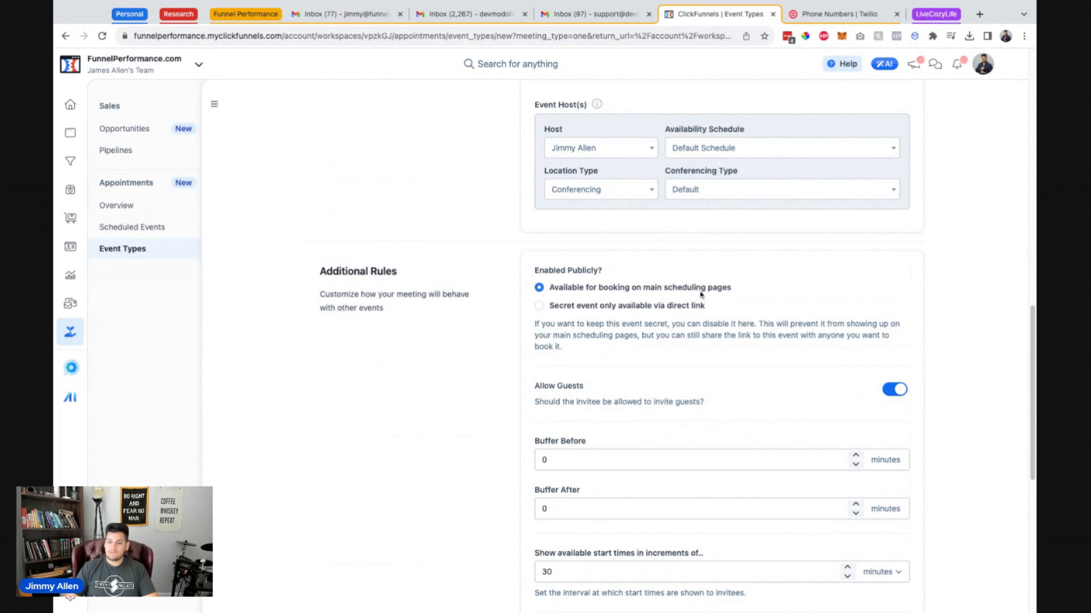
{"action": "scroll", "coordinate": [516, 341], "scroll_direction": "down", "scroll_amount": 3}
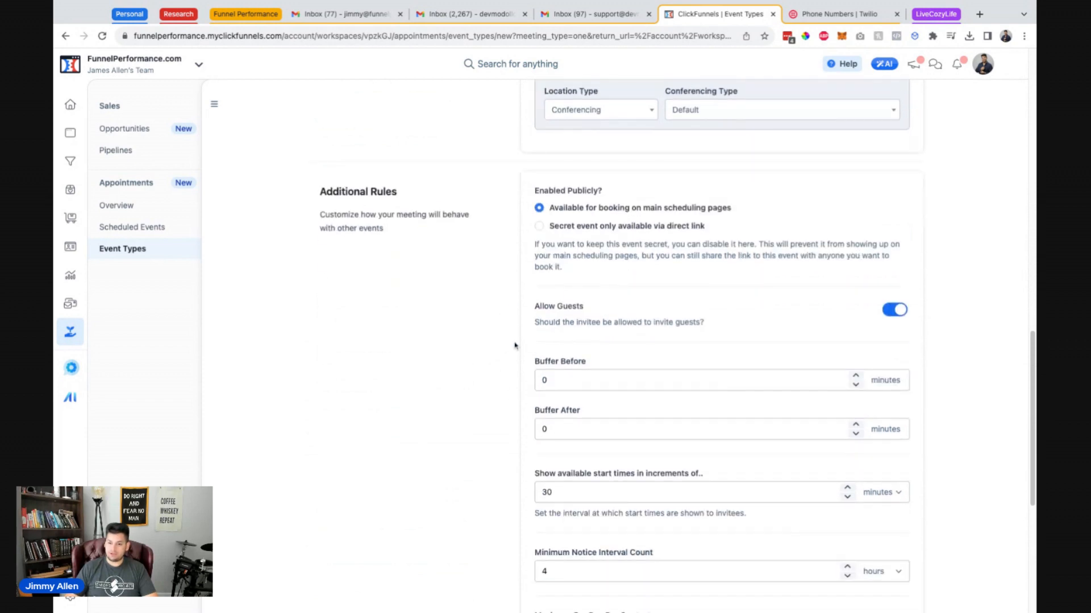
{"action": "scroll", "coordinate": [516, 329], "scroll_direction": "down", "scroll_amount": 2}
{"action": "left_click", "coordinate": [558, 255]}
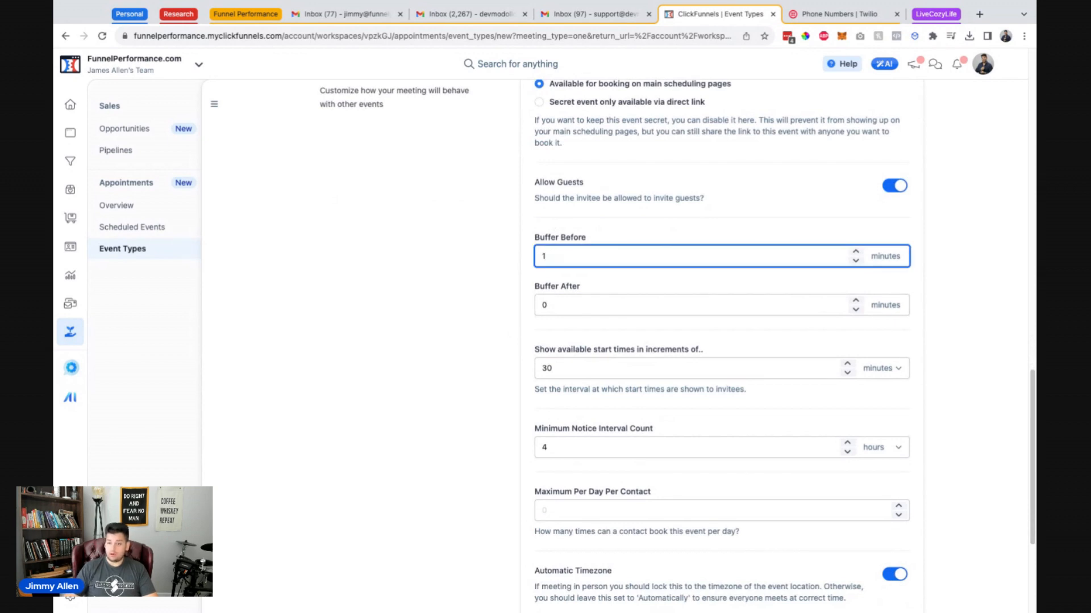
Step: Try to change the unit of the Buffer Before value from minutes
{"action": "left_click", "coordinate": [886, 259]}
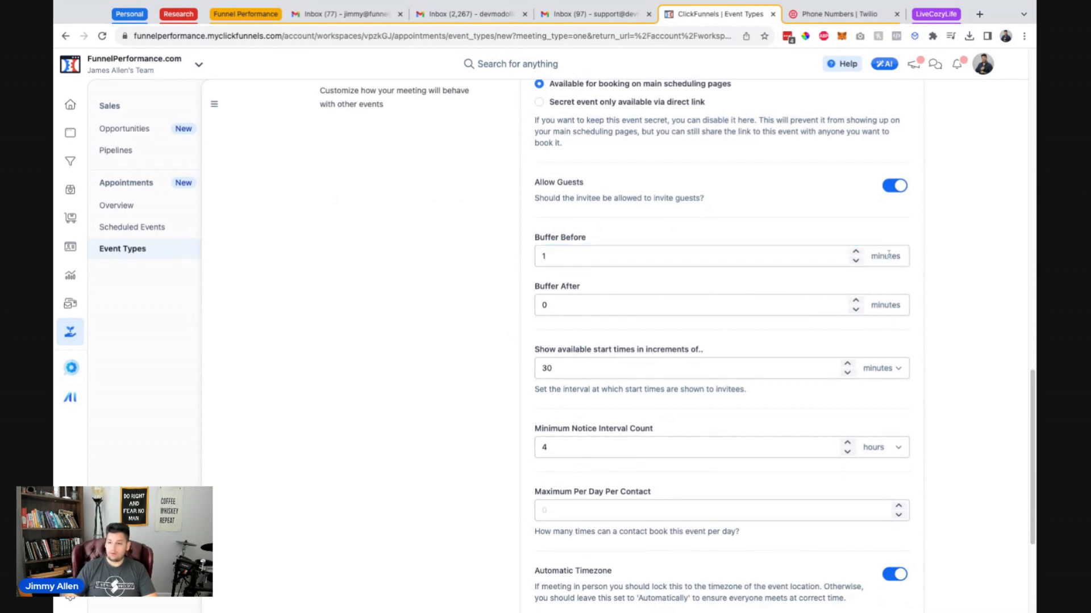
{"action": "double_click", "coordinate": [889, 256]}
{"action": "left_click", "coordinate": [904, 260]}
{"action": "left_click", "coordinate": [902, 258]}
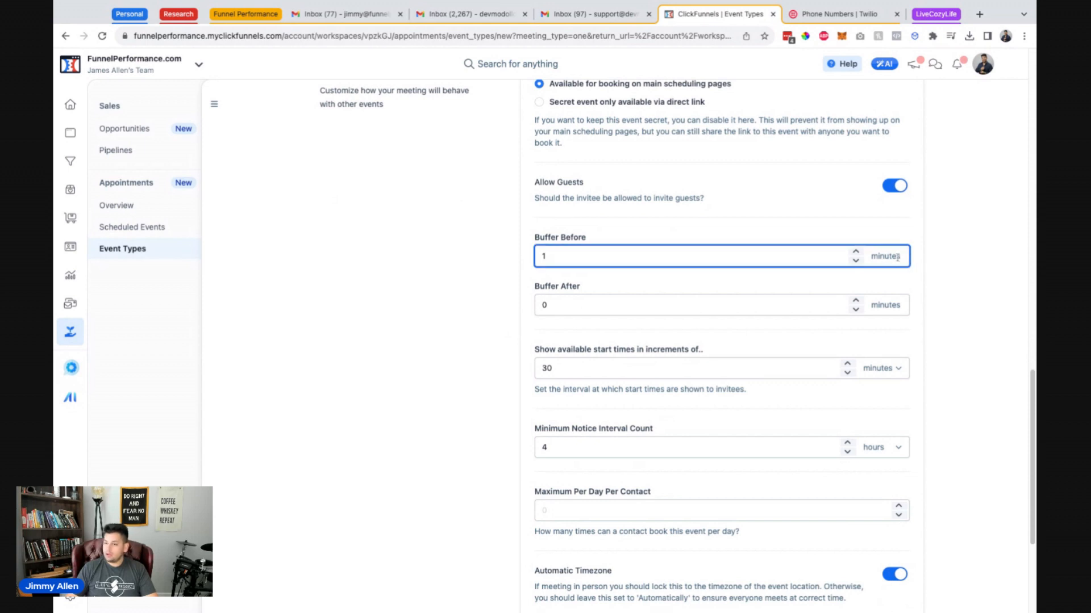
{"action": "double_click", "coordinate": [897, 257]}
{"action": "left_click", "coordinate": [891, 255]}
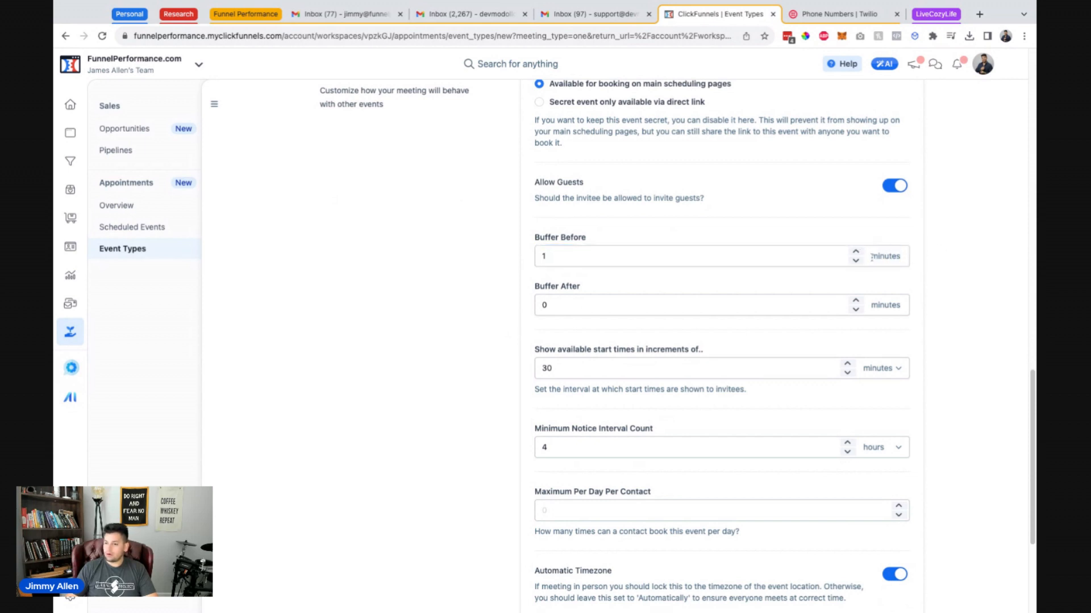
{"action": "left_click", "coordinate": [856, 252]}
Step: Set both the Buffer Before and the Buffer After to 60 minutes
{"action": "double_click", "coordinate": [616, 254]}
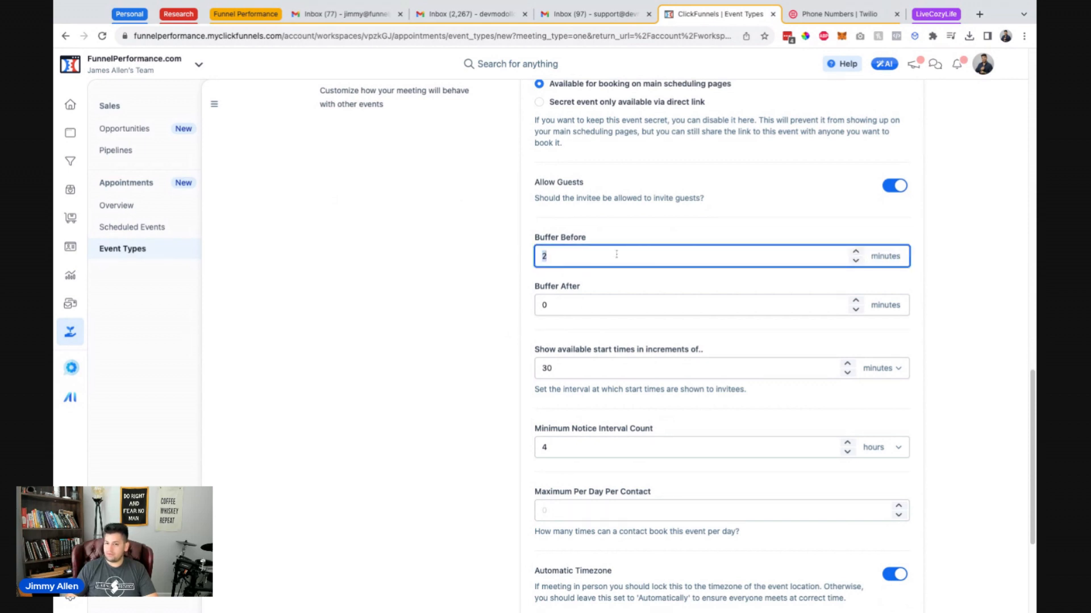
{"action": "double_click", "coordinate": [583, 303]}
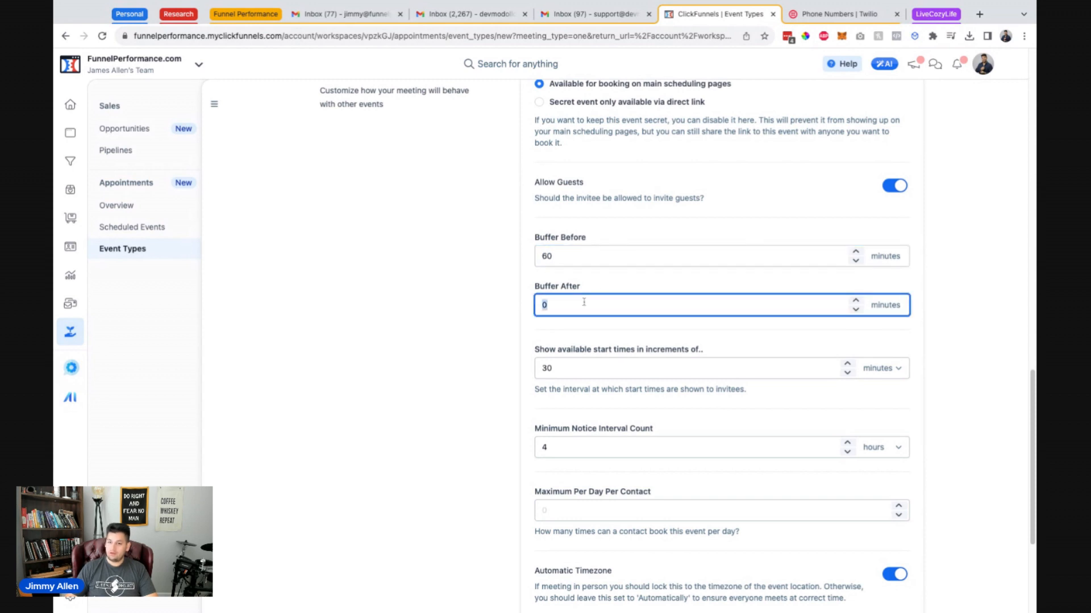
{"action": "type", "text": "60"}
{"action": "left_click", "coordinate": [512, 310]}
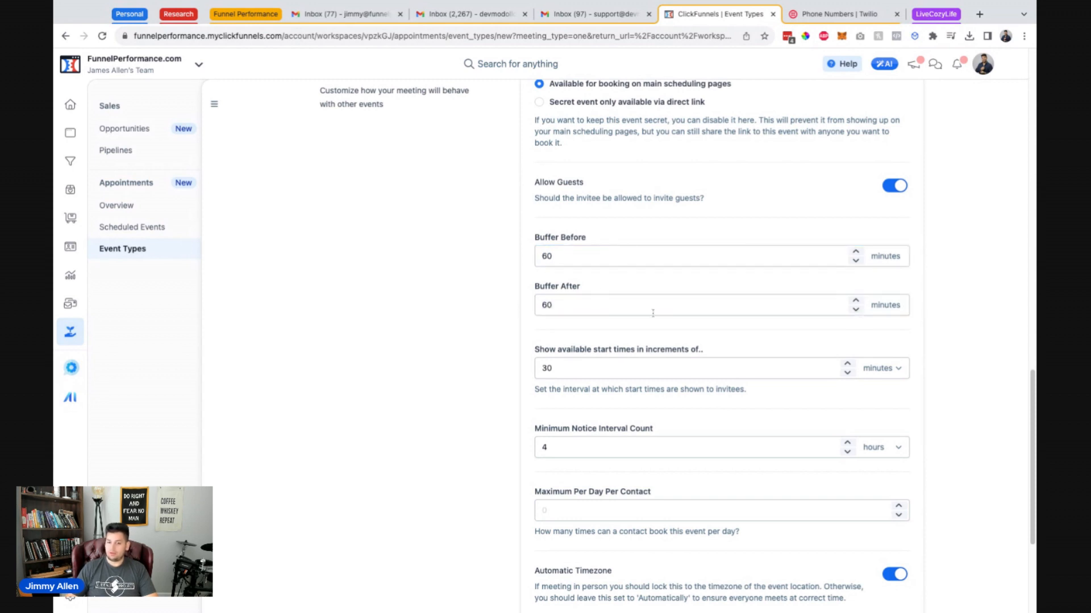
{"action": "left_click", "coordinate": [580, 371]}
{"action": "double_click", "coordinate": [580, 370]}
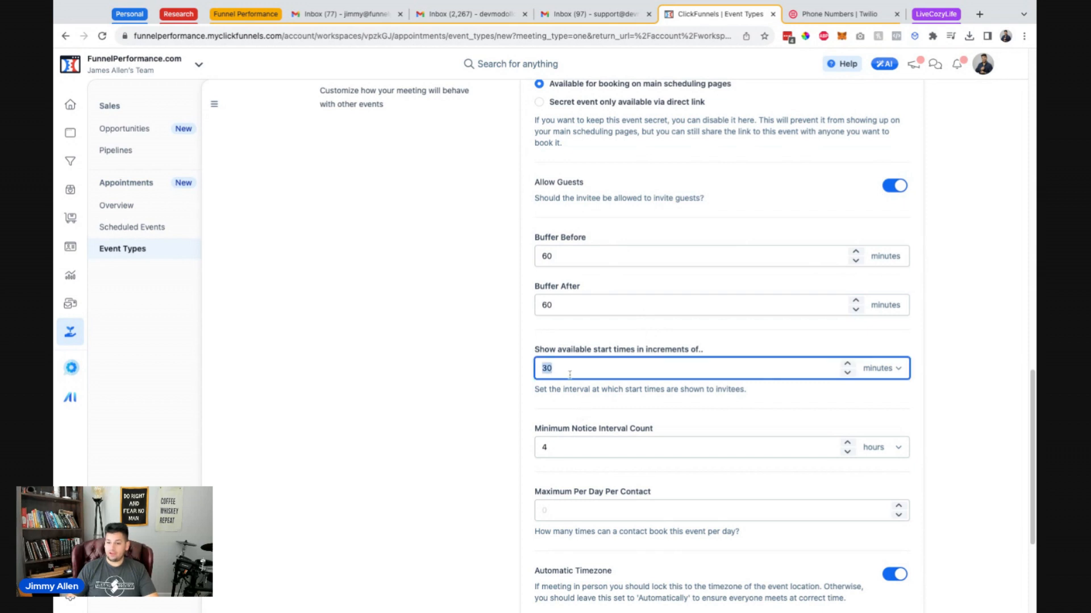
{"action": "left_click", "coordinate": [456, 409]}
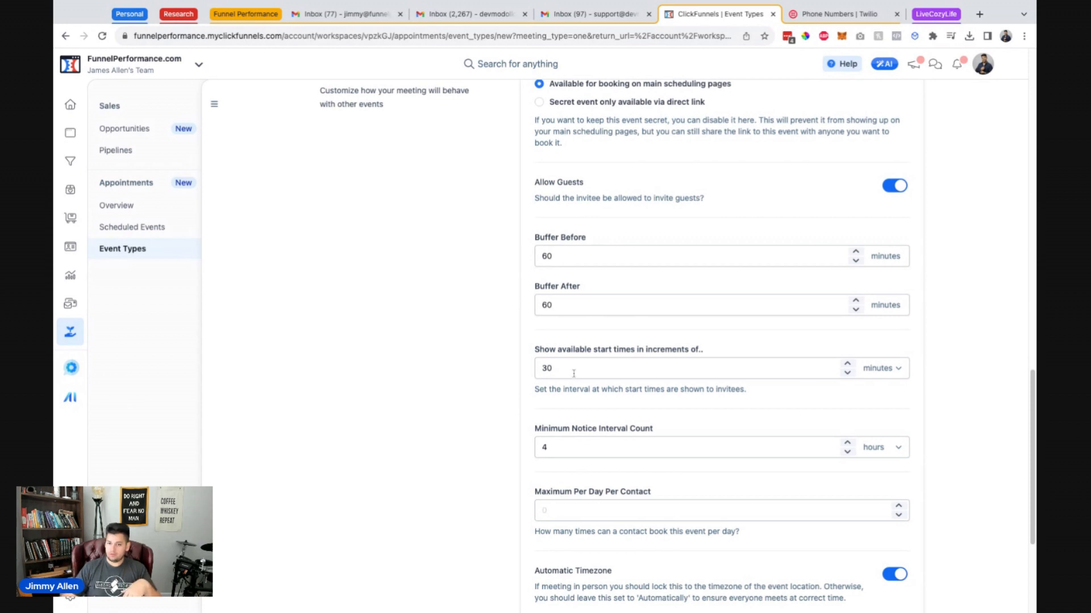
Step: Set the event's Maximum Per Day Per Contact to 3 in the additional rules
{"action": "scroll", "coordinate": [528, 426], "scroll_direction": "down", "scroll_amount": 1}
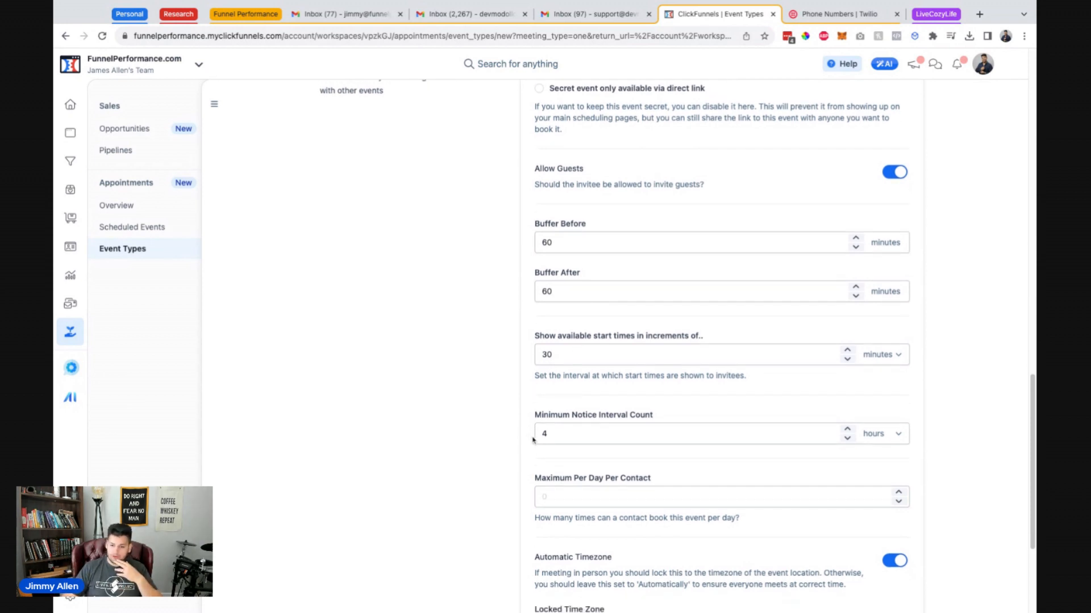
{"action": "left_click", "coordinate": [540, 430]}
{"action": "scroll", "coordinate": [500, 483], "scroll_direction": "down", "scroll_amount": 2}
{"action": "scroll", "coordinate": [505, 479], "scroll_direction": "down", "scroll_amount": 2}
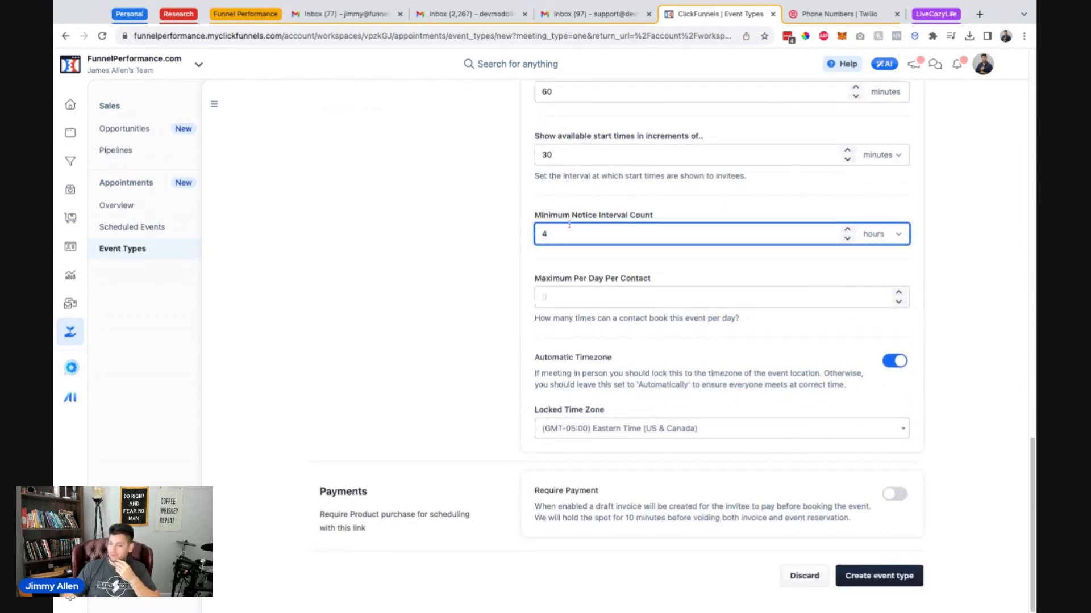
{"action": "left_click", "coordinate": [475, 285]}
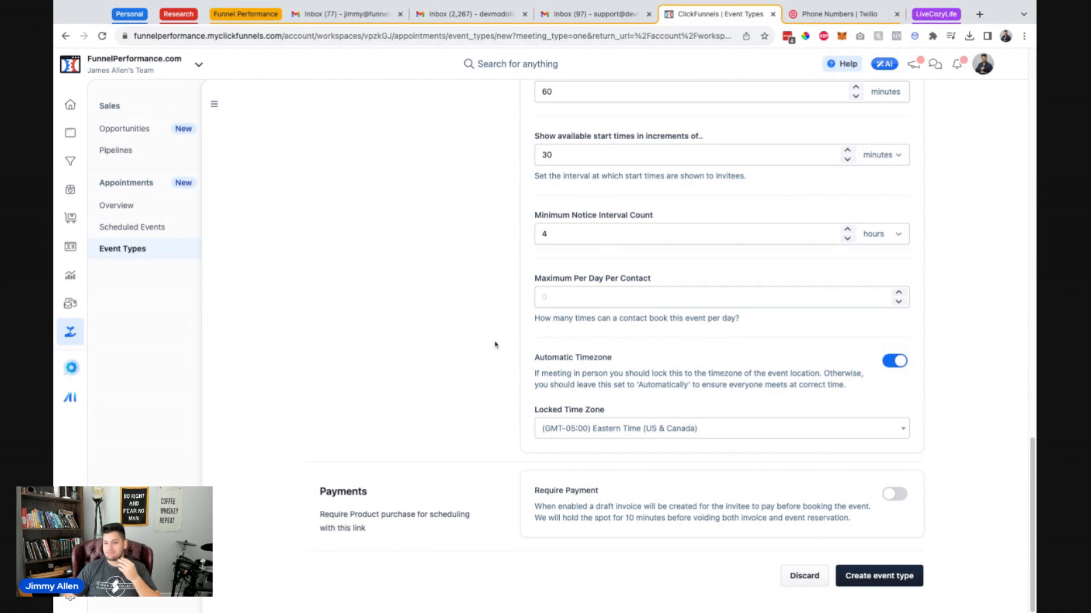
{"action": "left_click", "coordinate": [591, 294]}
{"action": "type", "text": "2"}
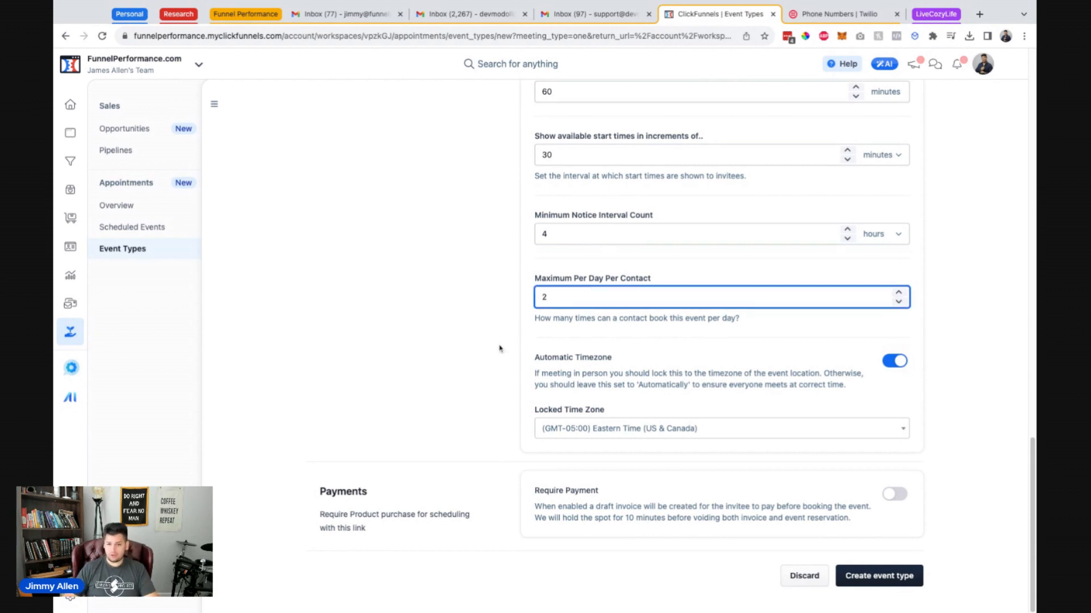
{"action": "left_click", "coordinate": [559, 330]}
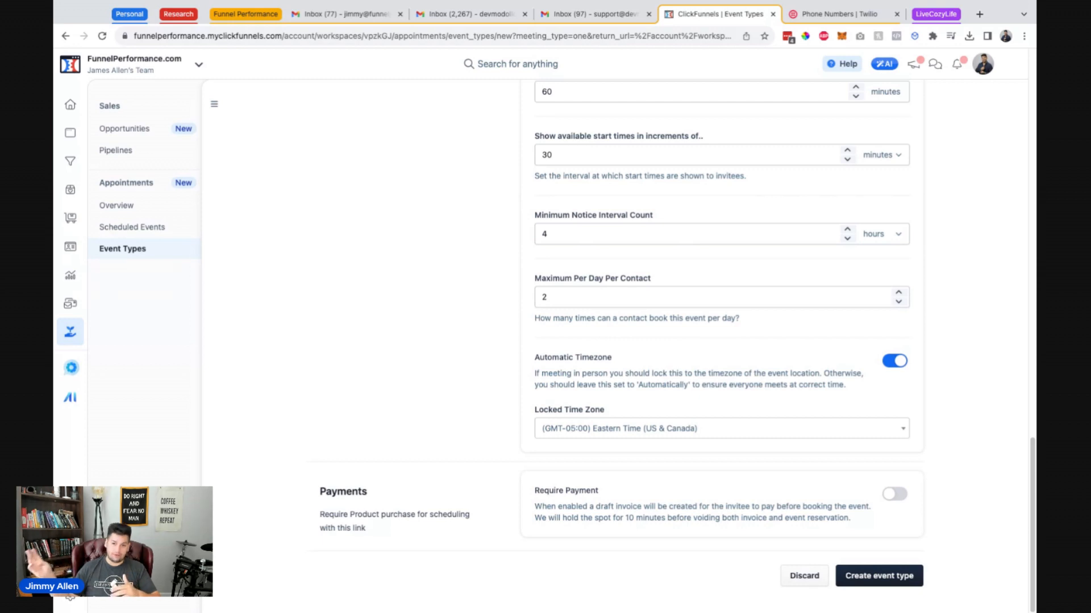
{"action": "left_click", "coordinate": [648, 294]}
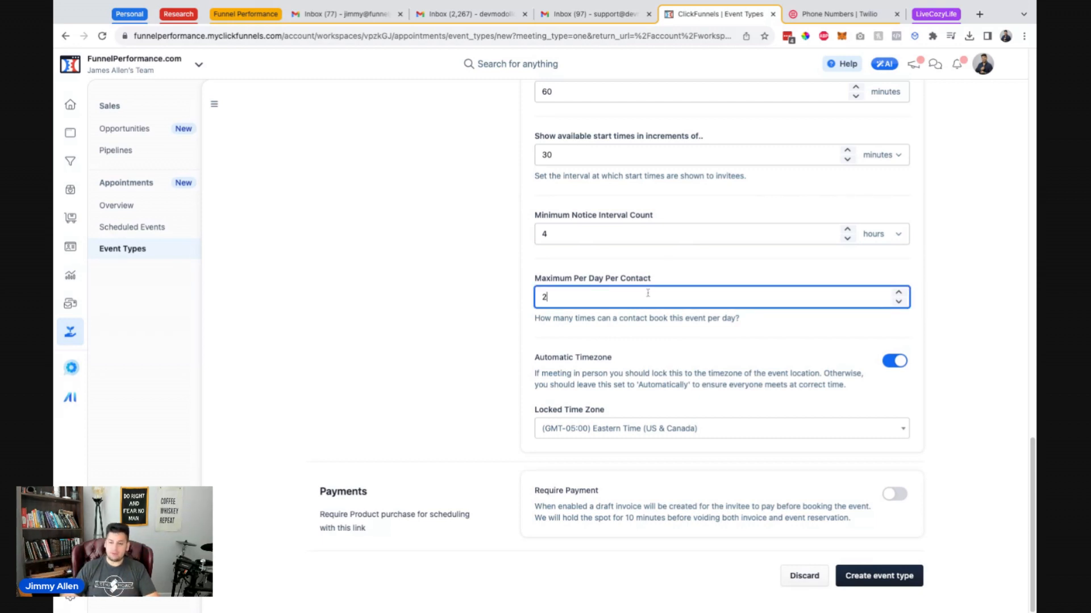
{"action": "left_click", "coordinate": [491, 376]}
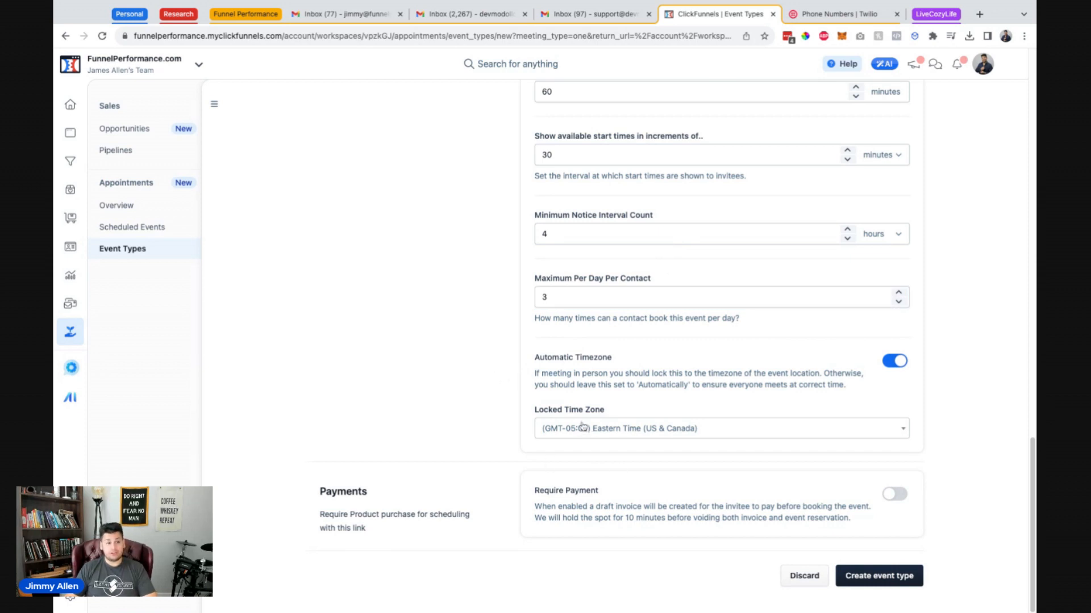
Step: Check the calendar connection and availability options in the account menu, leaving the event form open
{"action": "scroll", "coordinate": [534, 336], "scroll_direction": "up", "scroll_amount": 20}
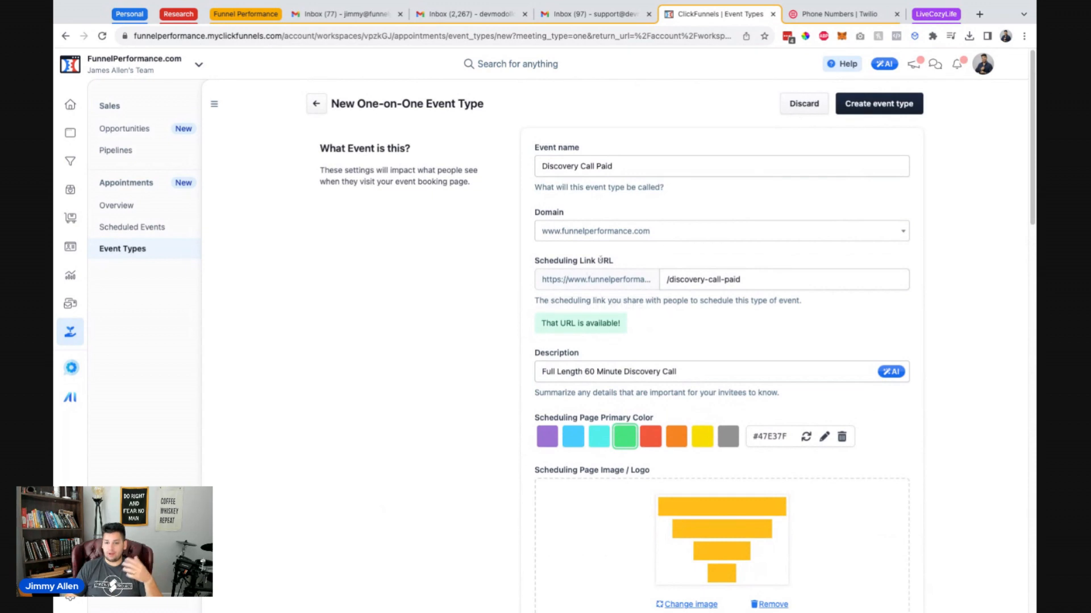
{"action": "left_click", "coordinate": [978, 77]}
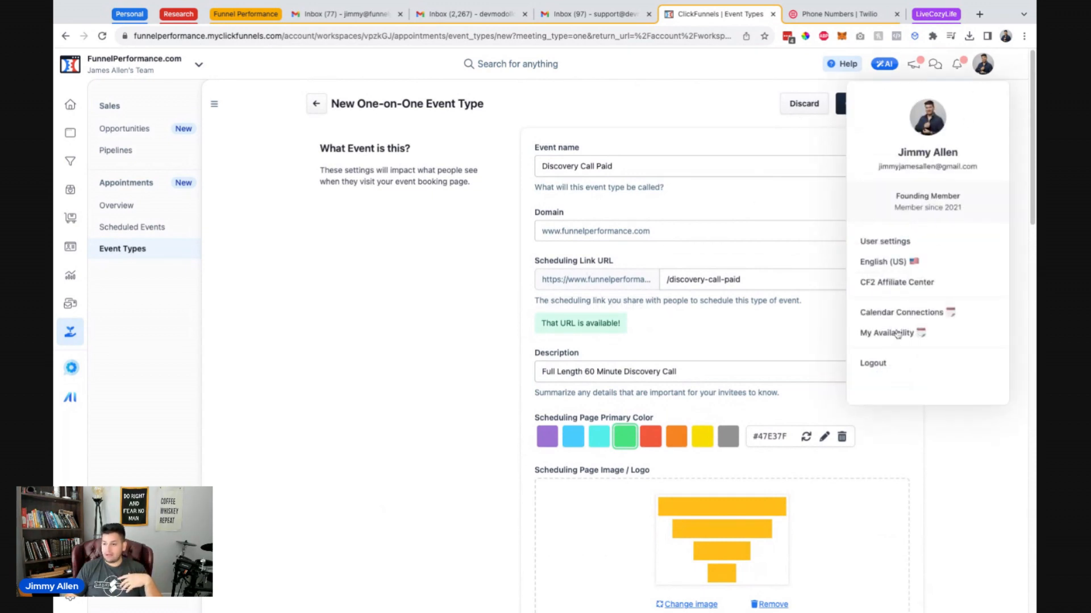
{"action": "left_click", "coordinate": [456, 359]}
Step: Turn on Require Payment for the paid discovery call event
{"action": "scroll", "coordinate": [534, 356], "scroll_direction": "down", "scroll_amount": 2}
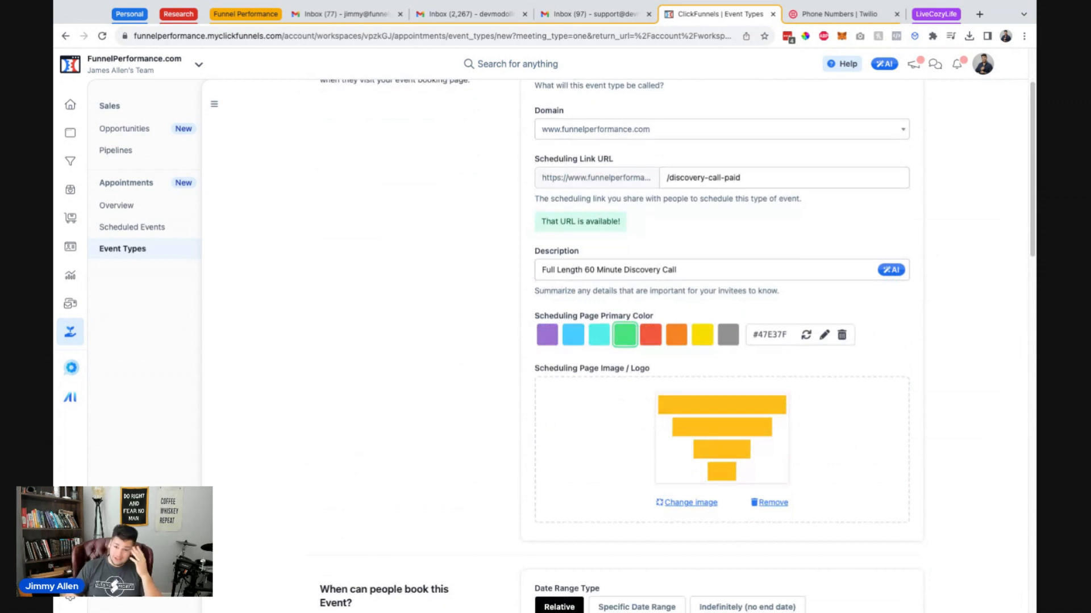
{"action": "scroll", "coordinate": [522, 366], "scroll_direction": "down", "scroll_amount": 10}
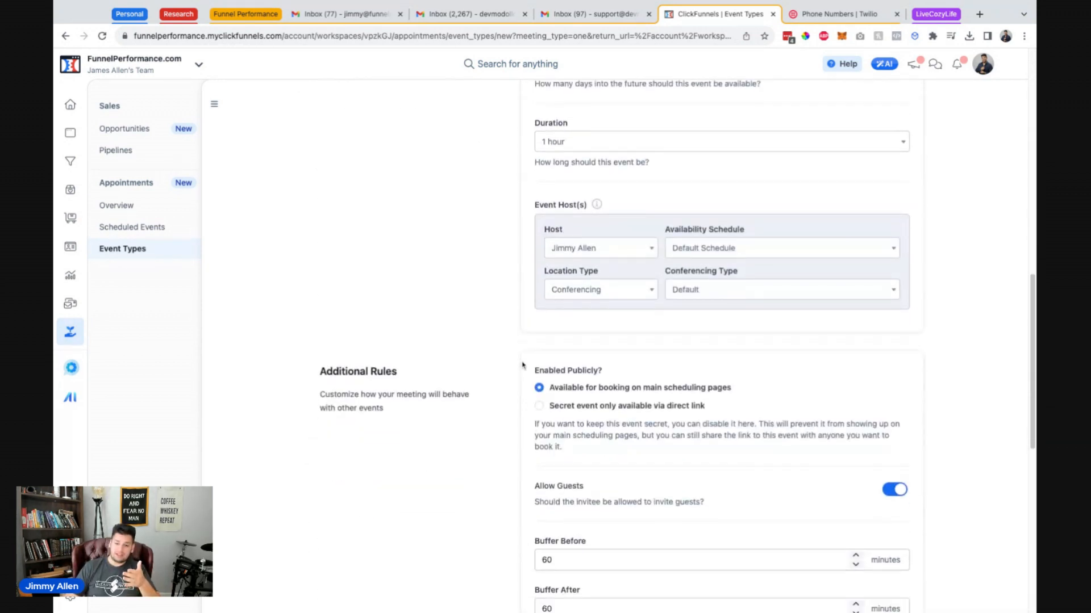
{"action": "scroll", "coordinate": [522, 366], "scroll_direction": "down", "scroll_amount": 9}
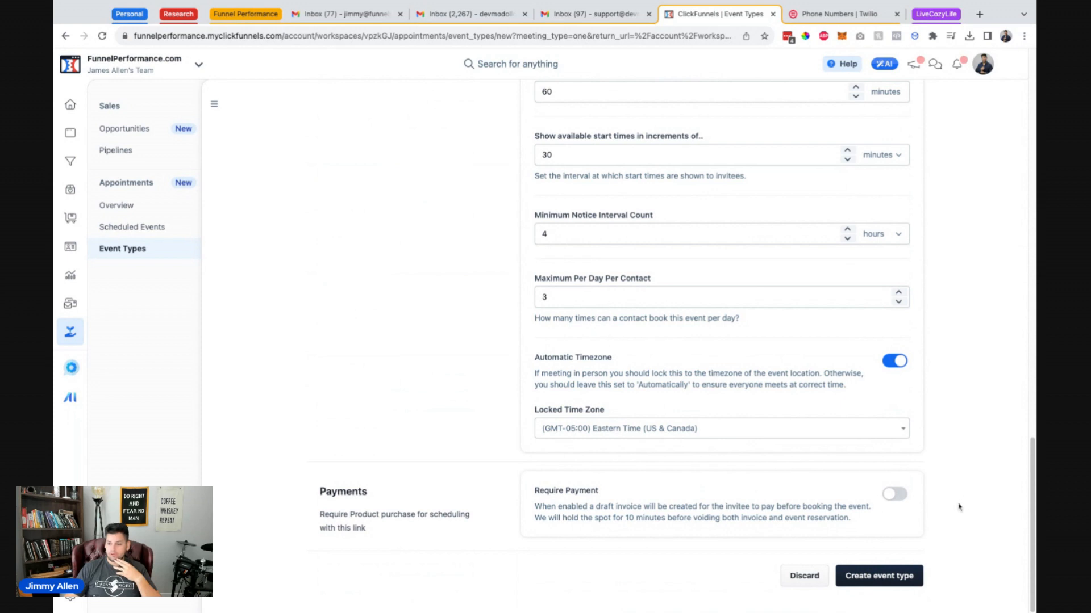
{"action": "left_click", "coordinate": [894, 495]}
{"action": "scroll", "coordinate": [682, 500], "scroll_direction": "down", "scroll_amount": 2}
Step: Look through the existing products that can be required as payment for the event without choosing one
{"action": "left_click", "coordinate": [540, 487]}
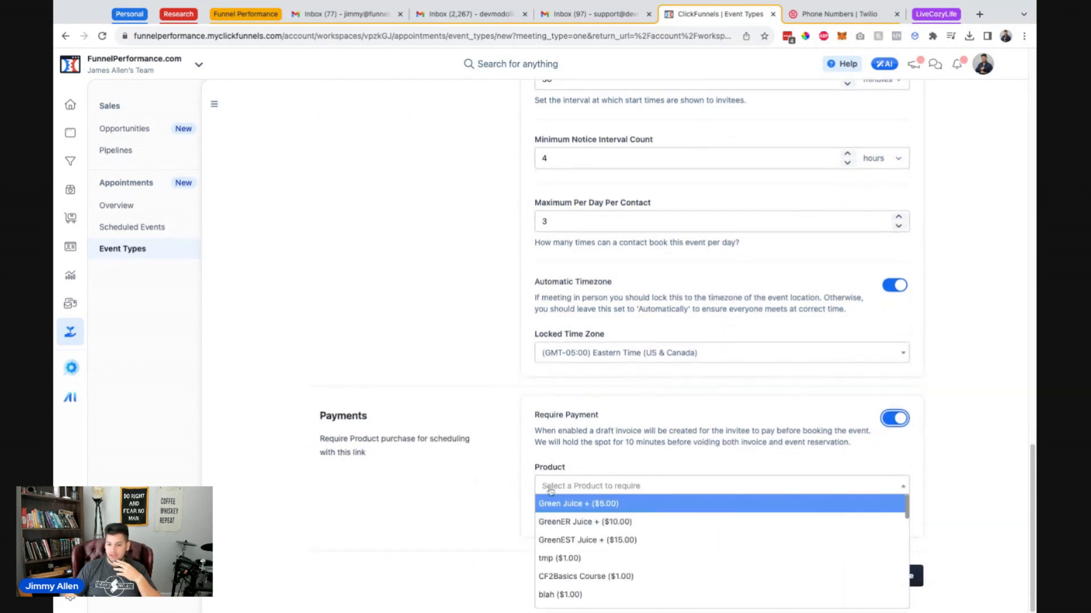
{"action": "scroll", "coordinate": [663, 552], "scroll_direction": "down", "scroll_amount": 10}
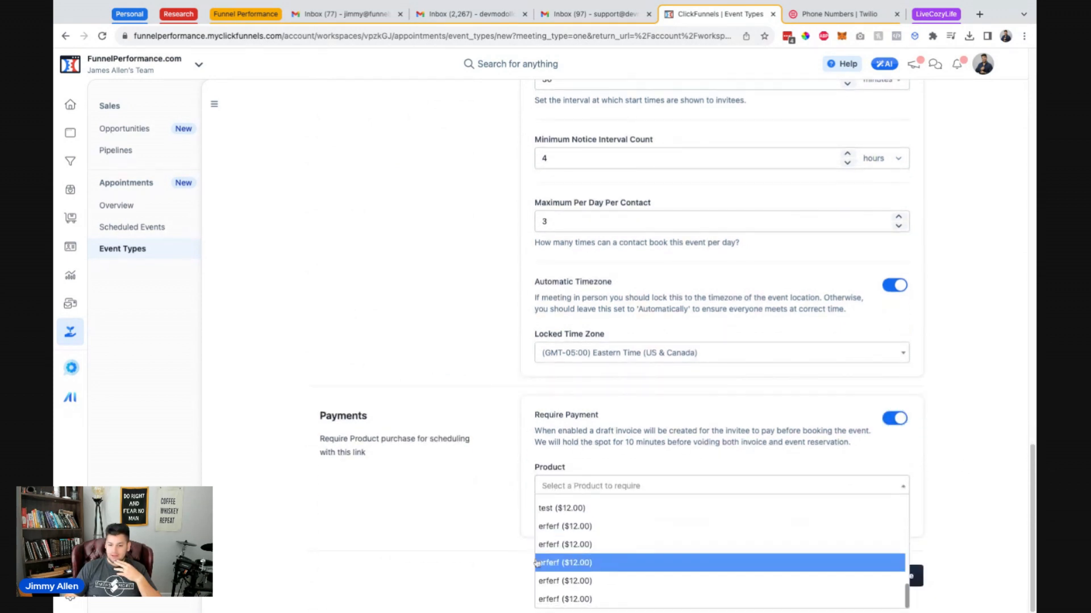
{"action": "left_click", "coordinate": [520, 547]}
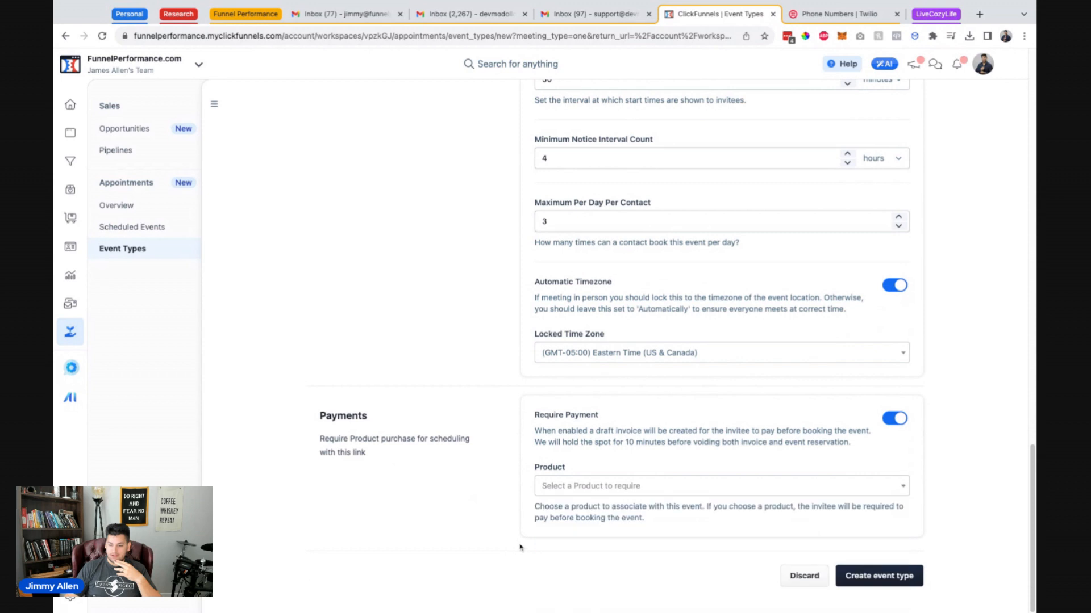
{"action": "left_click", "coordinate": [707, 492]}
{"action": "left_click", "coordinate": [565, 490]}
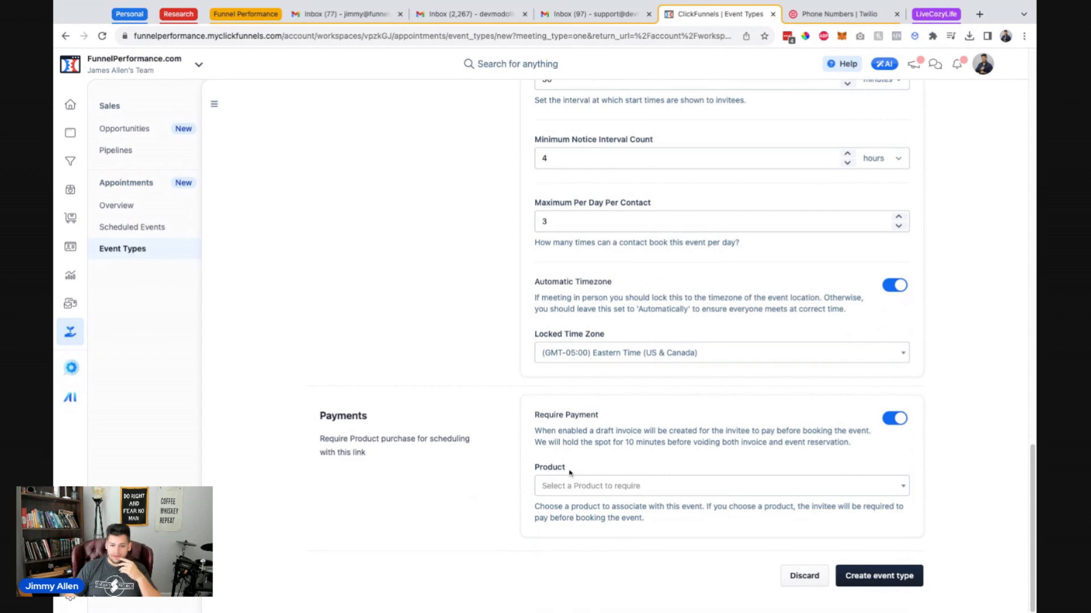
{"action": "left_click", "coordinate": [578, 486]}
{"action": "scroll", "coordinate": [591, 545], "scroll_direction": "down", "scroll_amount": 10}
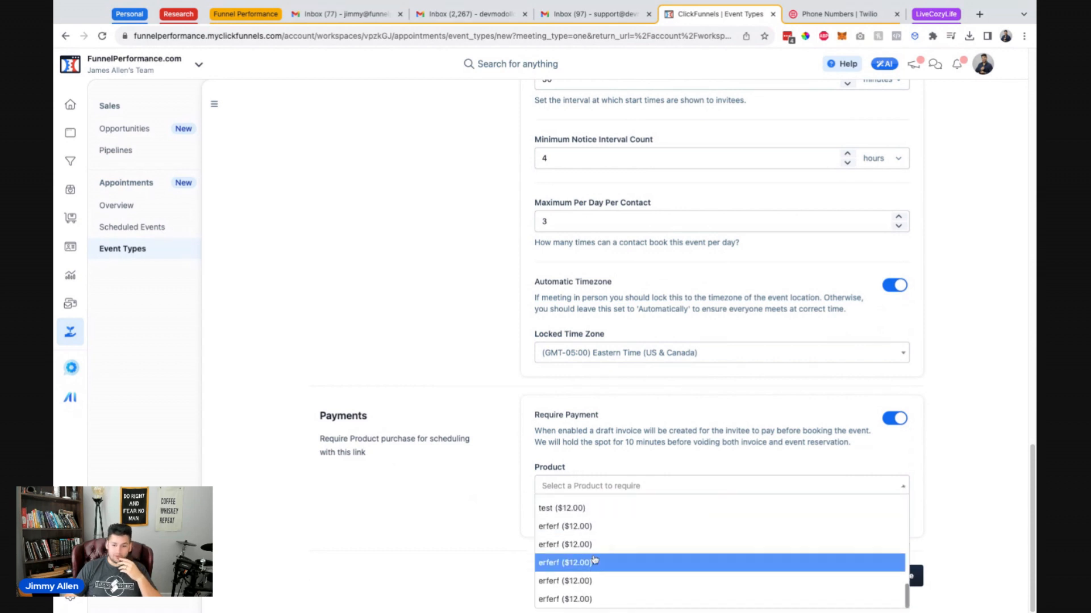
{"action": "scroll", "coordinate": [653, 520], "scroll_direction": "up", "scroll_amount": 10}
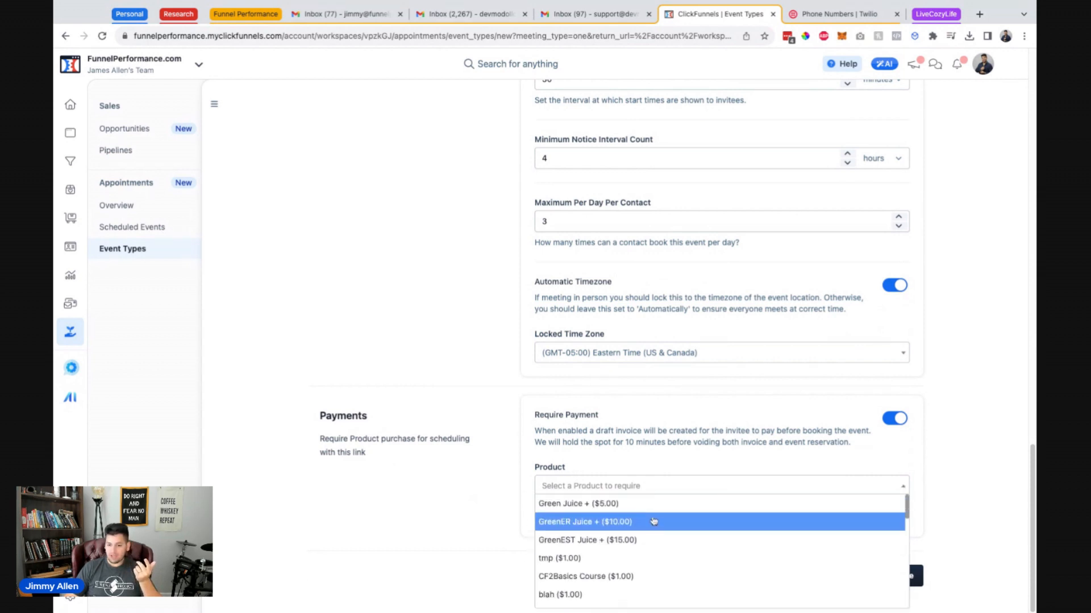
{"action": "left_click", "coordinate": [450, 437]}
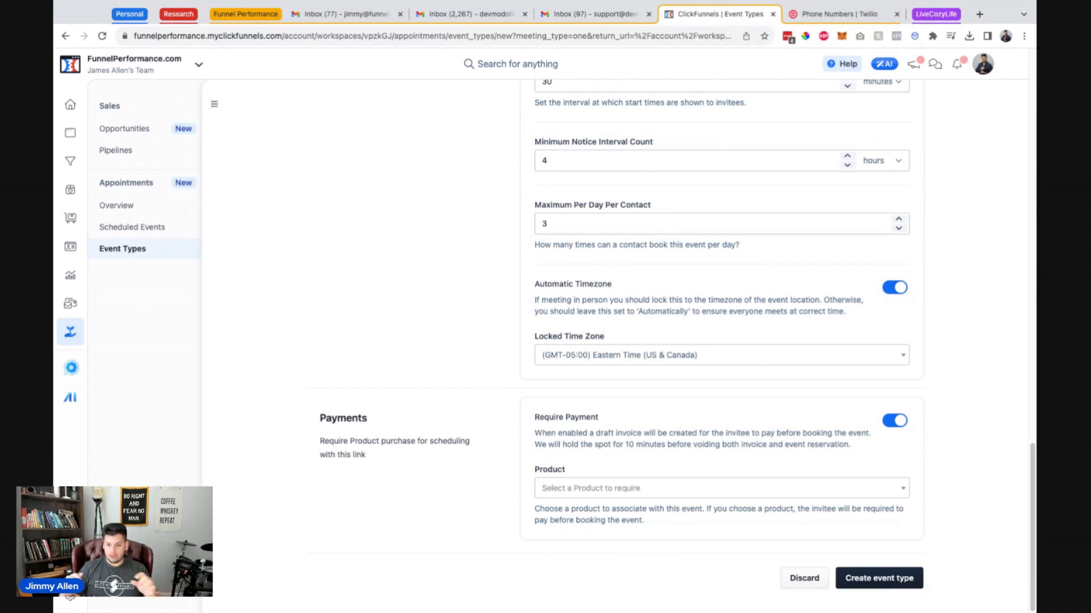
{"action": "left_click", "coordinate": [580, 494]}
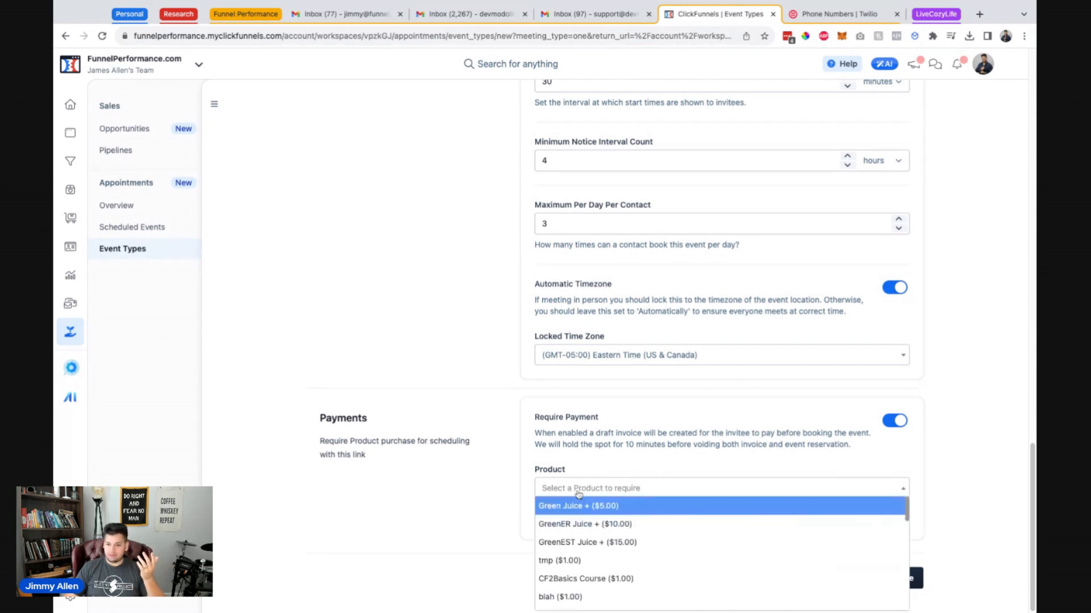
{"action": "scroll", "coordinate": [578, 555], "scroll_direction": "down", "scroll_amount": 3}
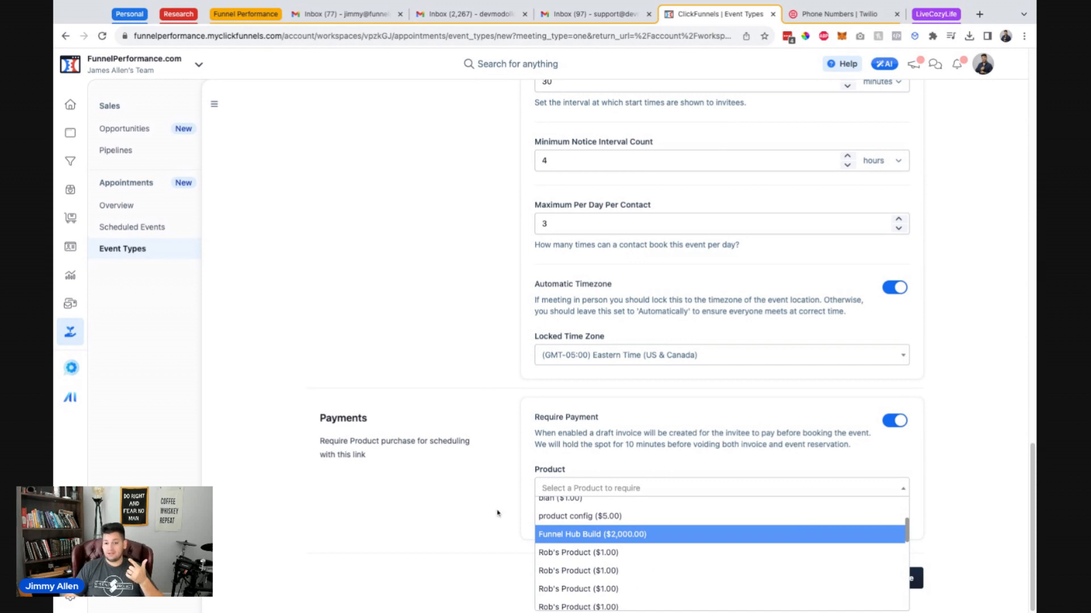
{"action": "left_click", "coordinate": [501, 513]}
{"action": "left_click", "coordinate": [574, 486]}
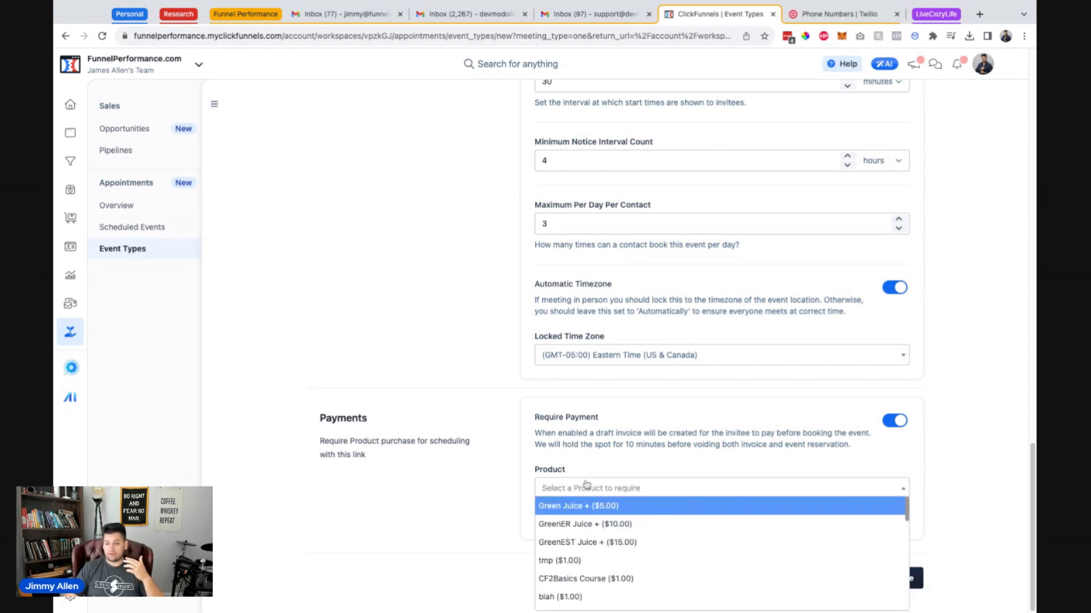
{"action": "left_click", "coordinate": [475, 497]}
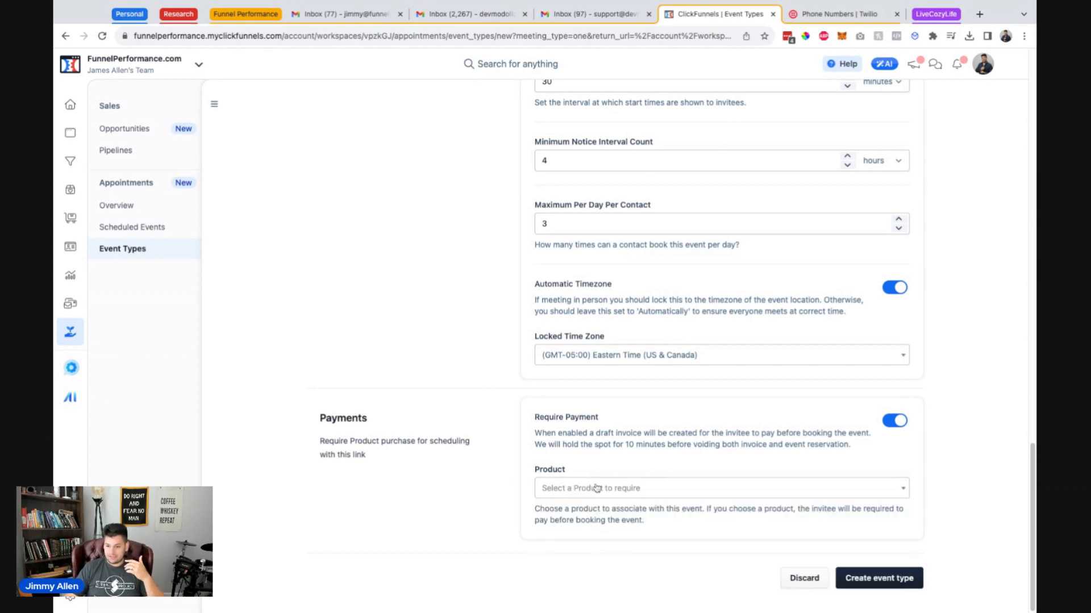
Step: Begin a new digital product in the workspace's product list and name it "Funnel Performance - 60 Minute Discovery Call"
{"action": "left_click", "coordinate": [73, 197]}
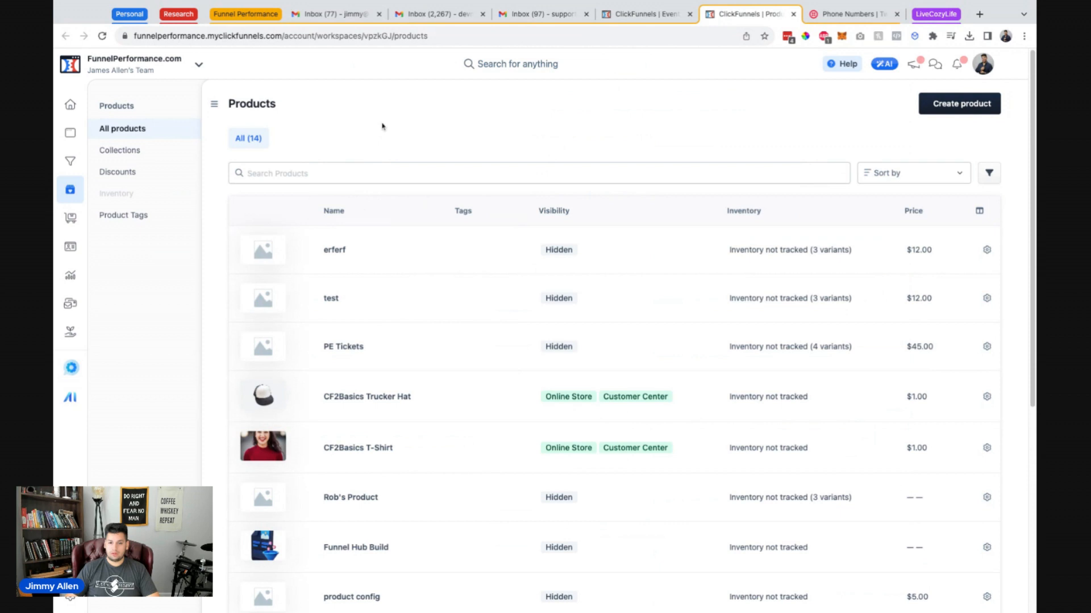
{"action": "left_click", "coordinate": [952, 110]}
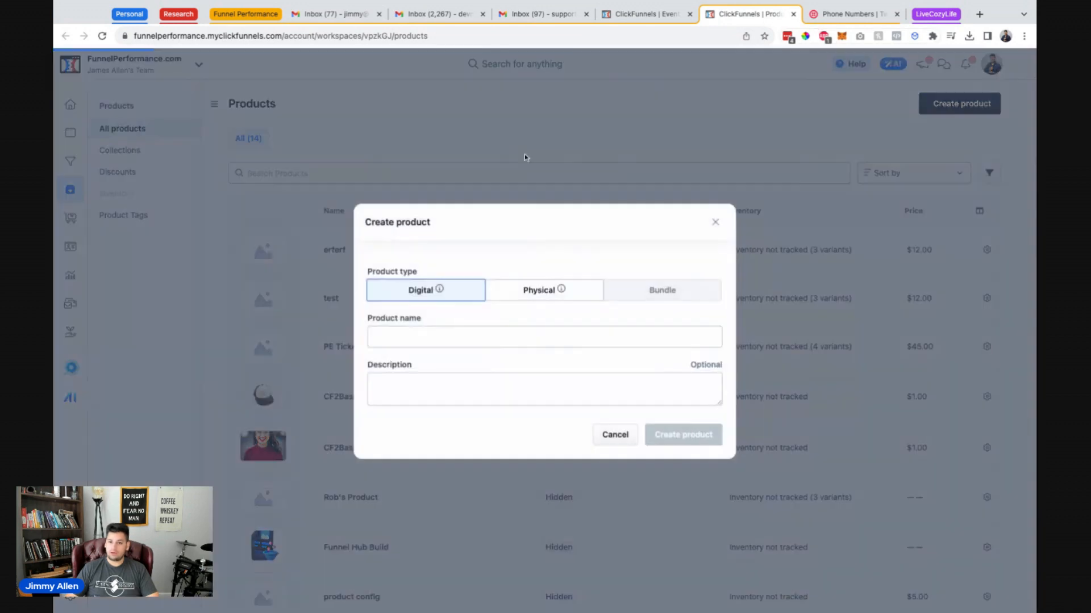
{"action": "left_click", "coordinate": [400, 334]}
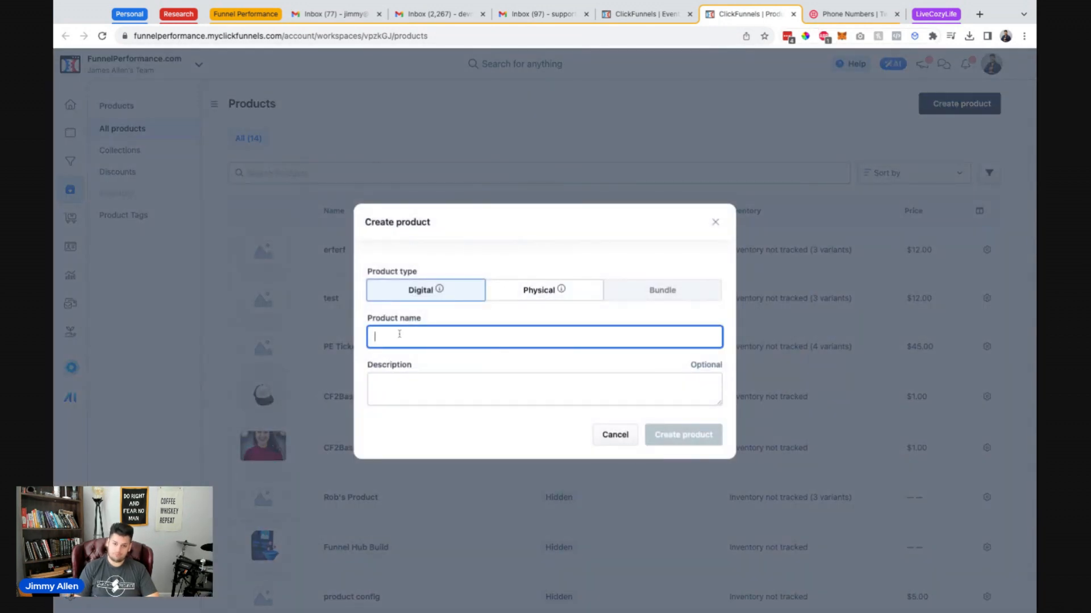
{"action": "type", "text": "Fu"}
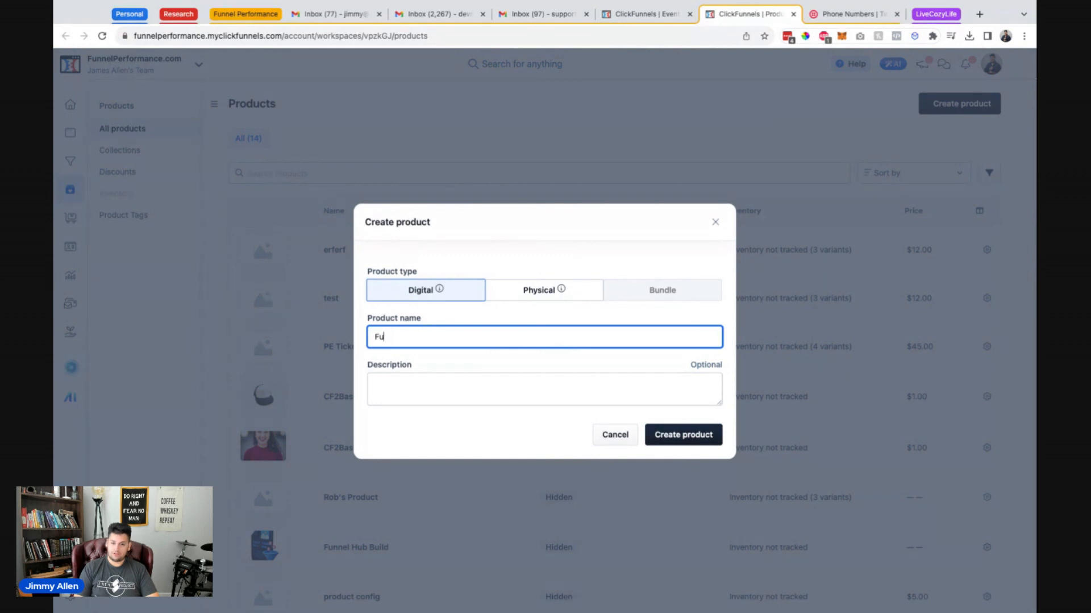
{"action": "type", "text": "innnel Performance - "}
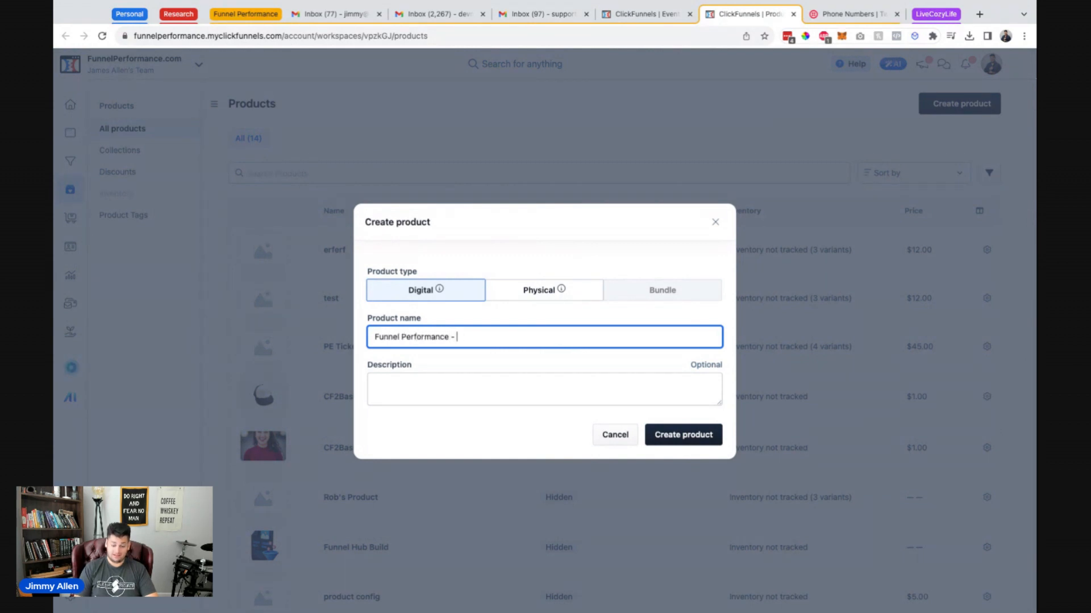
{"action": "type", "text": "60 Minute Di"}
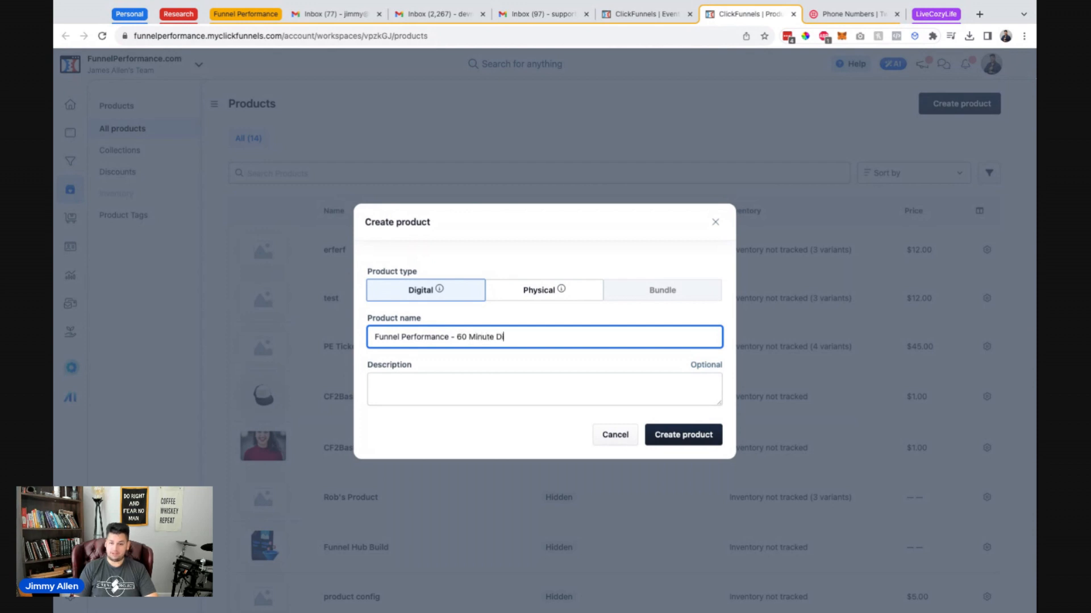
{"action": "type", "text": "scovery Call"}
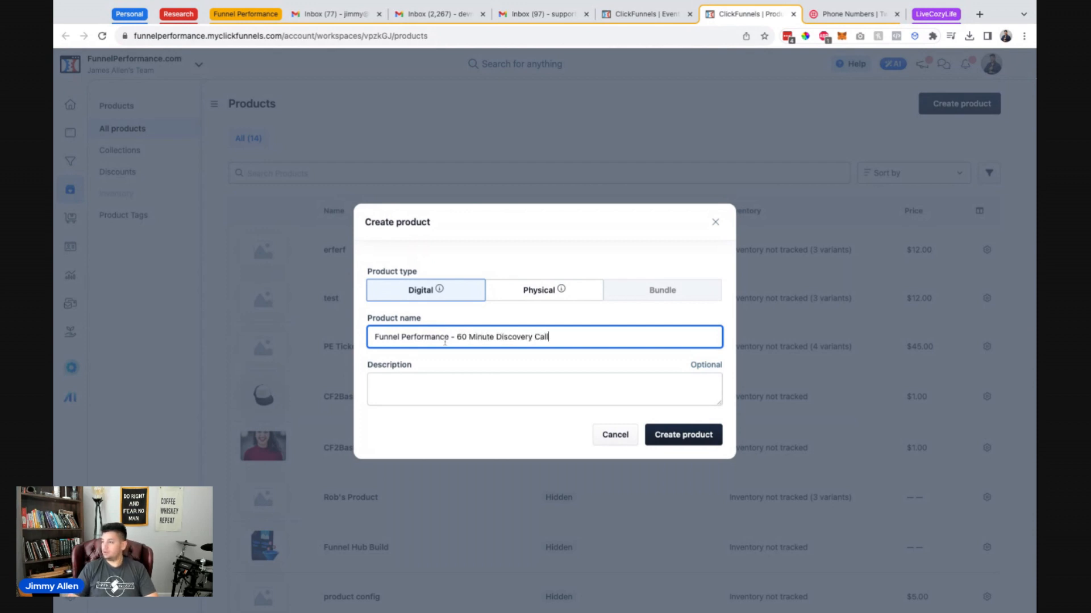
Step: Copy the new product's name into its description
{"action": "left_click", "coordinate": [560, 379]}
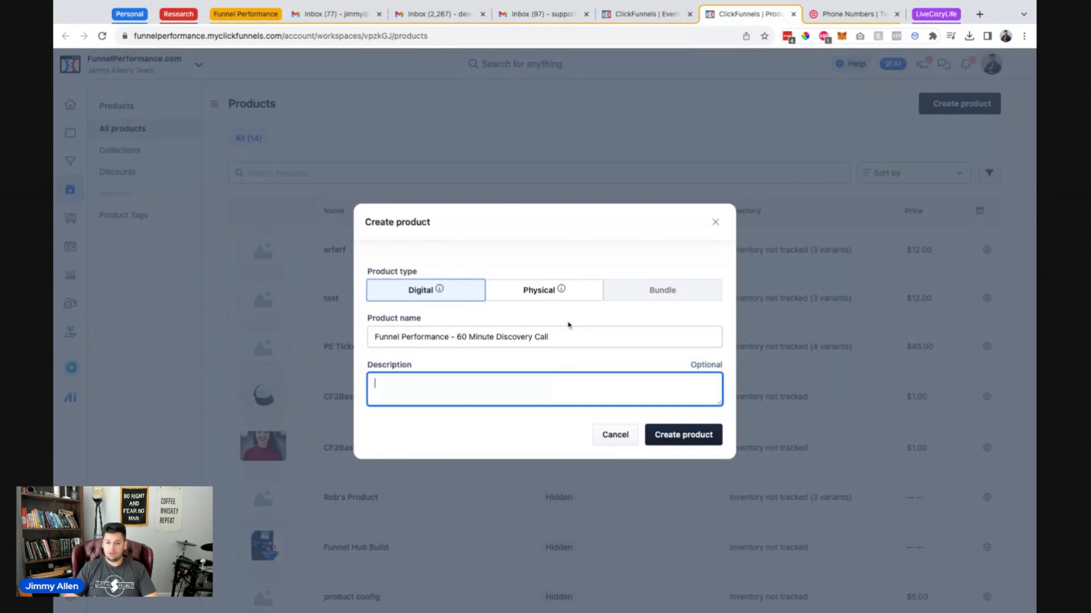
{"action": "left_click", "coordinate": [496, 337]}
{"action": "key", "text": "ctrl+a"}
{"action": "key", "text": "ctrl+c"}
{"action": "left_click", "coordinate": [480, 382]}
{"action": "key", "text": "ctrl+v"}
Step: Create the product with a one-time price of 200.00 USD
{"action": "left_click", "coordinate": [684, 435]}
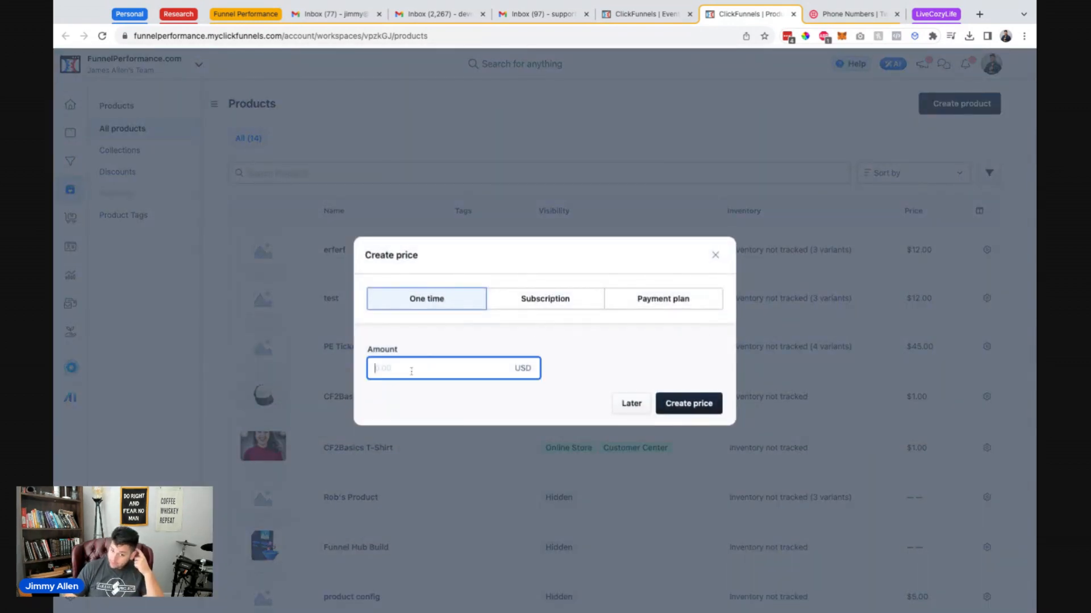
{"action": "type", "text": "200.00"}
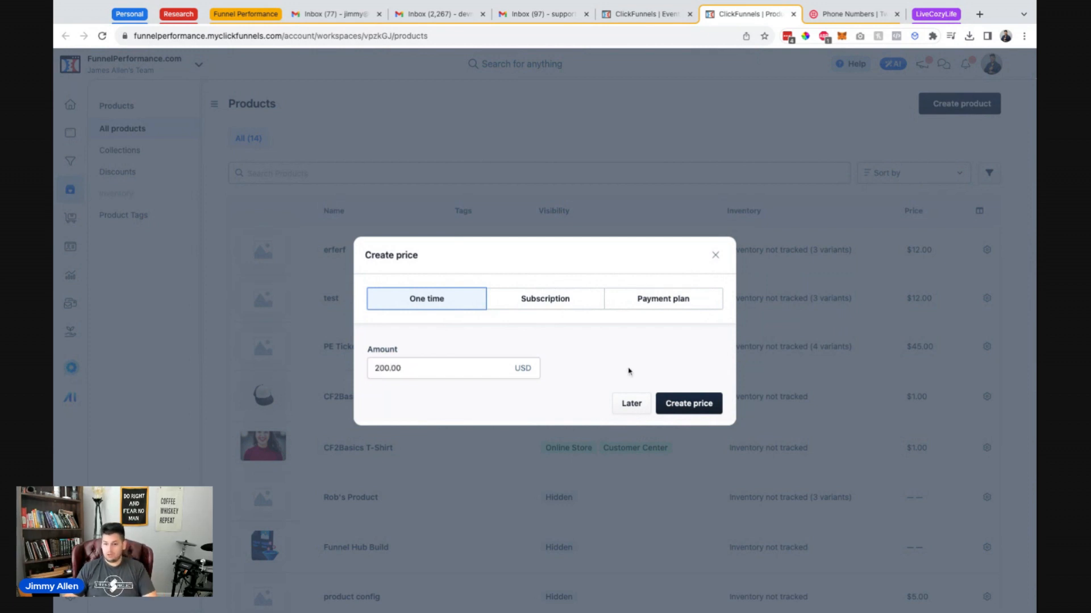
{"action": "left_click", "coordinate": [686, 404]}
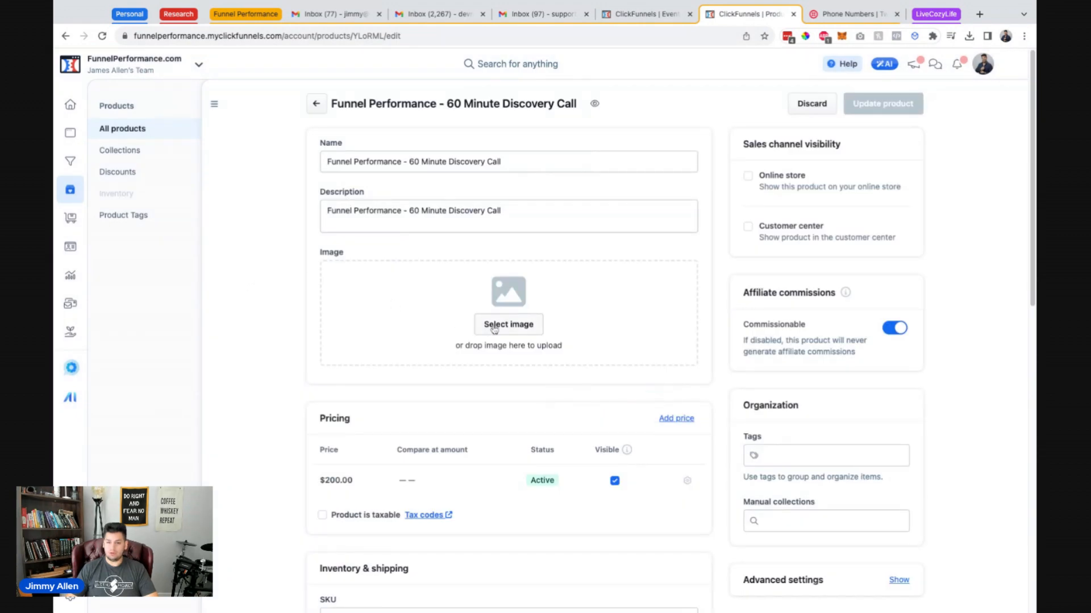
Step: Set the product's image to the man over a yellow splash on a dark background, from page 3 of the image gallery
{"action": "left_click", "coordinate": [488, 327]}
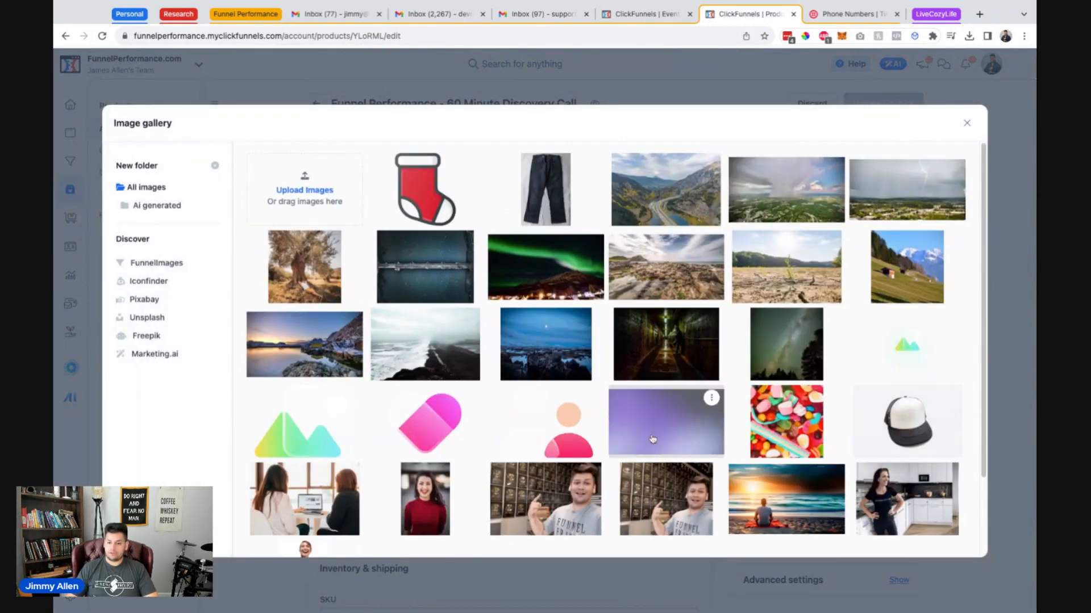
{"action": "scroll", "coordinate": [796, 477], "scroll_direction": "down", "scroll_amount": 2}
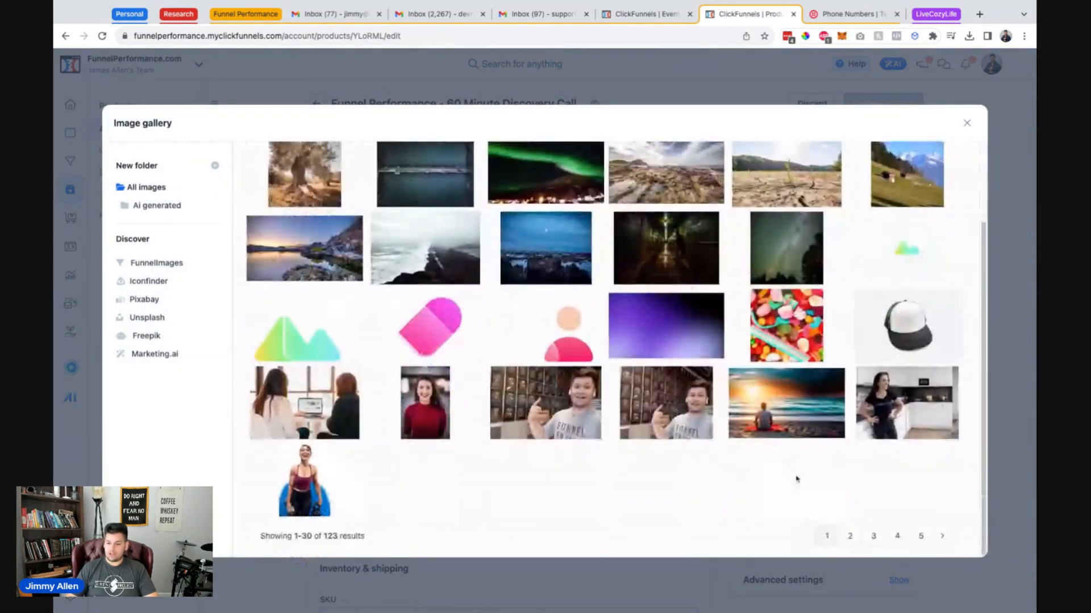
{"action": "left_click", "coordinate": [872, 535]}
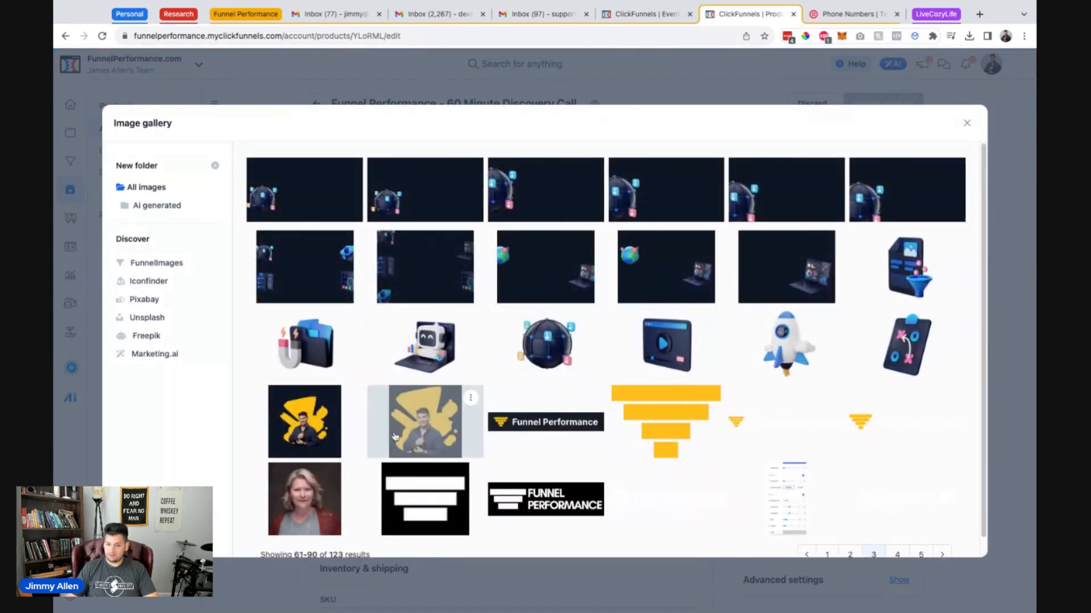
{"action": "left_click", "coordinate": [305, 435]}
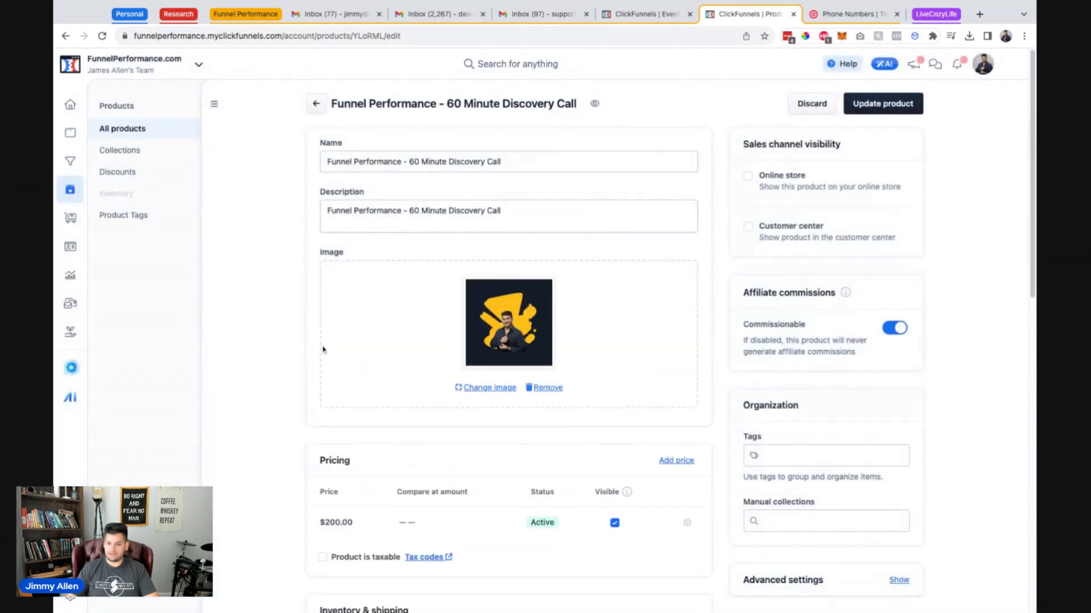
Step: Review the product's pricing, visibility, purchase action and variant settings, and save the updated product
{"action": "scroll", "coordinate": [299, 358], "scroll_direction": "down", "scroll_amount": 4}
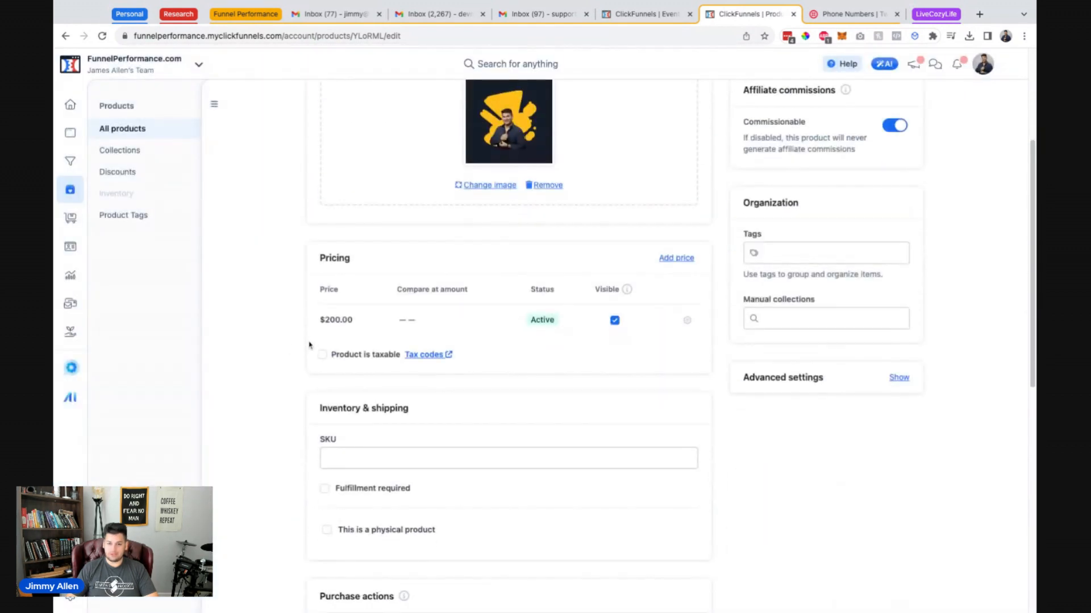
{"action": "scroll", "coordinate": [735, 365], "scroll_direction": "up", "scroll_amount": 4}
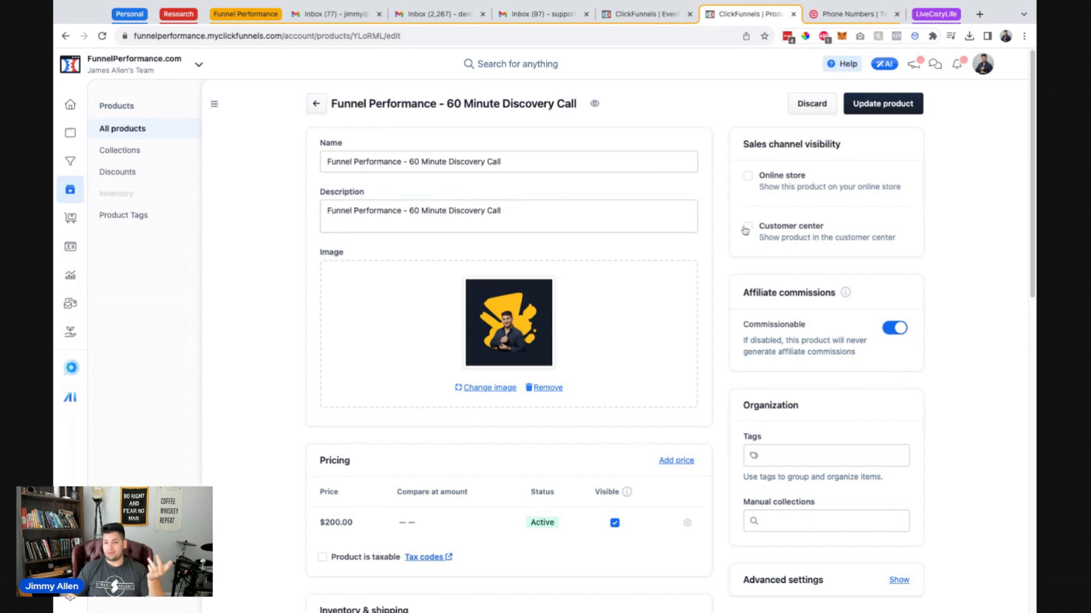
{"action": "scroll", "coordinate": [750, 230], "scroll_direction": "down", "scroll_amount": 2}
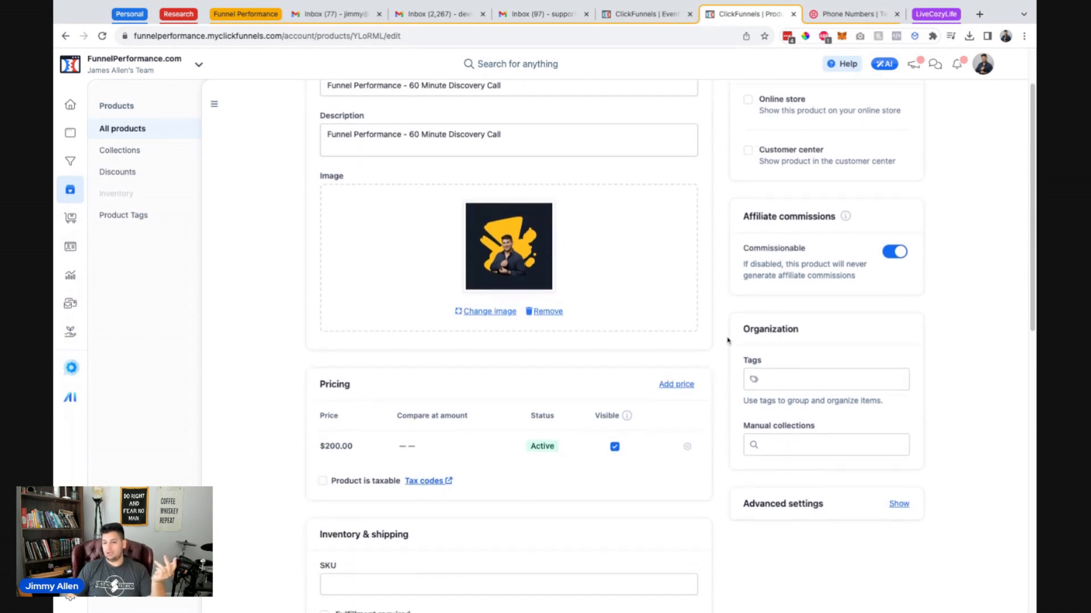
{"action": "scroll", "coordinate": [739, 256], "scroll_direction": "up", "scroll_amount": 2}
{"action": "scroll", "coordinate": [358, 362], "scroll_direction": "down", "scroll_amount": 10}
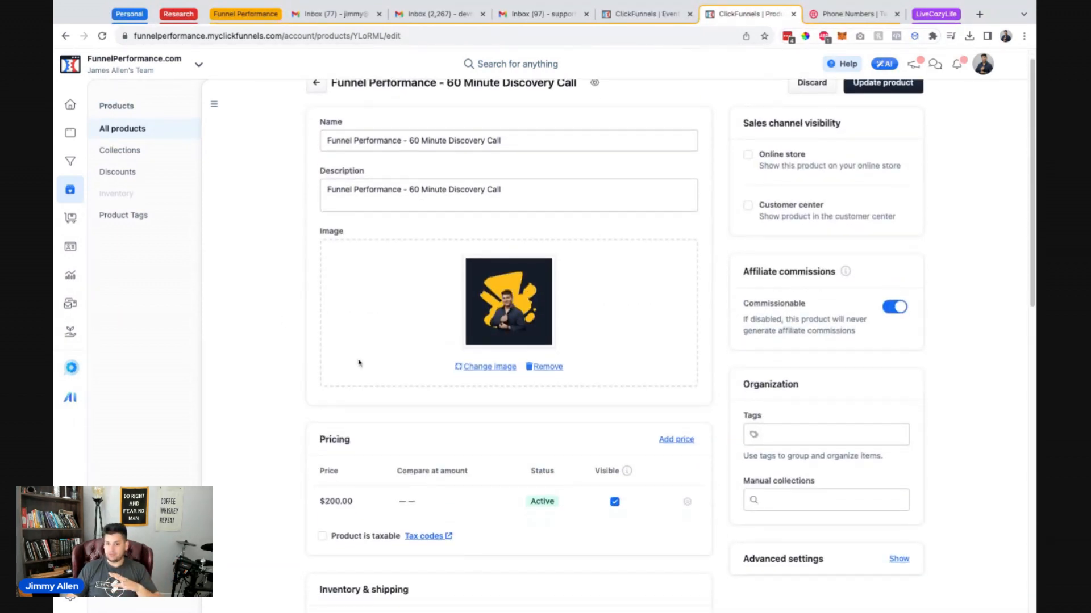
{"action": "scroll", "coordinate": [276, 376], "scroll_direction": "down", "scroll_amount": 3}
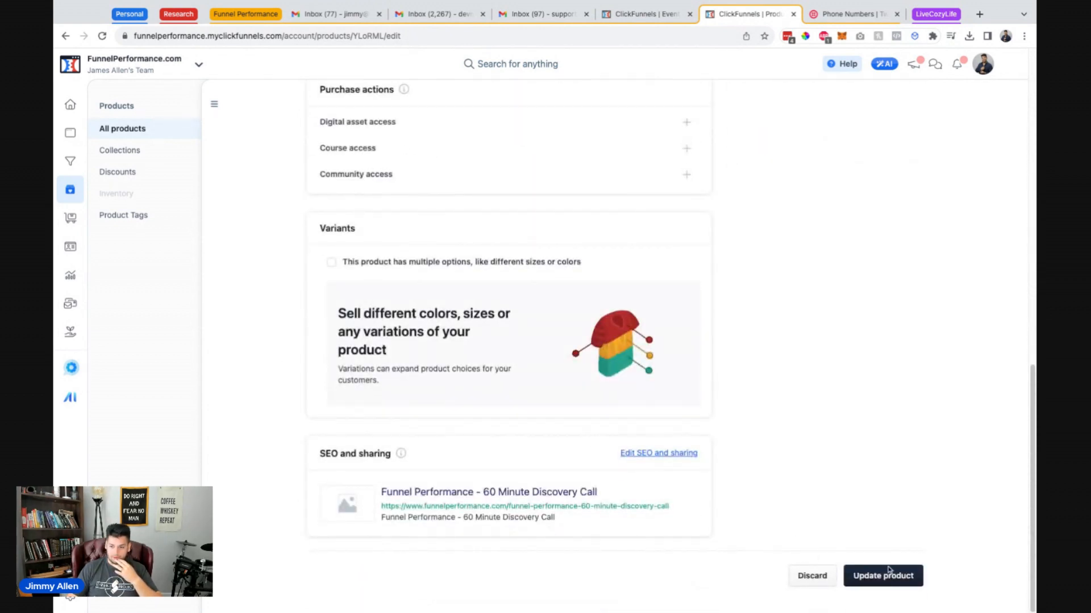
{"action": "scroll", "coordinate": [815, 368], "scroll_direction": "up", "scroll_amount": 2}
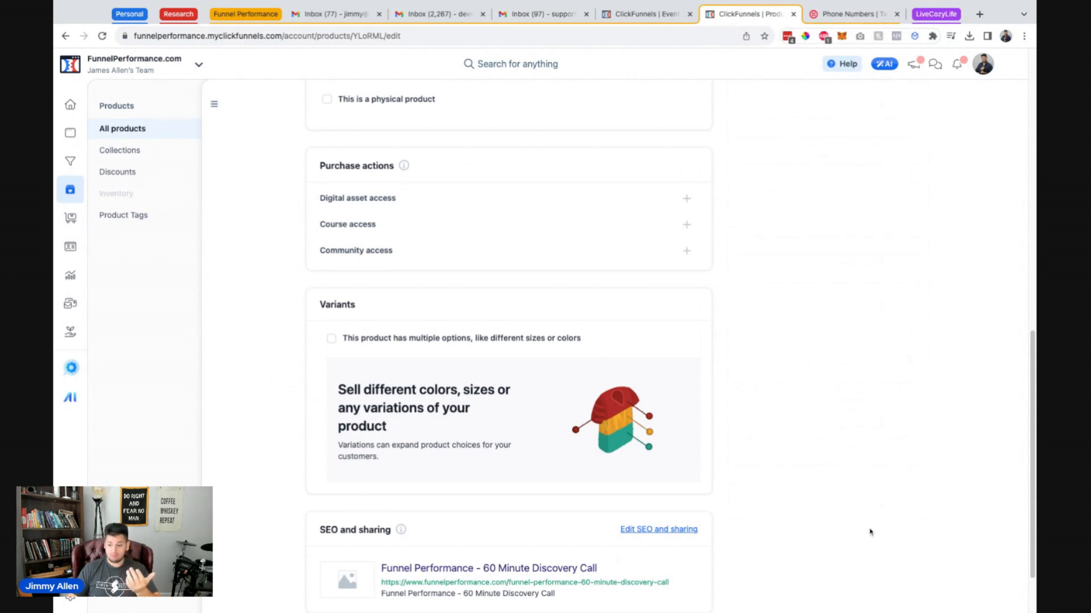
{"action": "scroll", "coordinate": [870, 532], "scroll_direction": "down", "scroll_amount": 2}
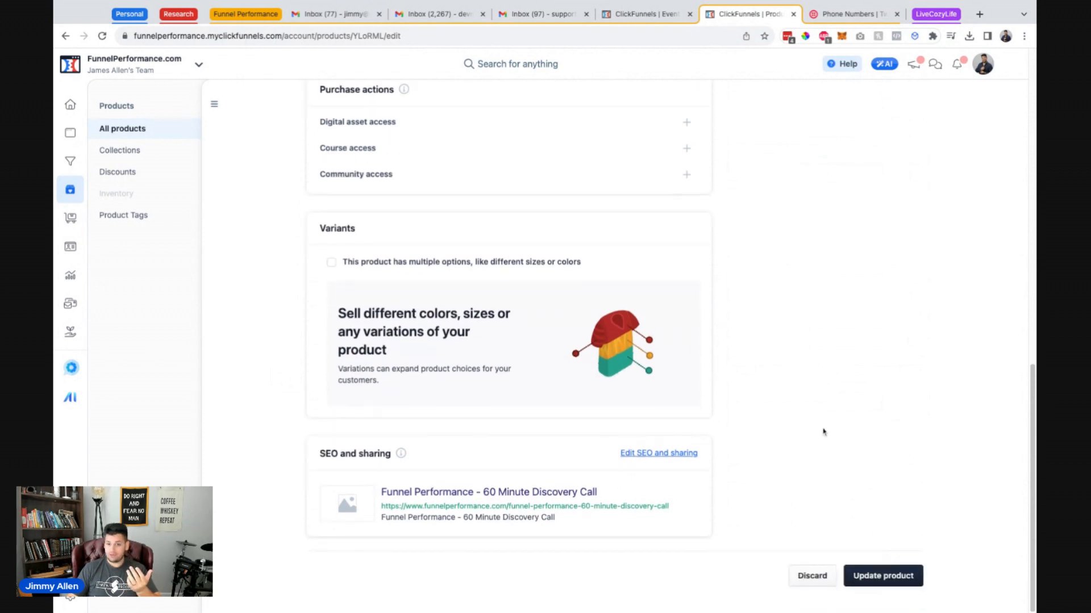
{"action": "scroll", "coordinate": [824, 431], "scroll_direction": "up", "scroll_amount": 3}
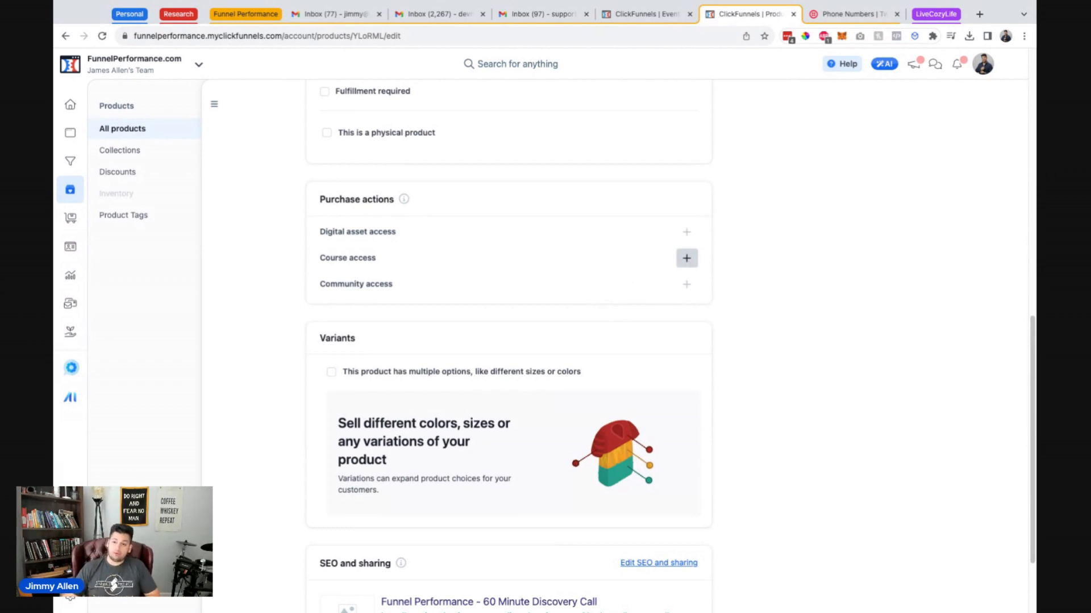
{"action": "scroll", "coordinate": [784, 512], "scroll_direction": "down", "scroll_amount": 3}
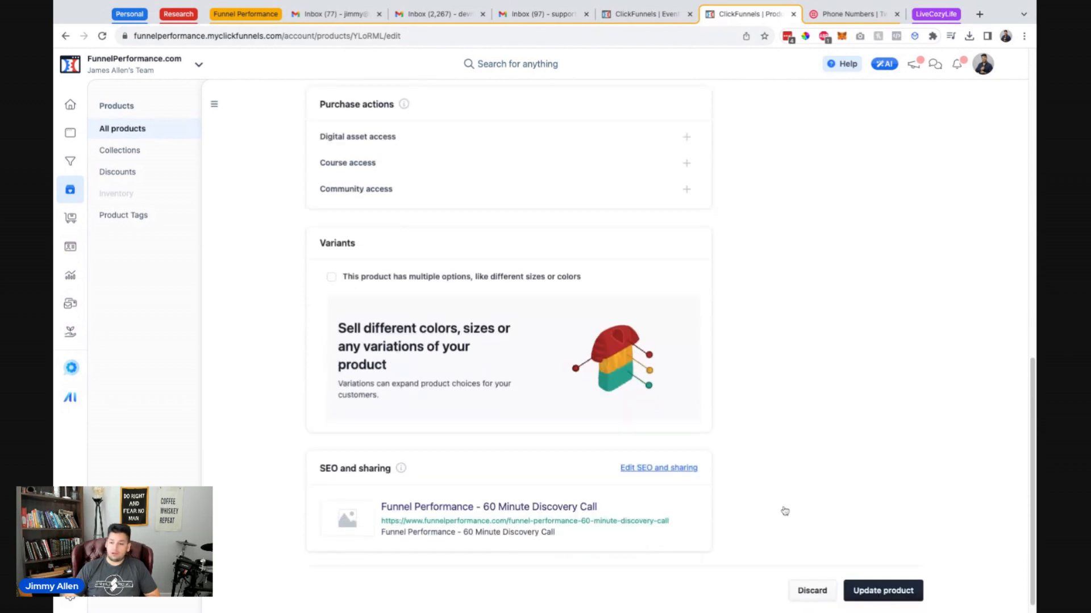
{"action": "left_click", "coordinate": [882, 576]}
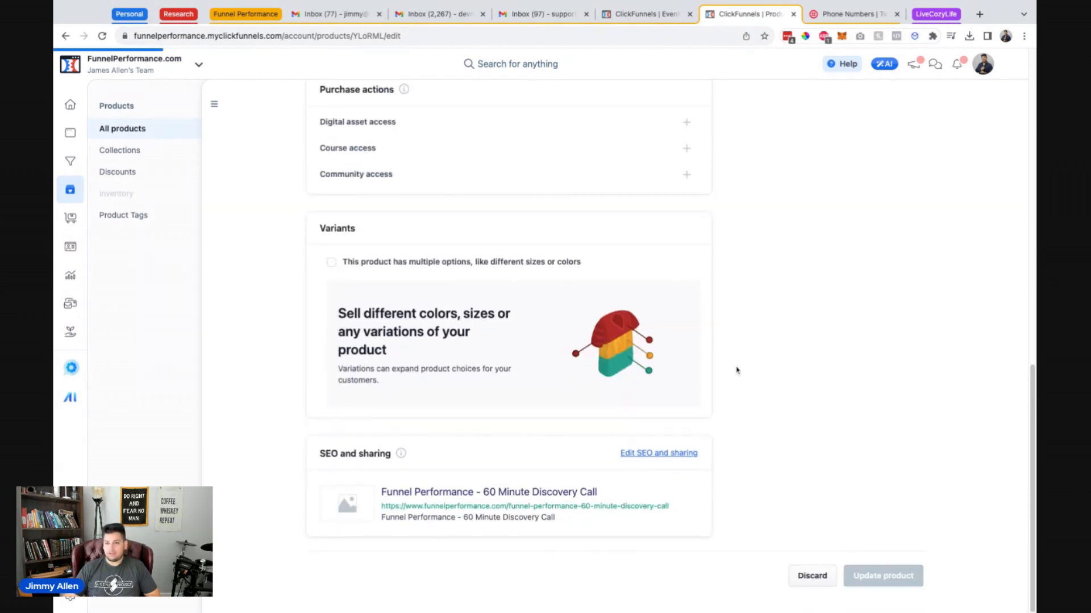
Step: Try adding CF2Basics Course access as a purchase action of the product, and leave without saving it
{"action": "scroll", "coordinate": [722, 375], "scroll_direction": "down", "scroll_amount": 10}
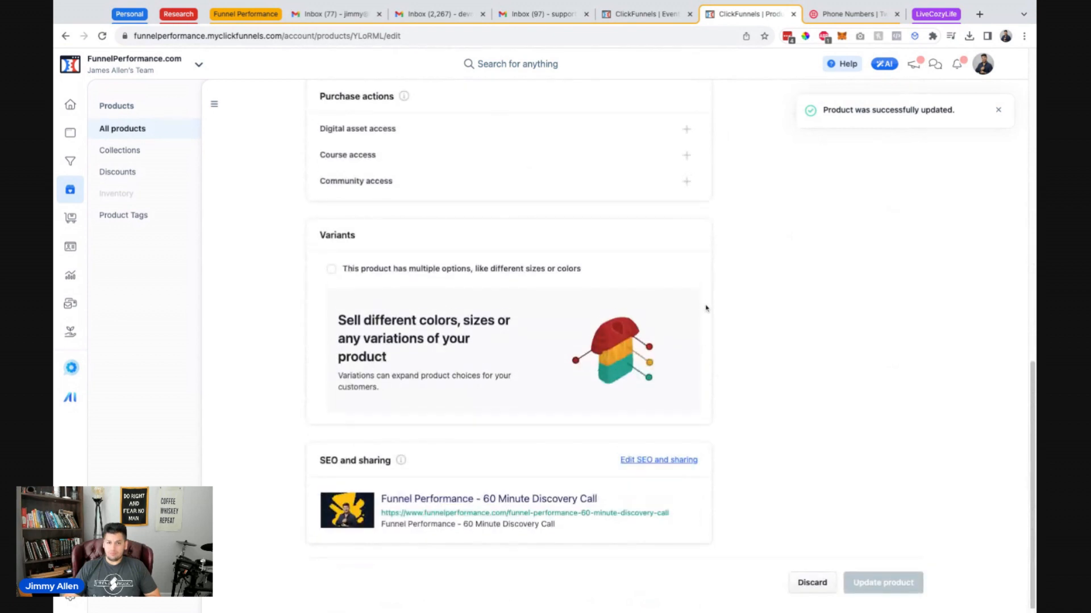
{"action": "scroll", "coordinate": [706, 309], "scroll_direction": "up", "scroll_amount": 2}
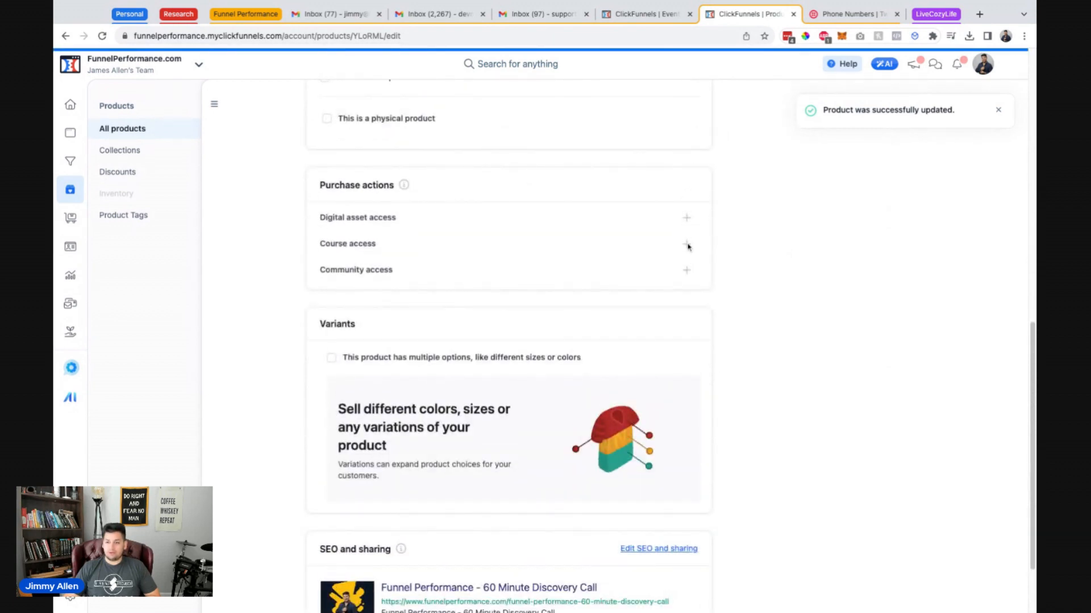
{"action": "left_click", "coordinate": [687, 245]}
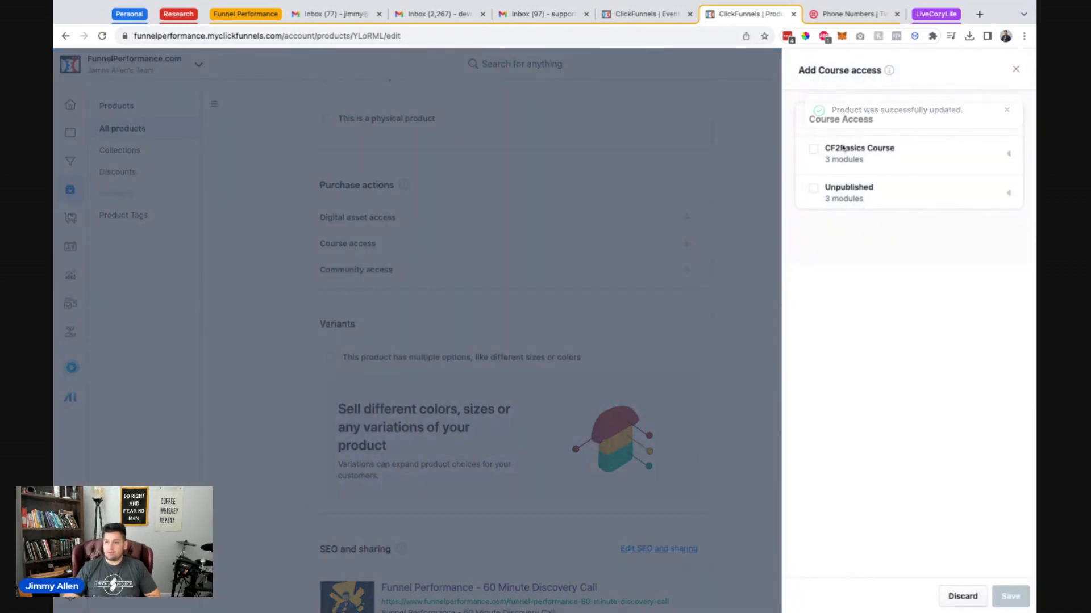
{"action": "left_click", "coordinate": [814, 149]}
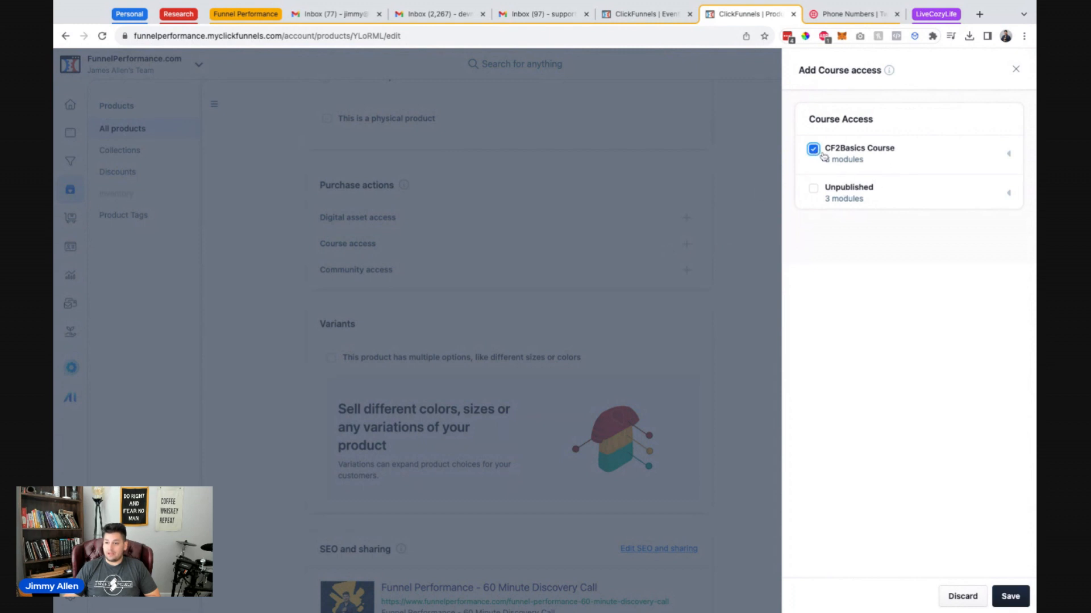
{"action": "left_click", "coordinate": [821, 155]}
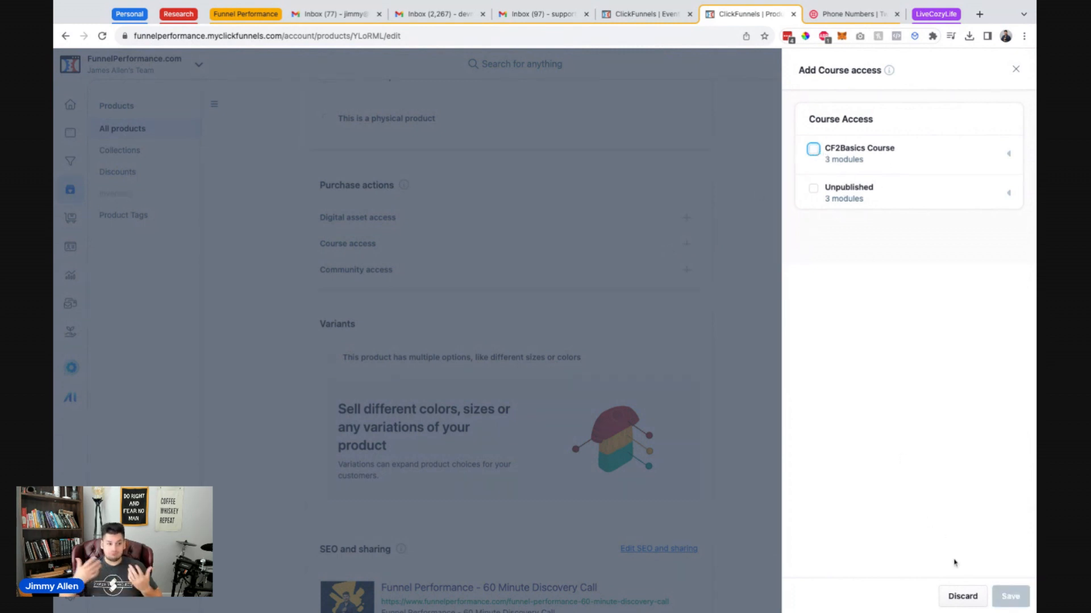
{"action": "left_click", "coordinate": [729, 272]}
{"action": "scroll", "coordinate": [732, 220], "scroll_direction": "up", "scroll_amount": 5}
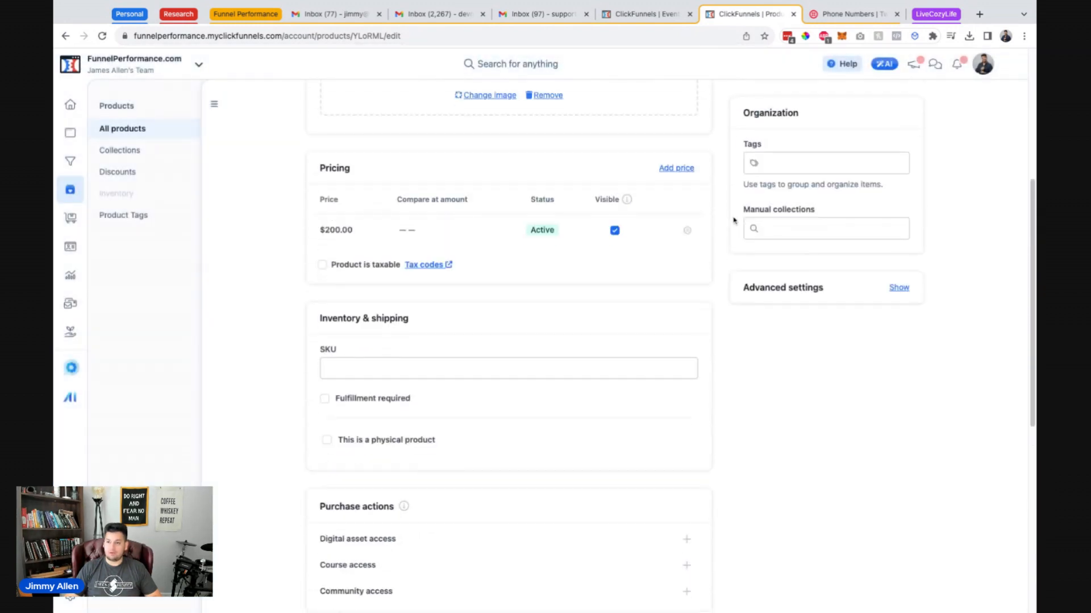
{"action": "scroll", "coordinate": [733, 221], "scroll_direction": "up", "scroll_amount": 5}
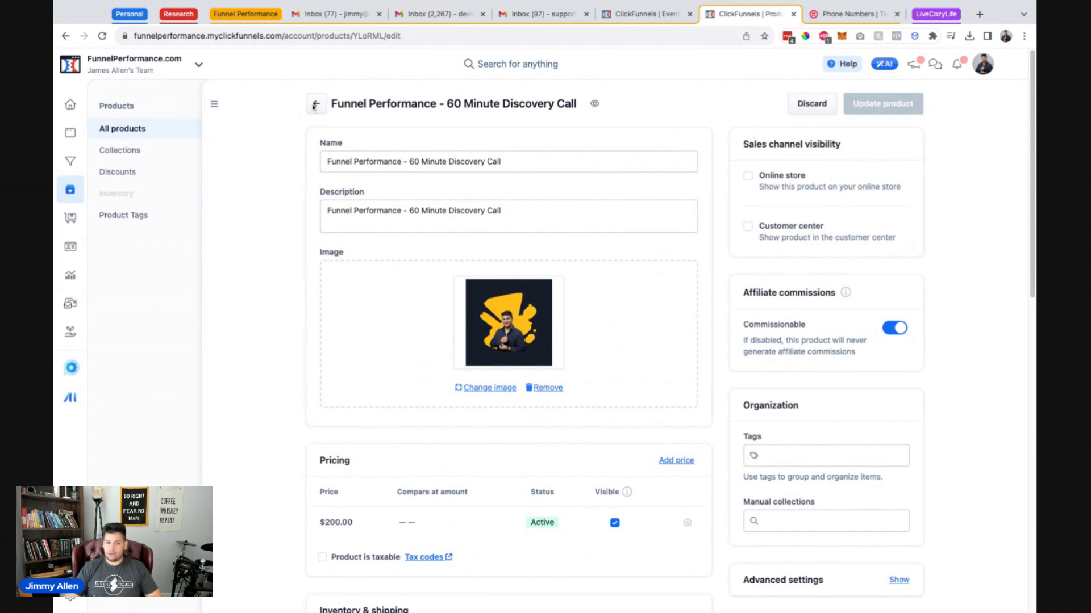
Step: Look for the new product in the paid event form's required-product list, and create the event type without choosing a product
{"action": "left_click", "coordinate": [643, 16]}
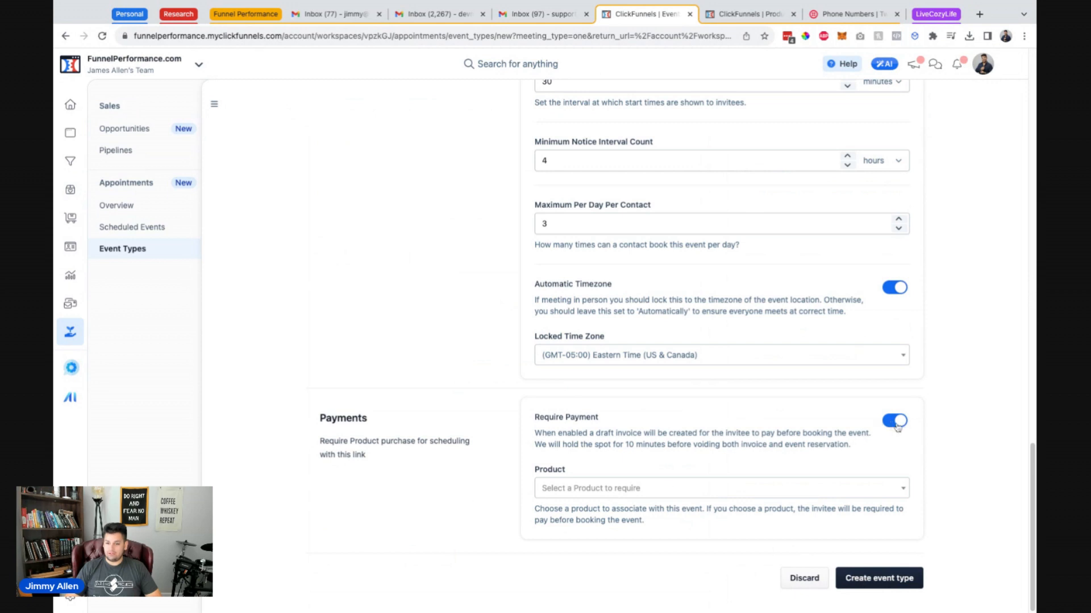
{"action": "left_click", "coordinate": [662, 488]}
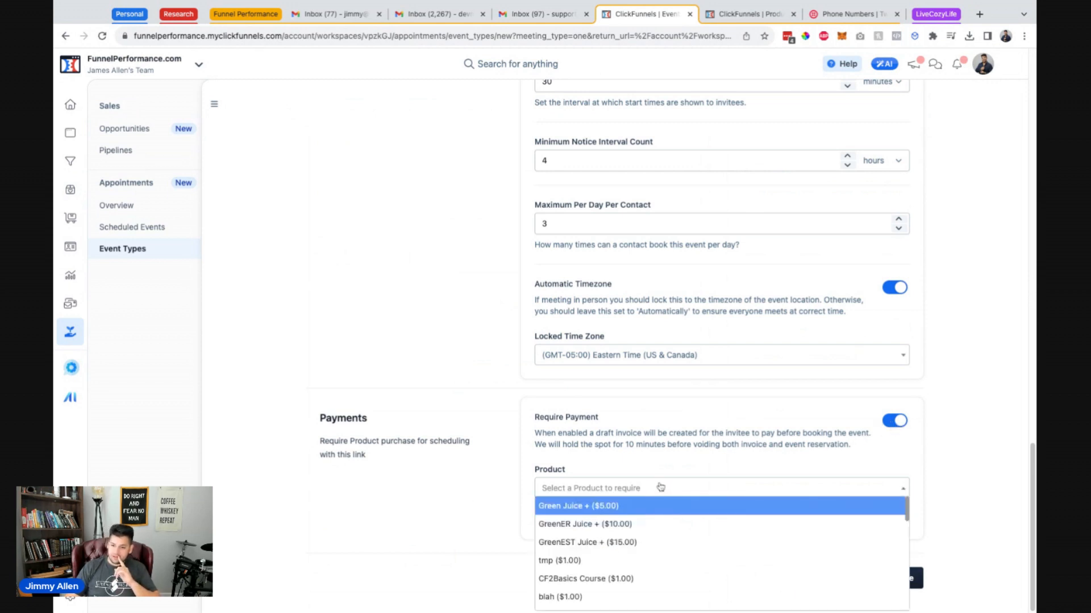
{"action": "scroll", "coordinate": [601, 541], "scroll_direction": "down", "scroll_amount": 10}
{"action": "scroll", "coordinate": [601, 542], "scroll_direction": "up", "scroll_amount": 15}
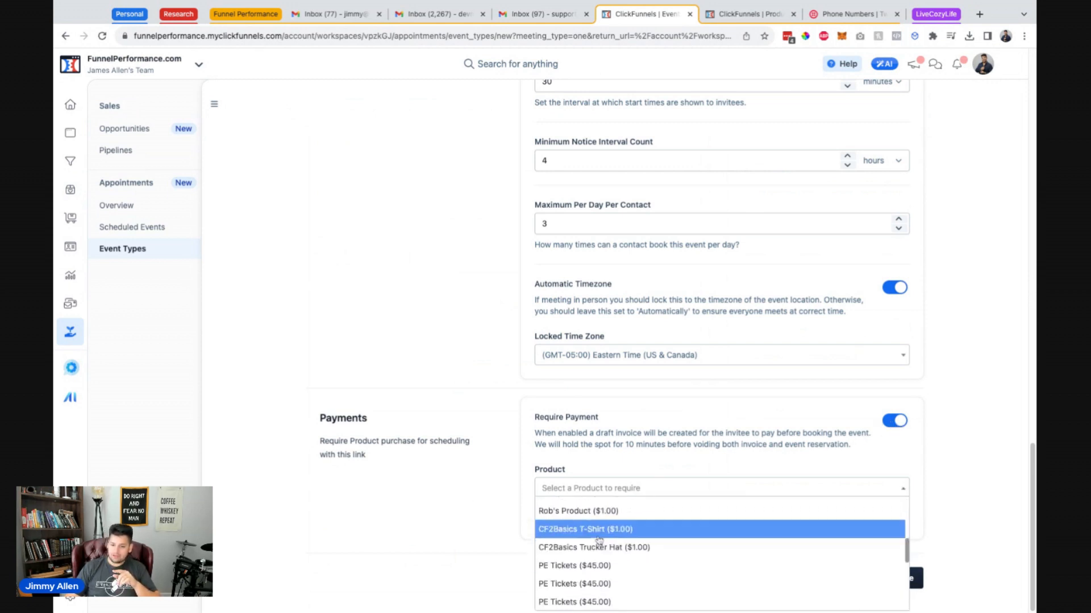
{"action": "left_click", "coordinate": [509, 495]}
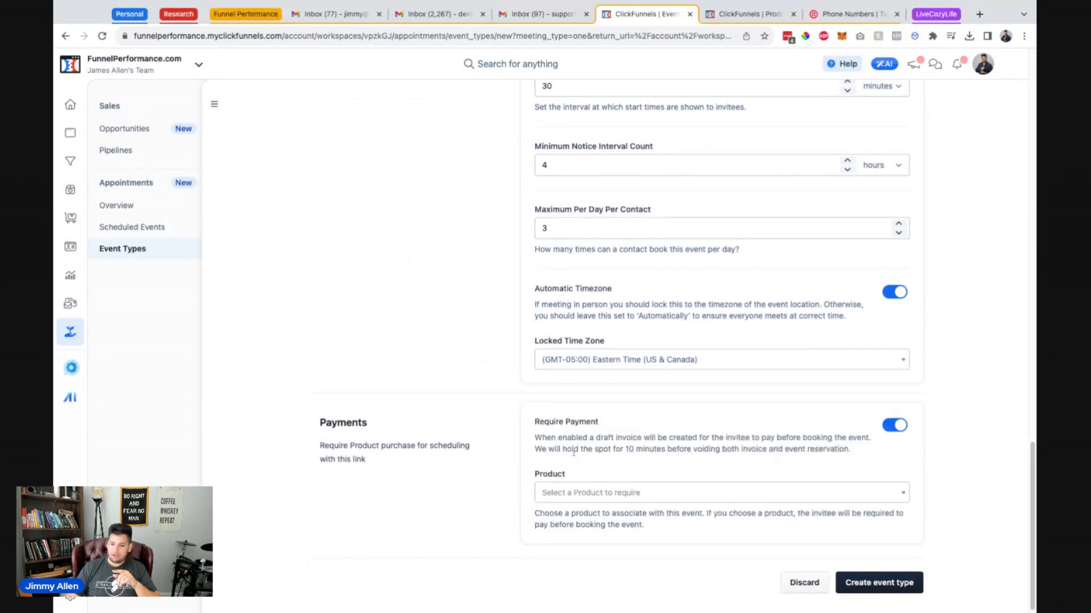
{"action": "left_click", "coordinate": [880, 582]}
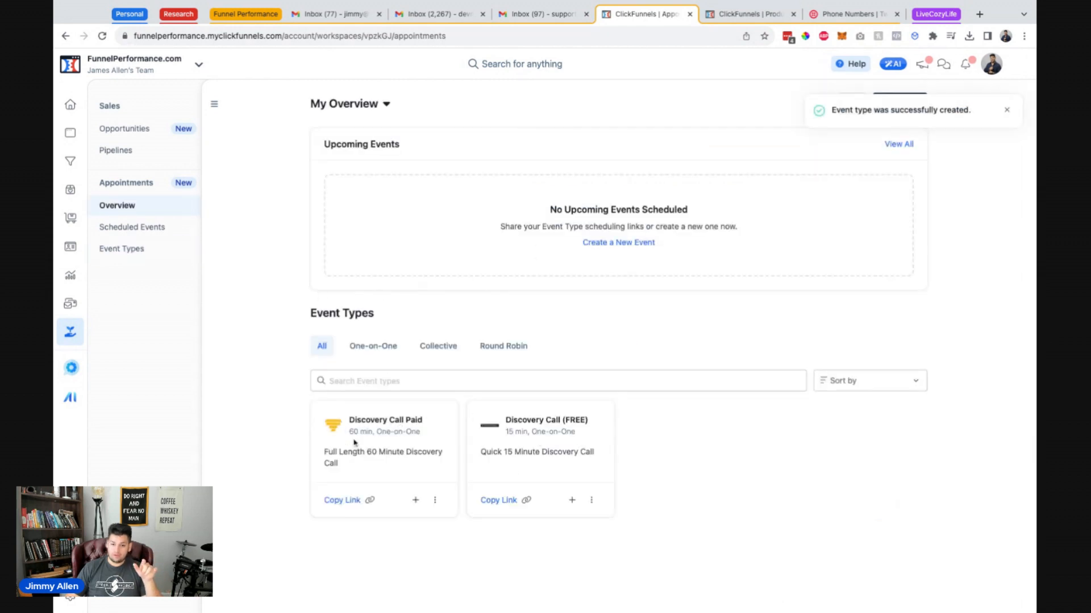
Step: Edit the Discovery Call Paid event type to require payment with the product "Funnel Performance - 60 Minute Discovery Call ($200.00)" and save it
{"action": "left_click", "coordinate": [434, 499]}
{"action": "left_click", "coordinate": [402, 526]}
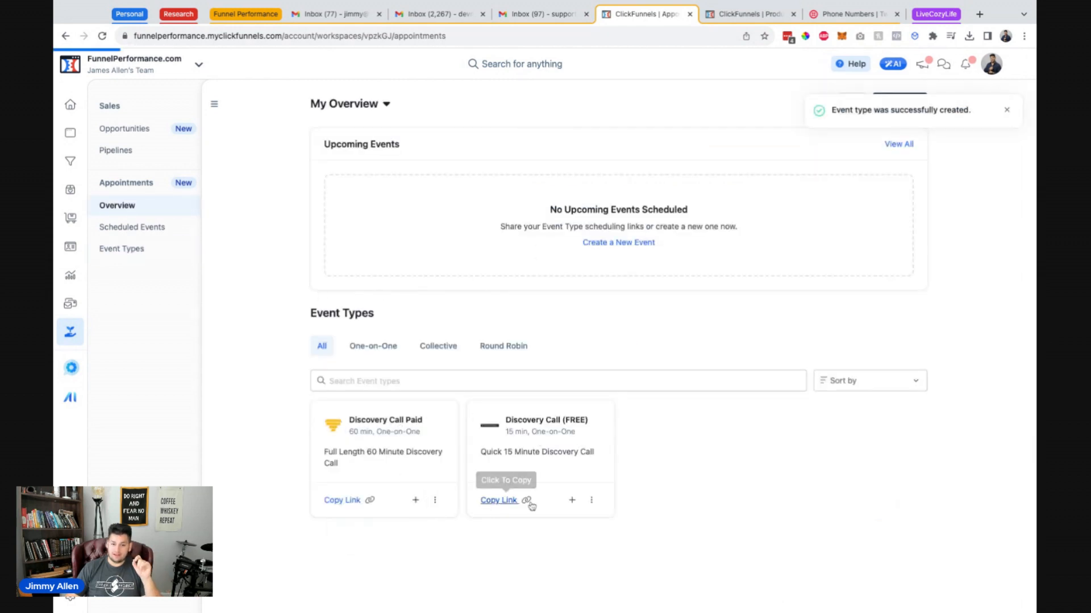
{"action": "scroll", "coordinate": [705, 459], "scroll_direction": "down", "scroll_amount": 15}
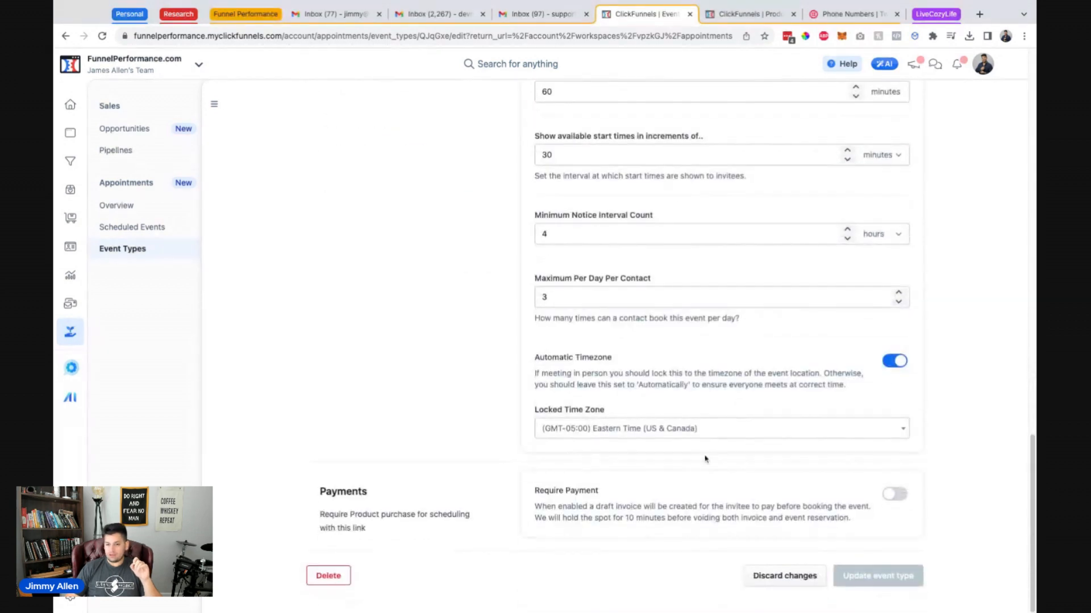
{"action": "left_click", "coordinate": [895, 493]}
{"action": "scroll", "coordinate": [710, 488], "scroll_direction": "down", "scroll_amount": 2}
{"action": "left_click", "coordinate": [571, 486]}
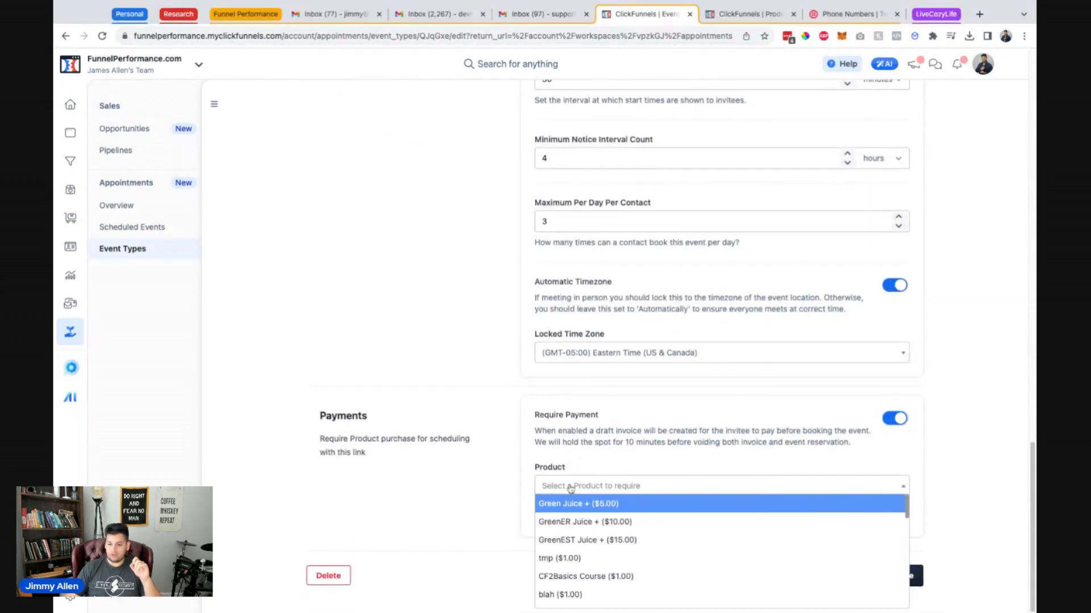
{"action": "scroll", "coordinate": [627, 559], "scroll_direction": "down", "scroll_amount": 10}
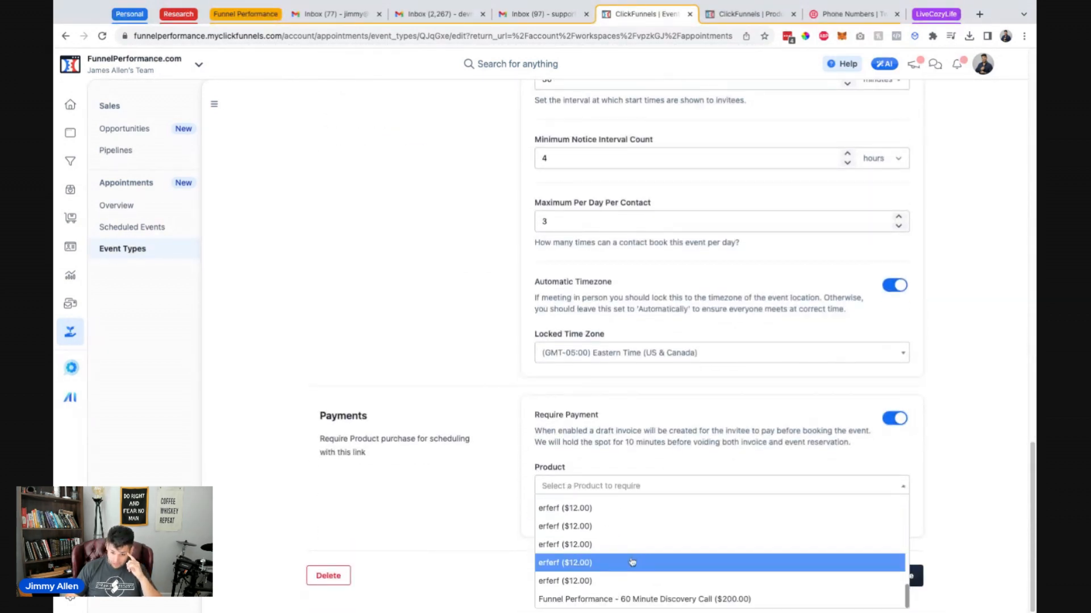
{"action": "left_click", "coordinate": [632, 599]}
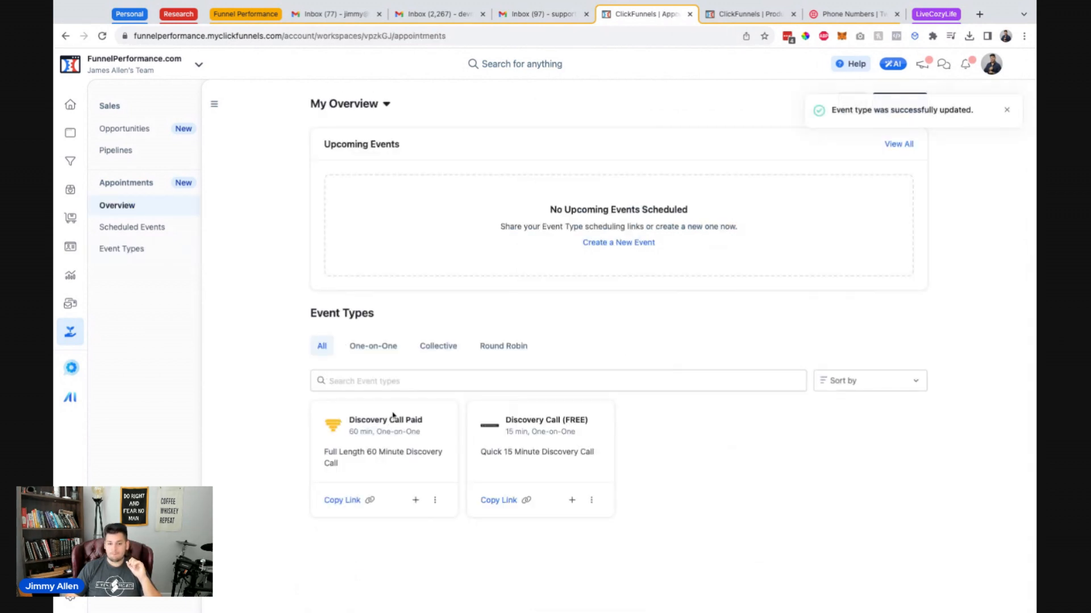
Step: Open the Discovery Call Paid scheduling link in a new browser tab and view its time zone choices, keeping New York
{"action": "left_click", "coordinate": [342, 500]}
{"action": "key", "text": "ctrl+t"}
{"action": "key", "text": "ctrl+v"}
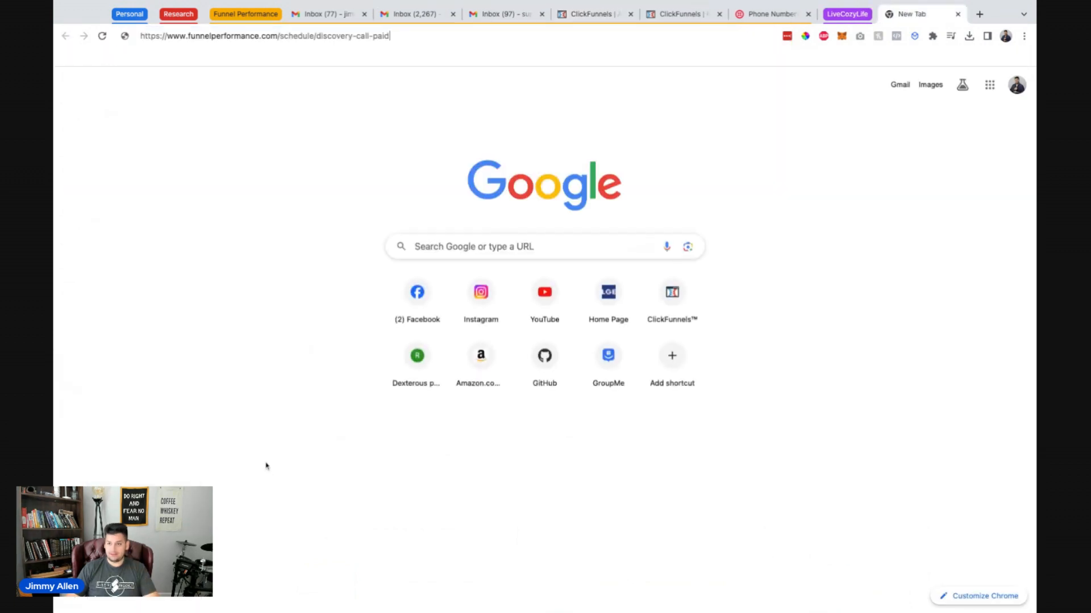
{"action": "key", "text": "Return"}
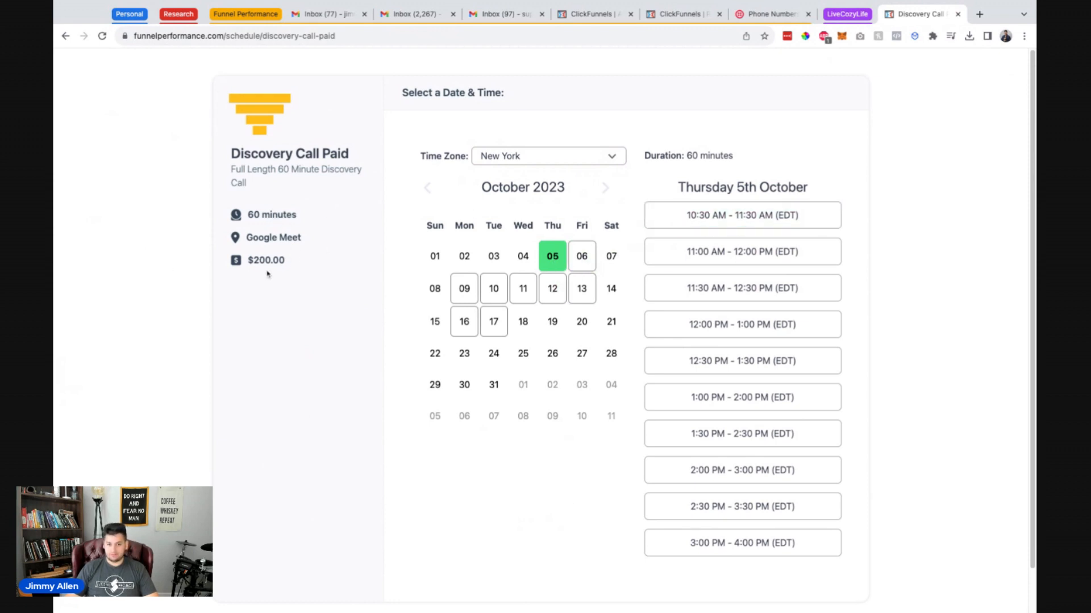
{"action": "left_click", "coordinate": [573, 157]}
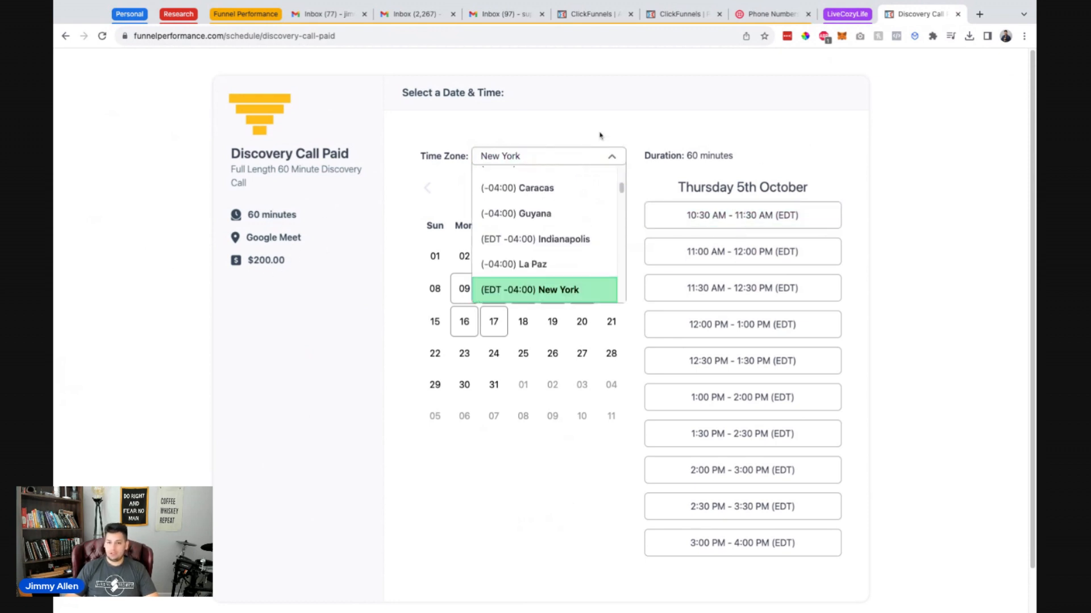
{"action": "left_click", "coordinate": [605, 121]}
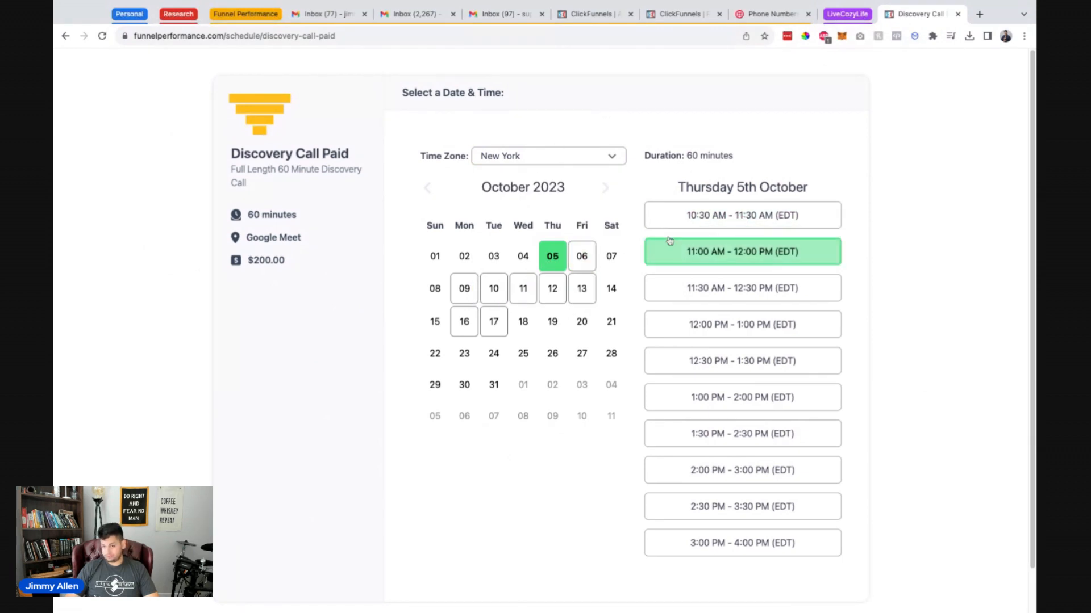
Step: Try to schedule the paid discovery call for October 5, 11:00 AM - 12:00 PM, with the booker's name, email and phone number
{"action": "left_click", "coordinate": [746, 252]}
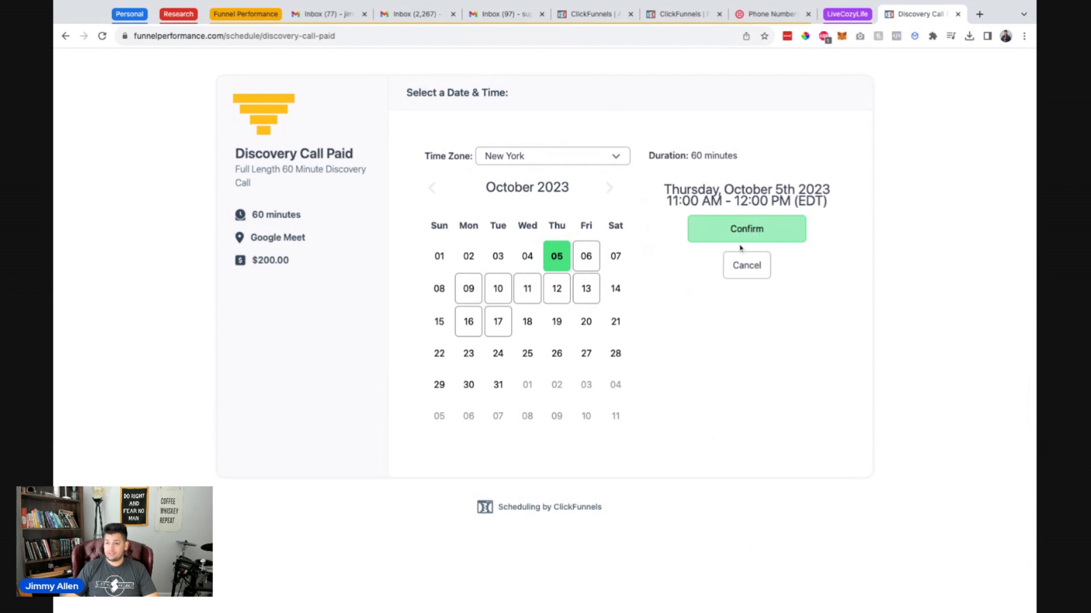
{"action": "left_click", "coordinate": [739, 236]}
{"action": "left_click", "coordinate": [559, 163]}
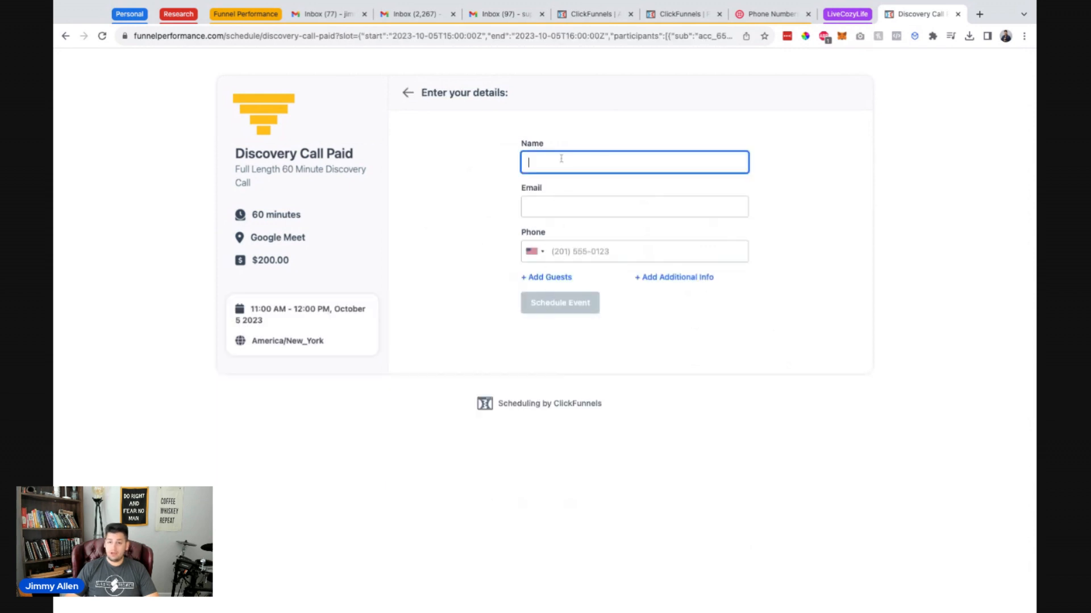
{"action": "left_click", "coordinate": [628, 203]}
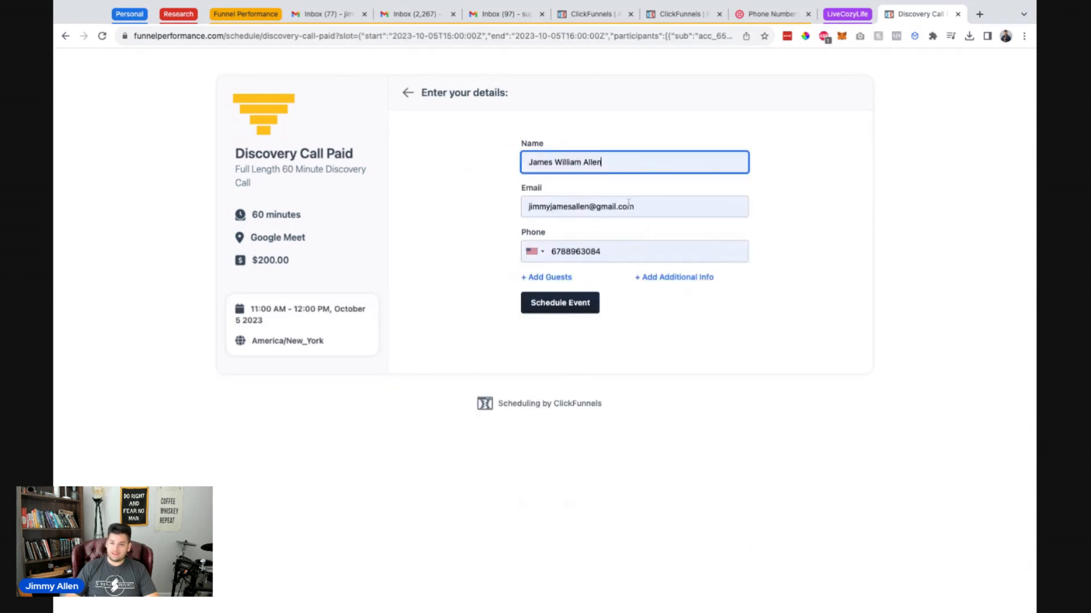
{"action": "left_click", "coordinate": [550, 302]}
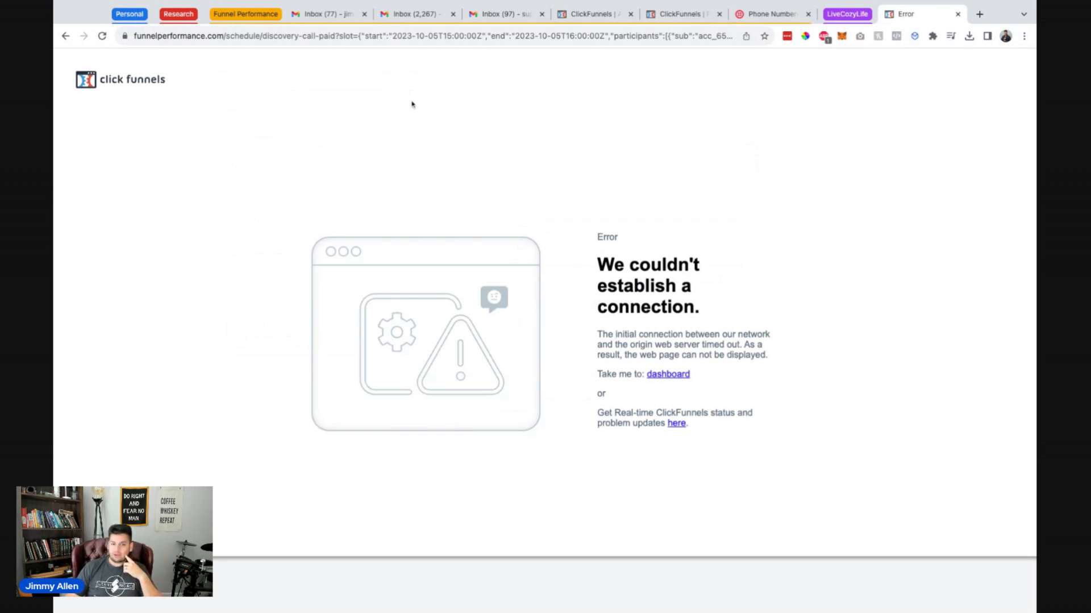
Step: Return to the paid call's booking page, choose October 5, 1:00 PM - 2:00 PM, and fill in the booker's name, email and phone
{"action": "left_click", "coordinate": [65, 35]}
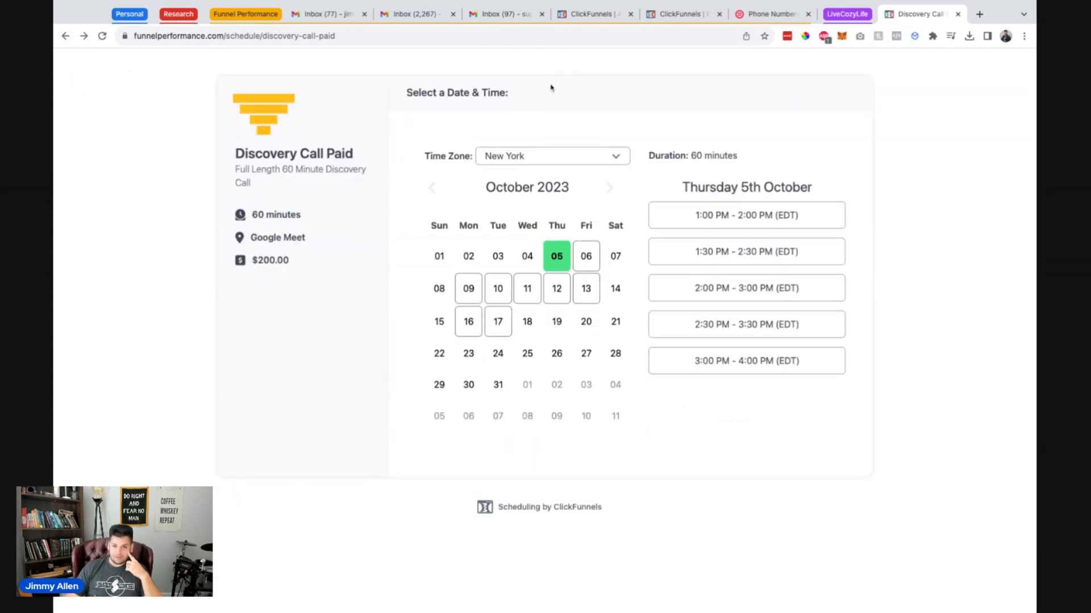
{"action": "left_click", "coordinate": [712, 220]}
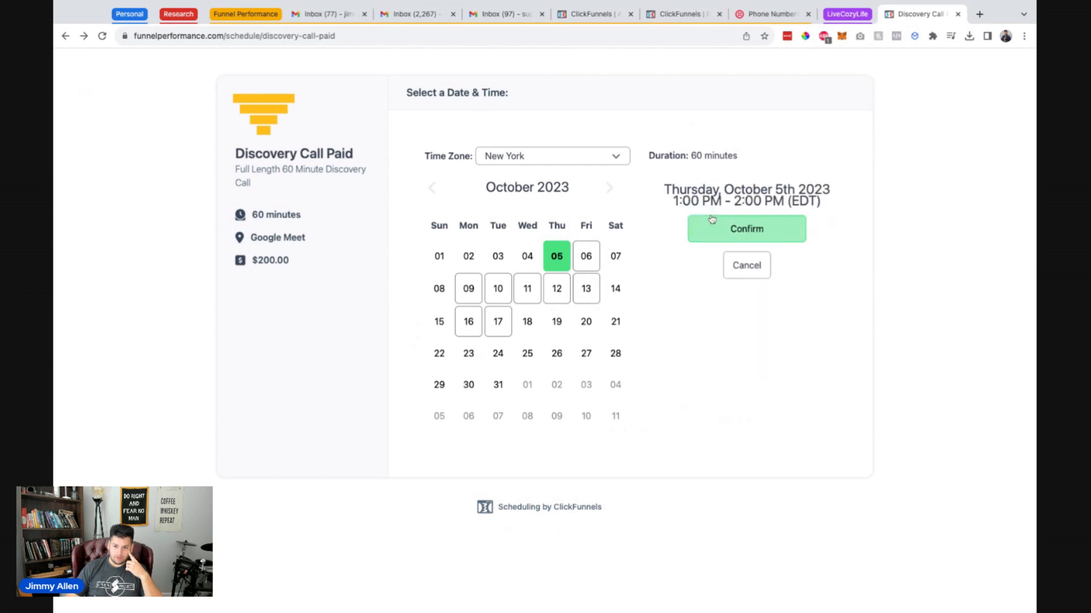
{"action": "left_click", "coordinate": [733, 227]}
{"action": "left_click", "coordinate": [562, 160]}
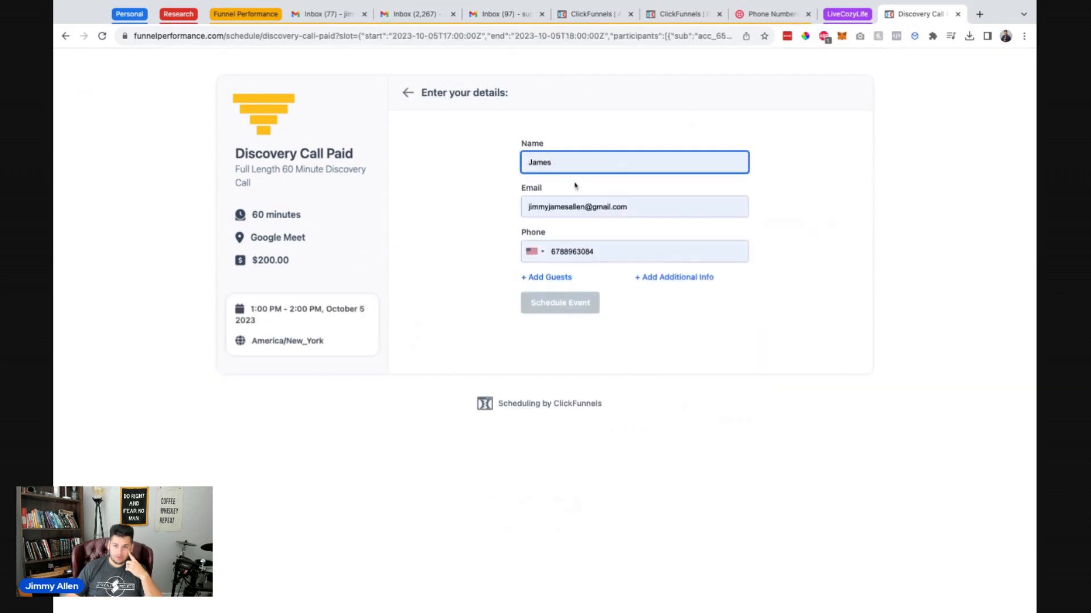
{"action": "left_click", "coordinate": [573, 249]}
{"action": "left_click", "coordinate": [550, 252]}
{"action": "left_click", "coordinate": [492, 283]}
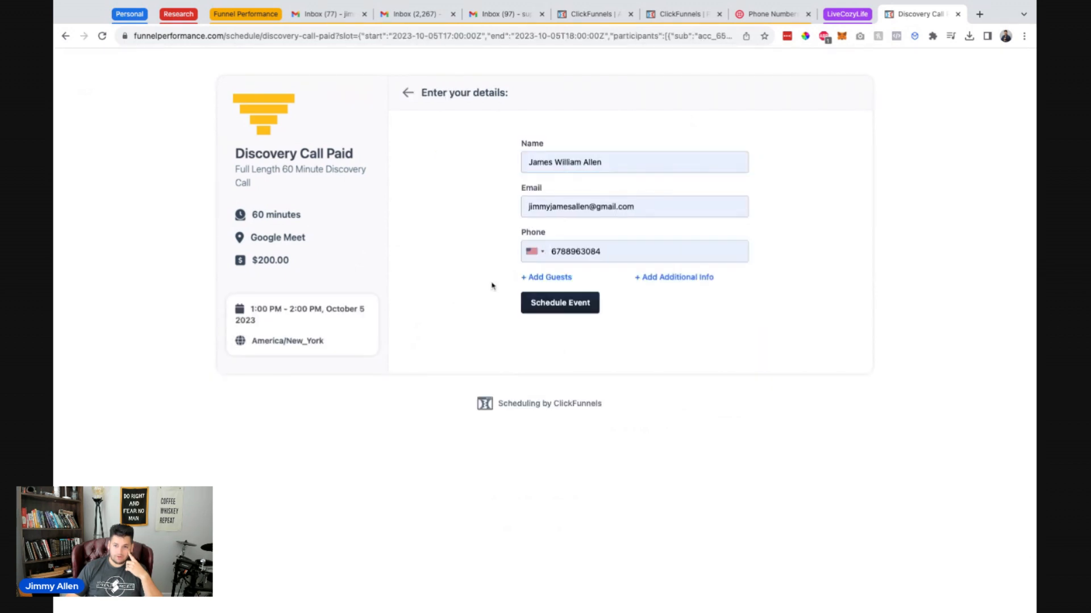
Step: Show the optional comments and guest emails fields, leave them empty, and try to schedule the event
{"action": "left_click", "coordinate": [651, 279]}
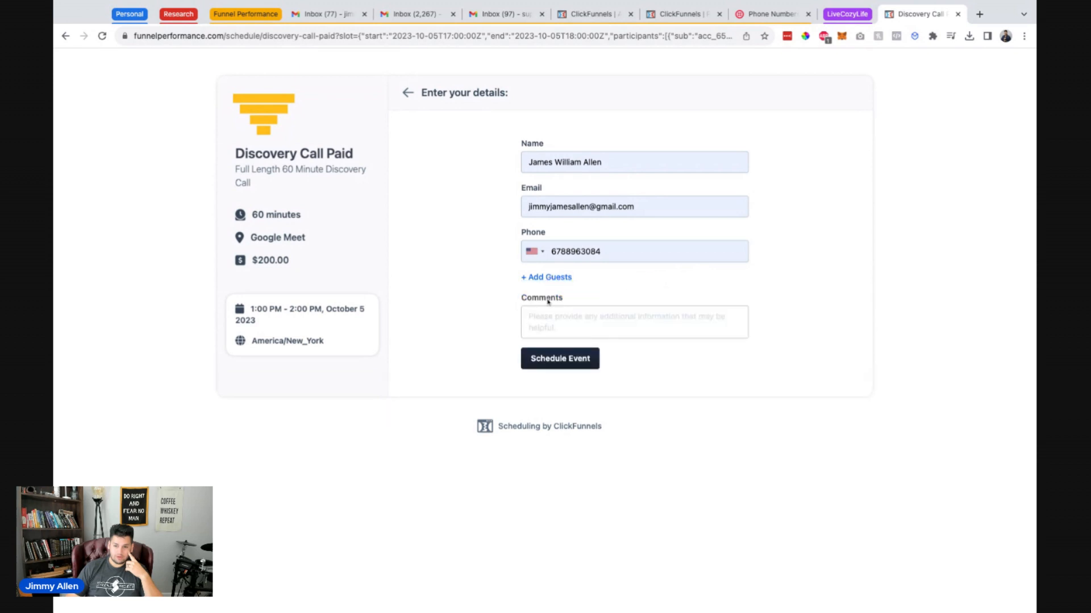
{"action": "left_click", "coordinate": [547, 278]}
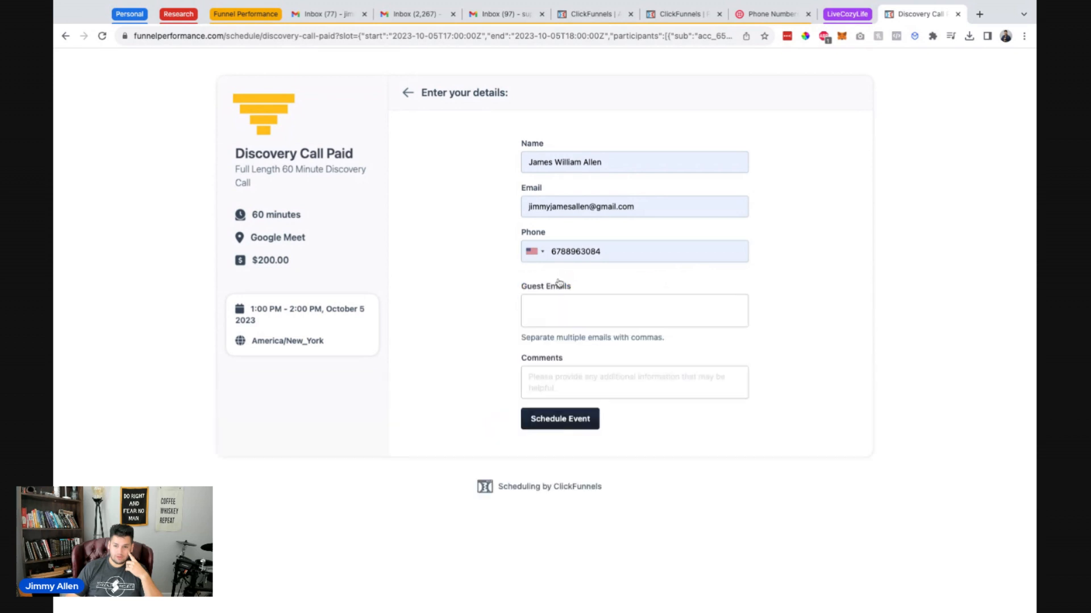
{"action": "left_click", "coordinate": [560, 419]}
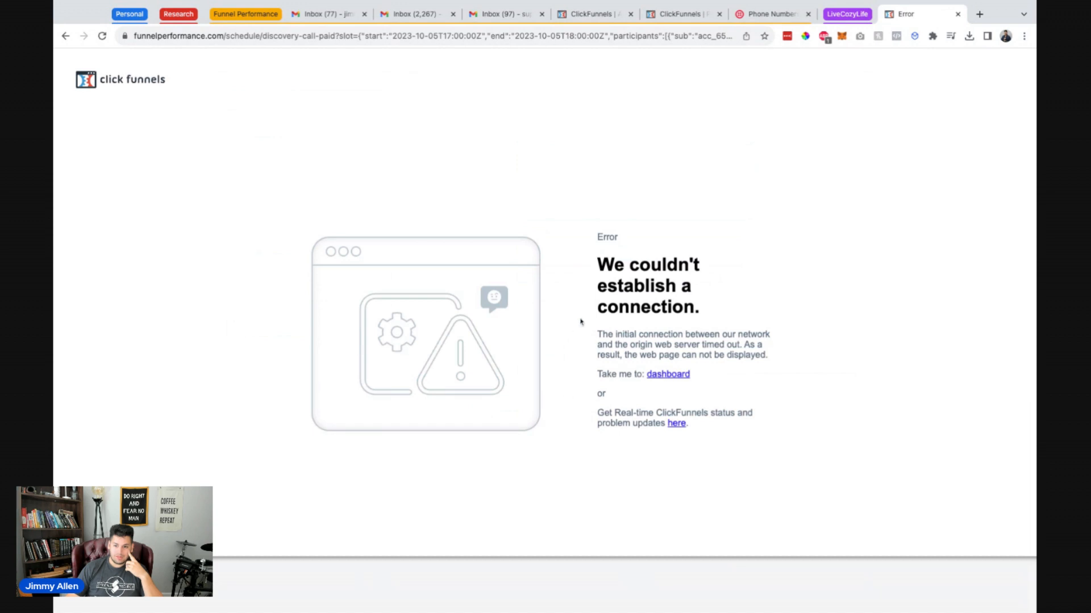
Step: Leave the product editor for the Appointments overview and close the browser tab used for the paid booking
{"action": "left_click", "coordinate": [668, 375]}
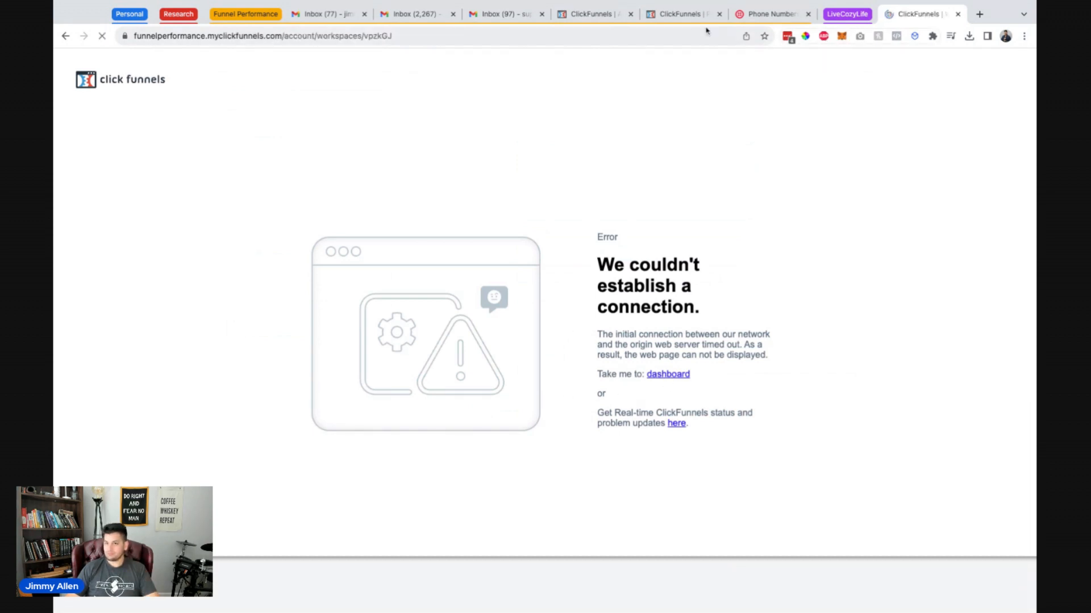
{"action": "left_click", "coordinate": [704, 16]}
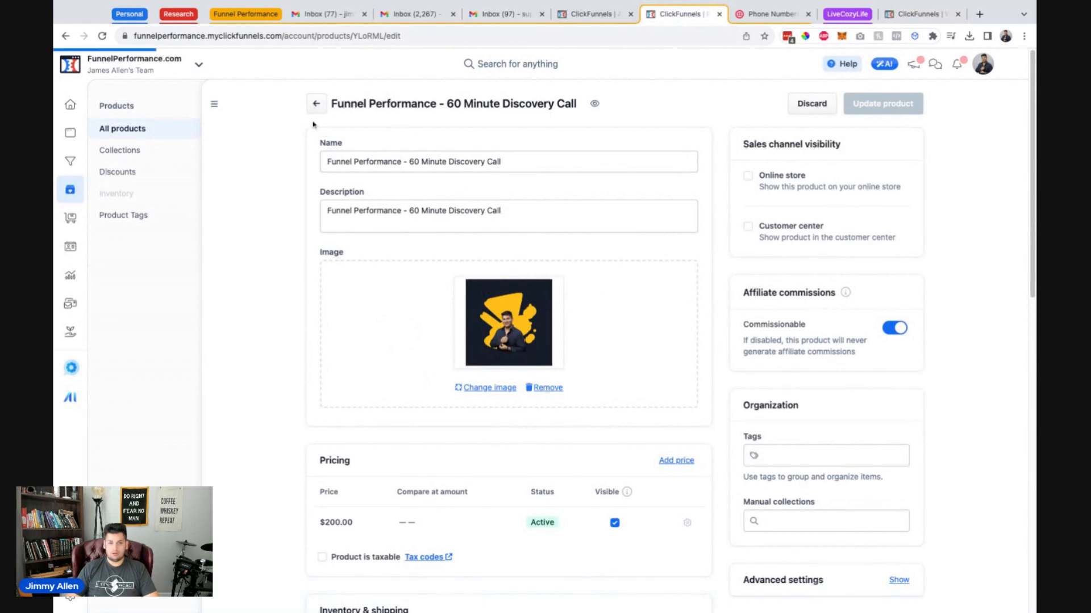
{"action": "left_click", "coordinate": [316, 104]}
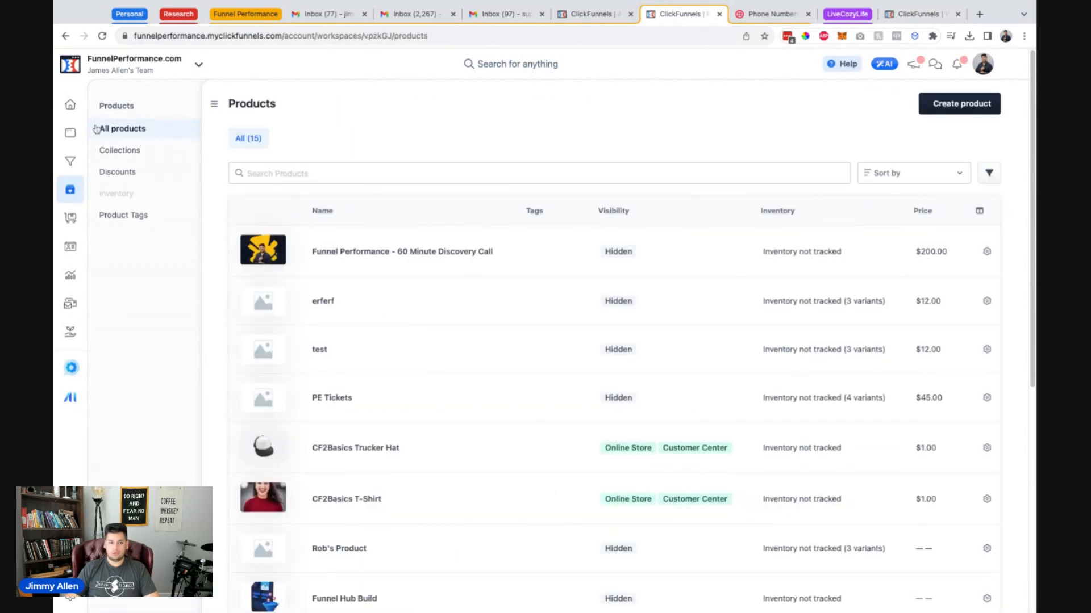
{"action": "left_click", "coordinate": [70, 331]}
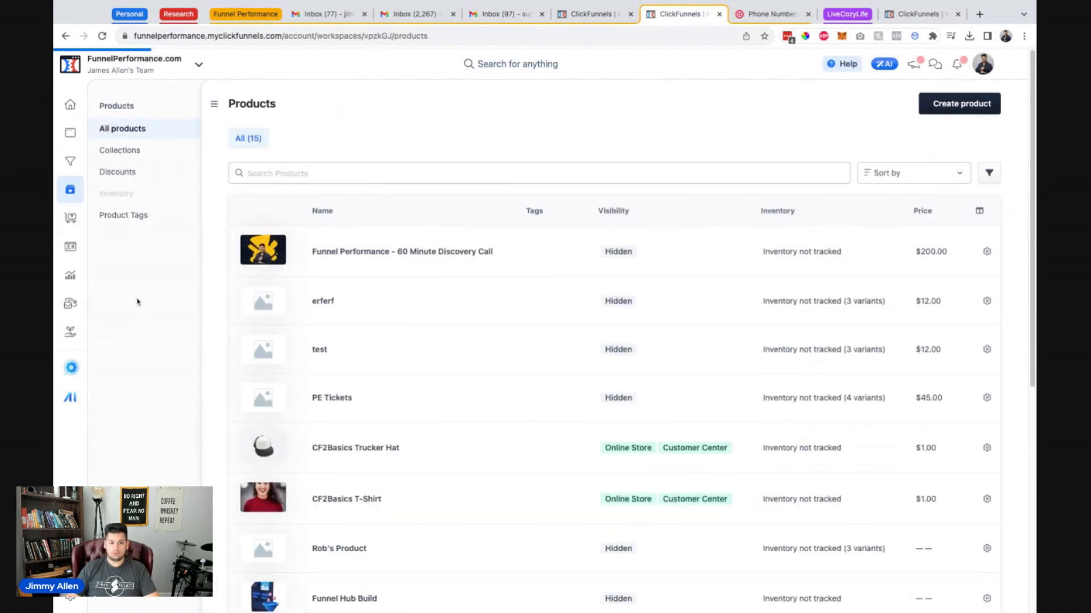
{"action": "left_click", "coordinate": [117, 205]}
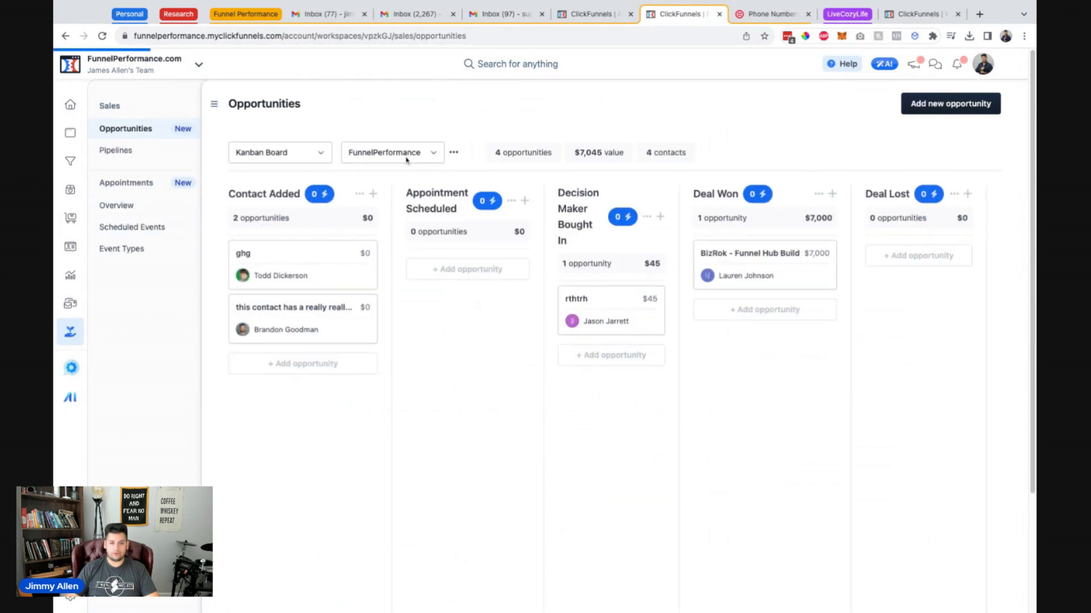
{"action": "left_click", "coordinate": [908, 15]}
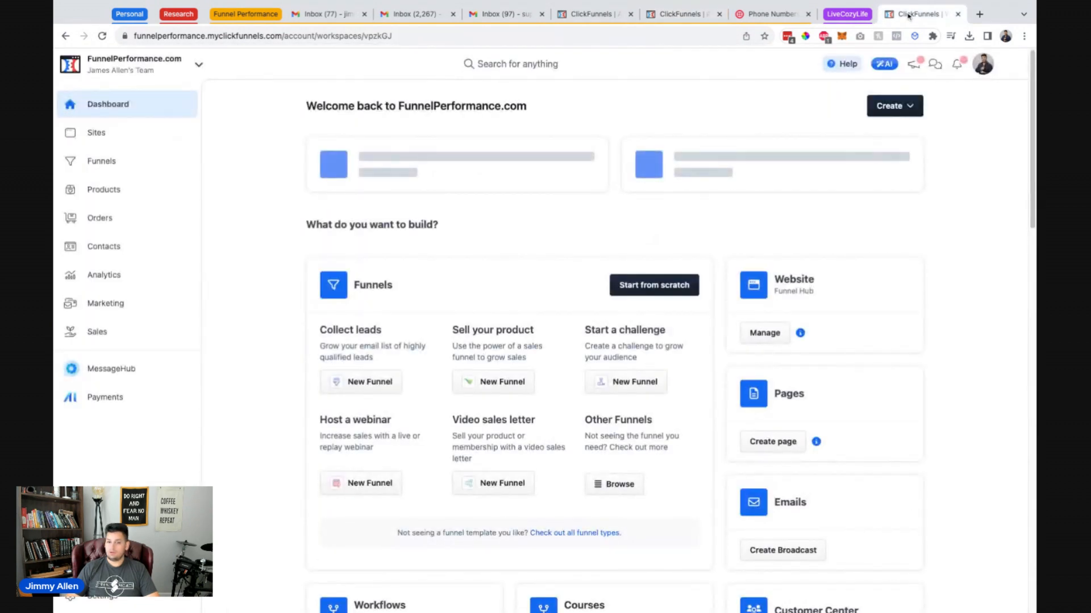
{"action": "key", "text": "super+w"}
{"action": "left_click", "coordinate": [742, 16]}
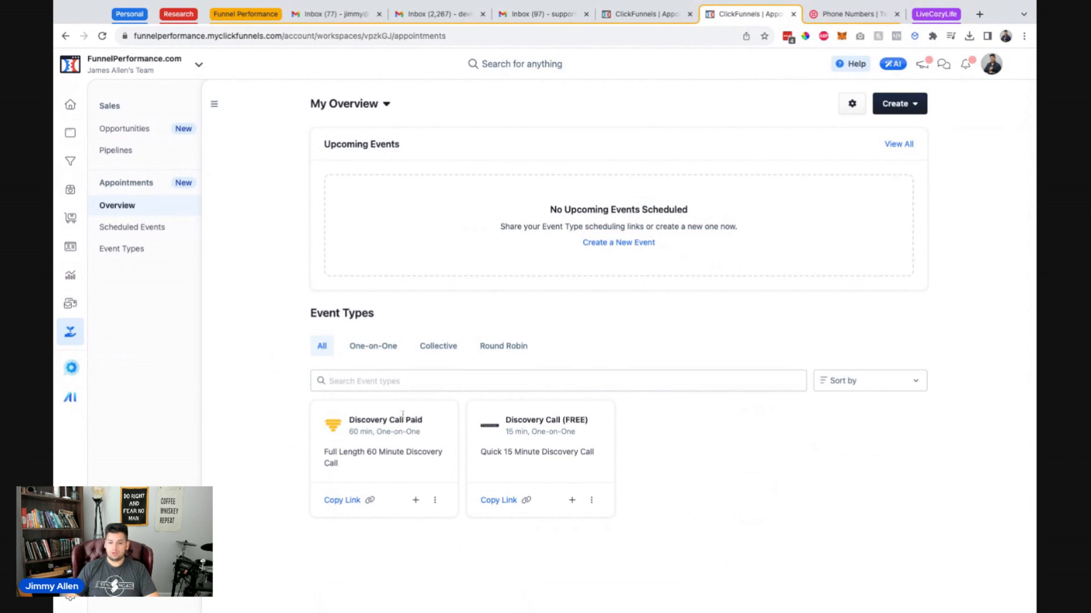
Step: Copy the Discovery Call (FREE) scheduling link and open it in a new browser tab
{"action": "left_click", "coordinate": [507, 500]}
{"action": "left_click", "coordinate": [508, 501]}
{"action": "key", "text": "ctrl+t"}
{"action": "type", "text": "https://www.funnelperformance.com/schedule/discovery-call-free"}
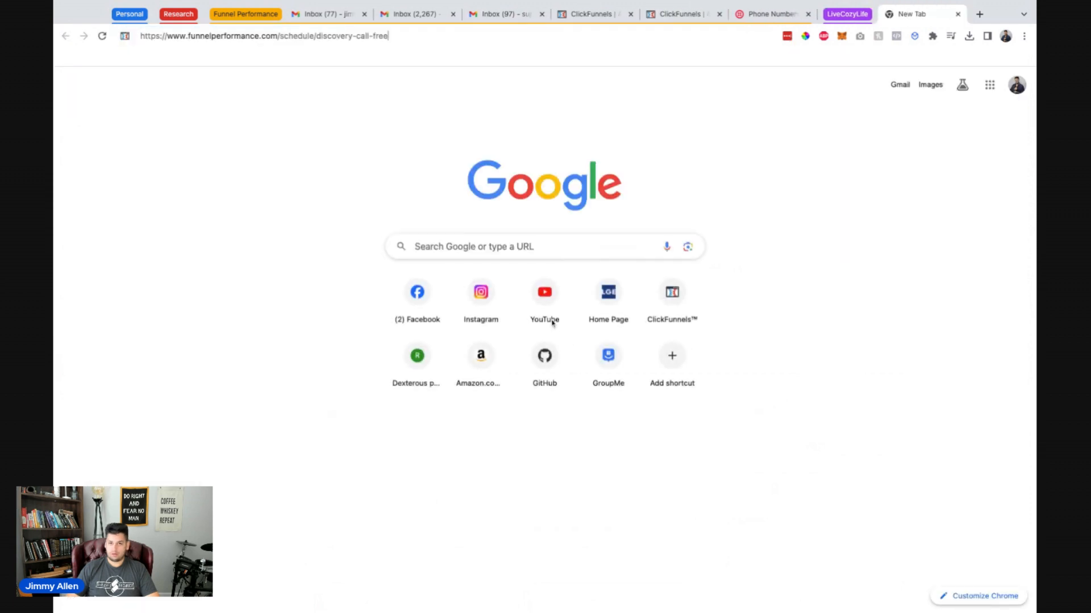
{"action": "key", "text": "Return"}
Step: Schedule the free call for October 4, 3:30 PM - 3:45 PM, with the booker's name, email and phone number
{"action": "left_click", "coordinate": [734, 253]}
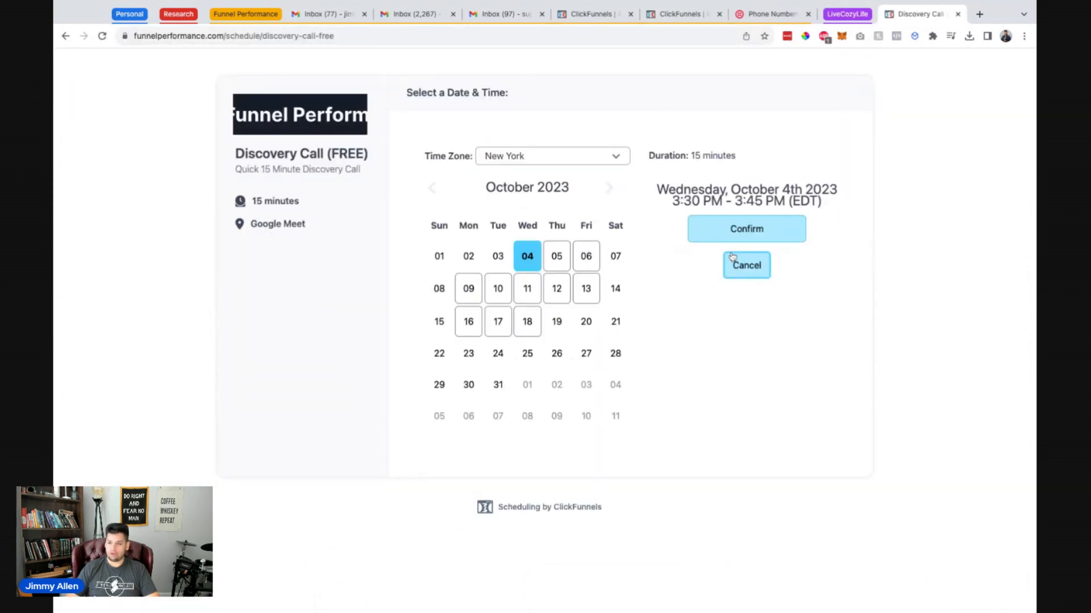
{"action": "left_click", "coordinate": [737, 234]}
{"action": "left_click", "coordinate": [573, 176]}
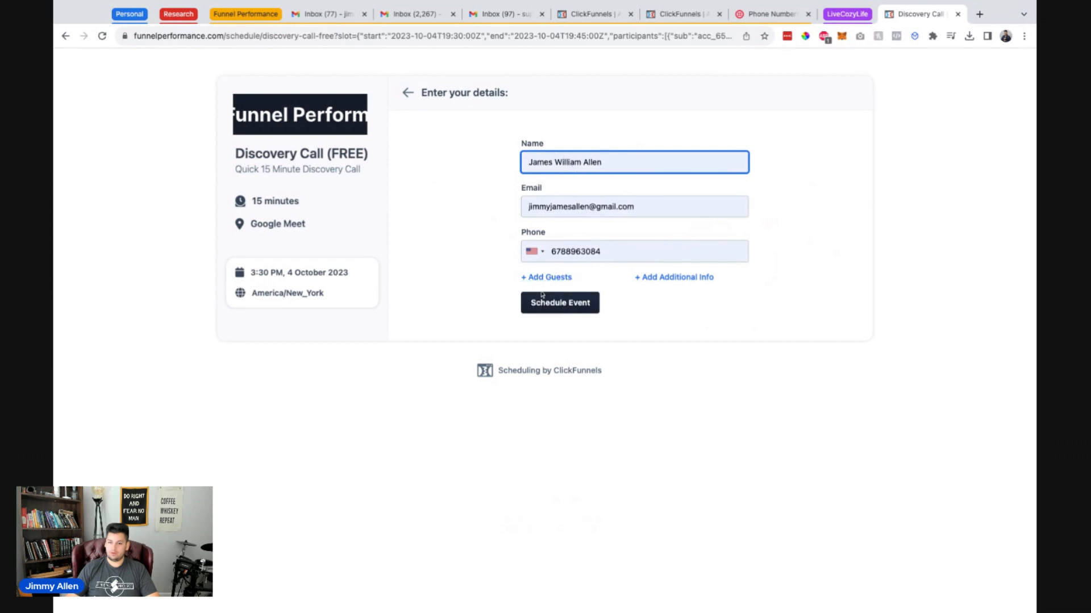
{"action": "left_click", "coordinate": [543, 300]}
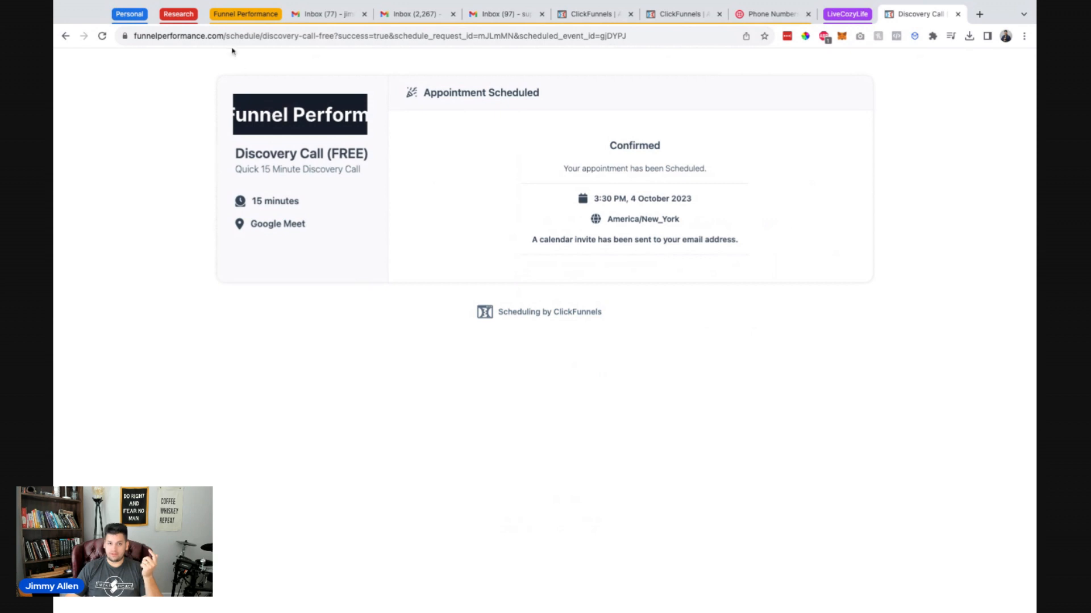
Step: Switch to Google Calendar and view the details of the Discovery Call Paid event on October 5, 11am - 12pm
{"action": "left_click", "coordinate": [132, 15]}
{"action": "left_click", "coordinate": [248, 14]}
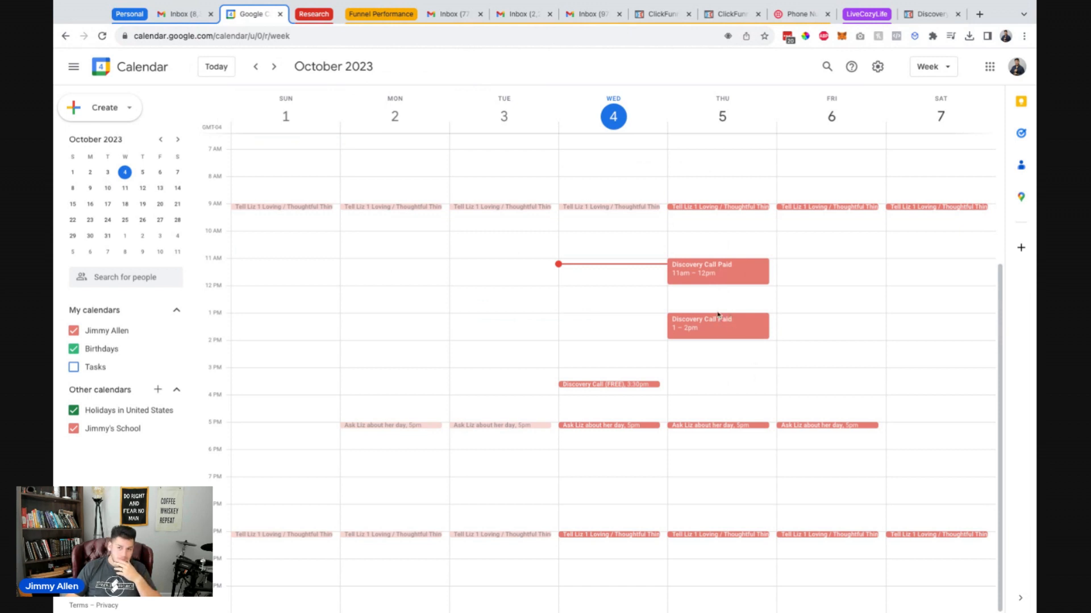
{"action": "left_click", "coordinate": [710, 276]}
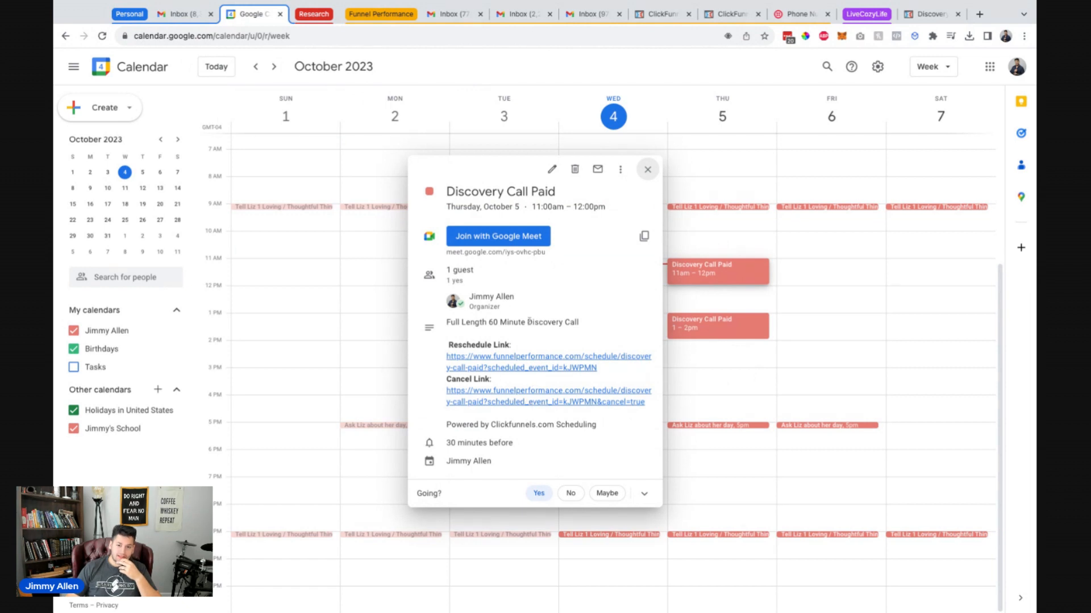
{"action": "left_click", "coordinate": [647, 170]}
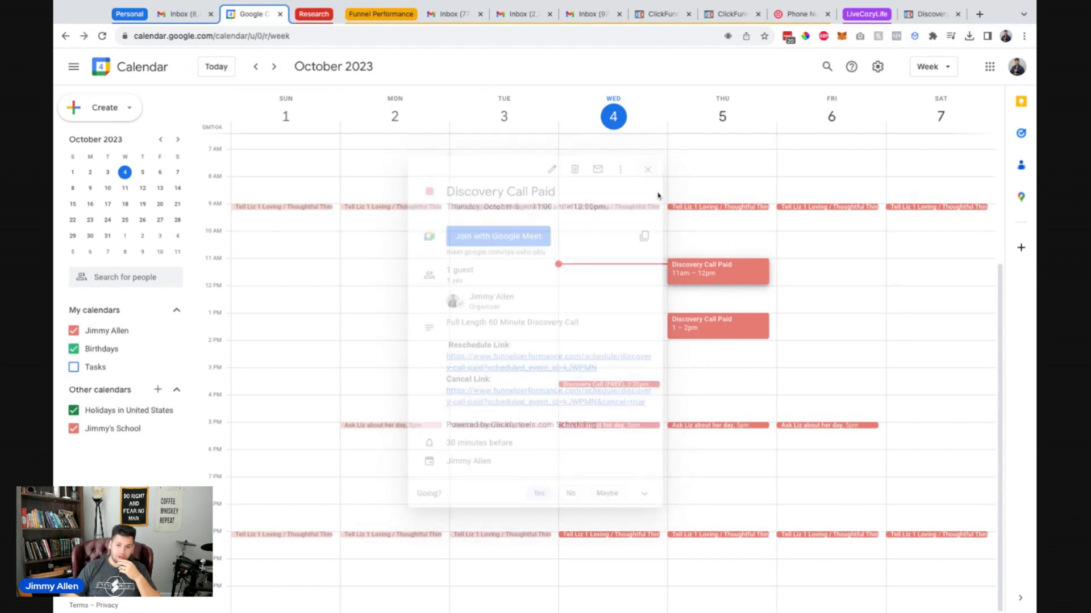
{"action": "left_click", "coordinate": [714, 276]}
{"action": "left_click", "coordinate": [648, 170]}
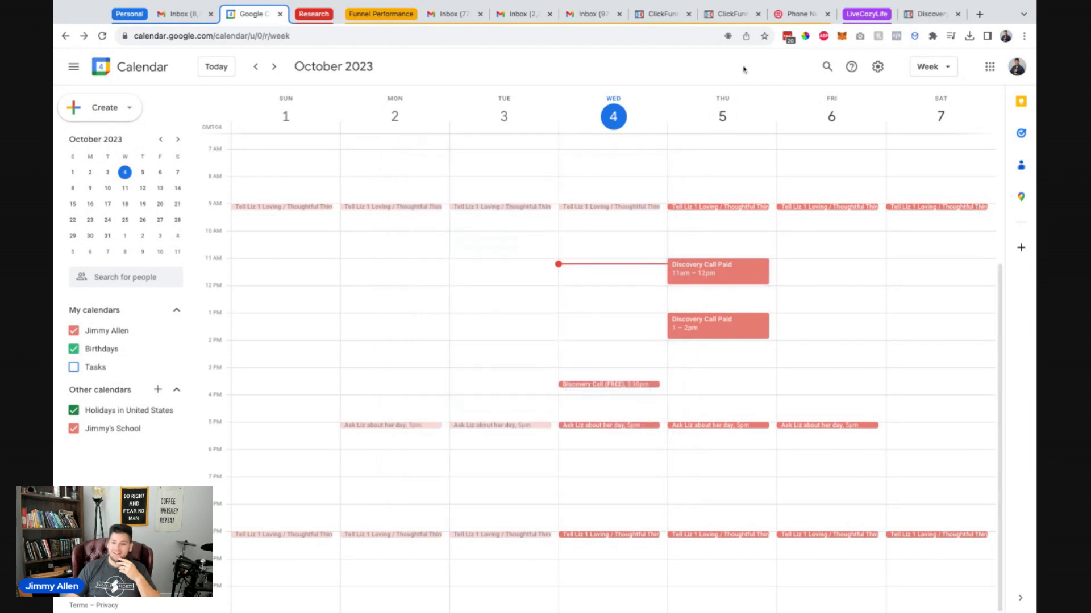
Step: Review the free booking's confirmation page, refresh Google Calendar, and view the details of its Discovery Call (FREE) event on October 4
{"action": "left_click", "coordinate": [931, 14]}
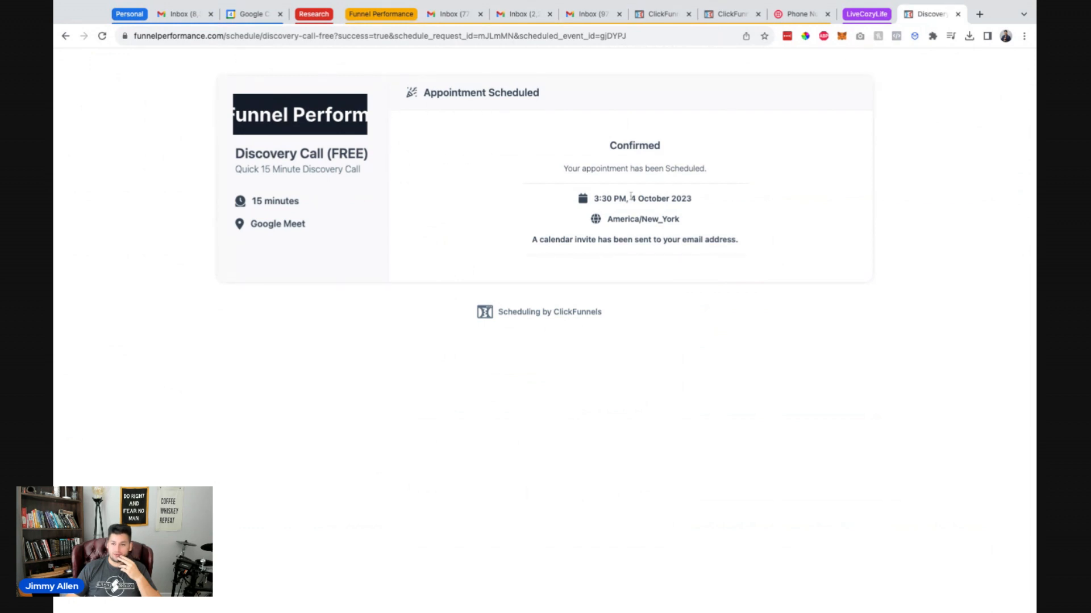
{"action": "left_click", "coordinate": [233, 16]}
{"action": "left_click", "coordinate": [101, 36]}
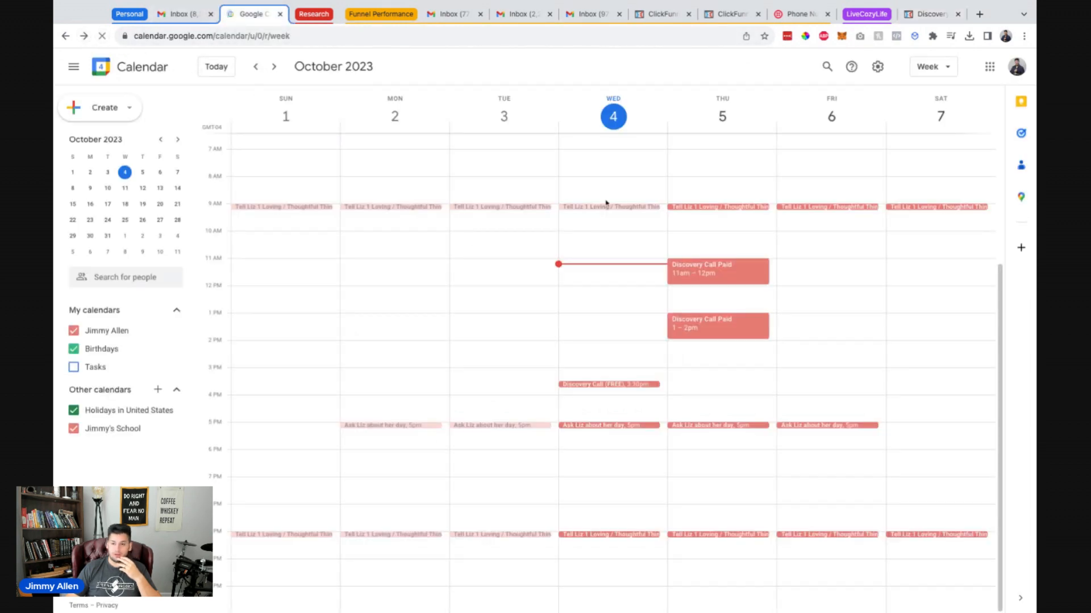
{"action": "left_click", "coordinate": [603, 385]}
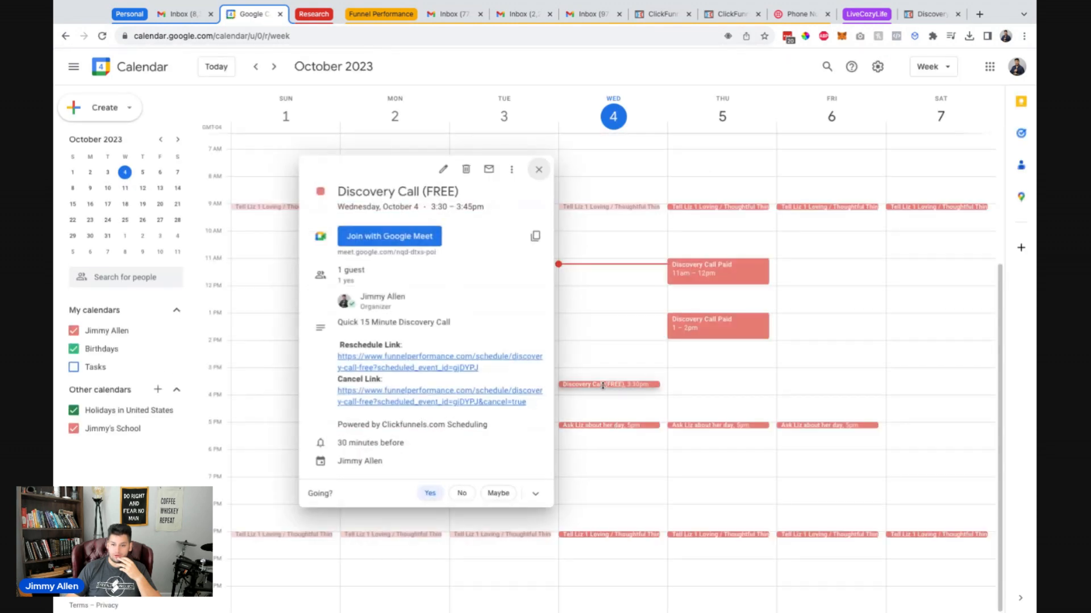
{"action": "left_click", "coordinate": [539, 170]}
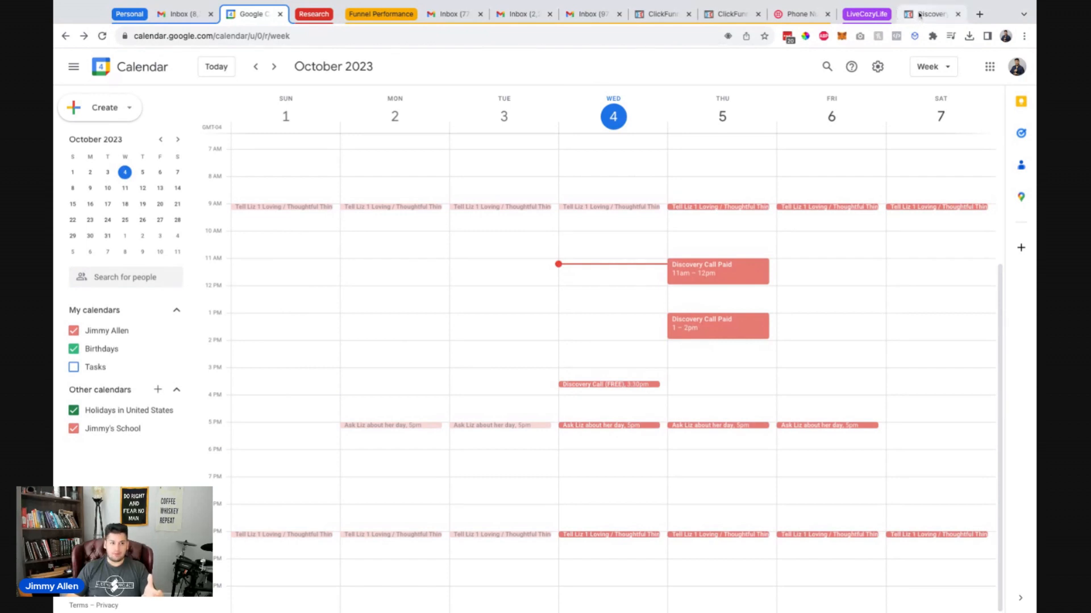
Step: Close the free call's booking confirmation tab and return to the ClickFunnels Appointments overview to check the upcoming events
{"action": "left_click", "coordinate": [920, 14]}
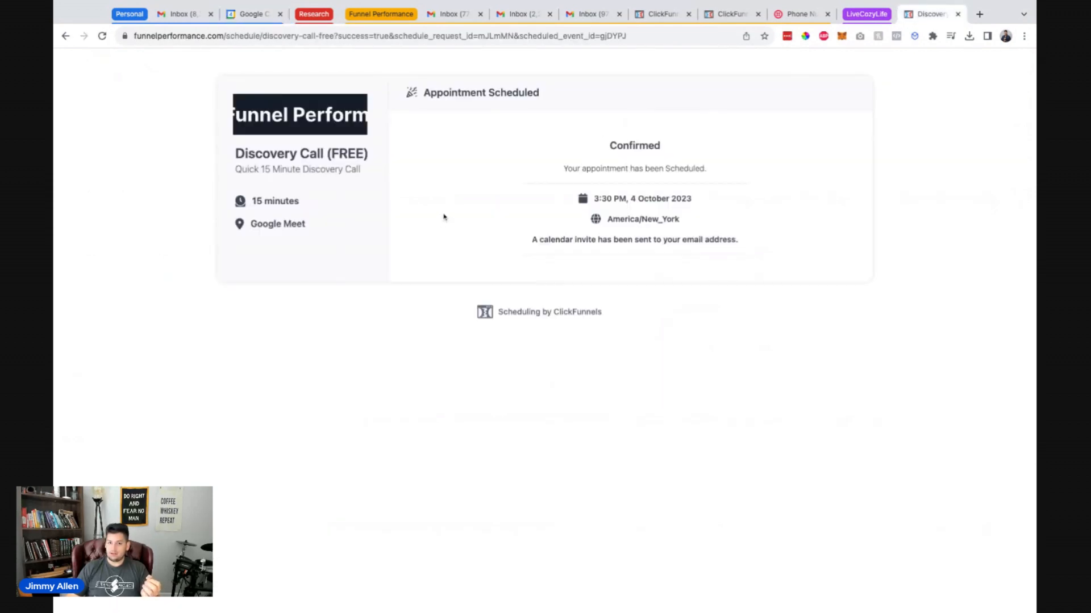
{"action": "left_click", "coordinate": [958, 14]}
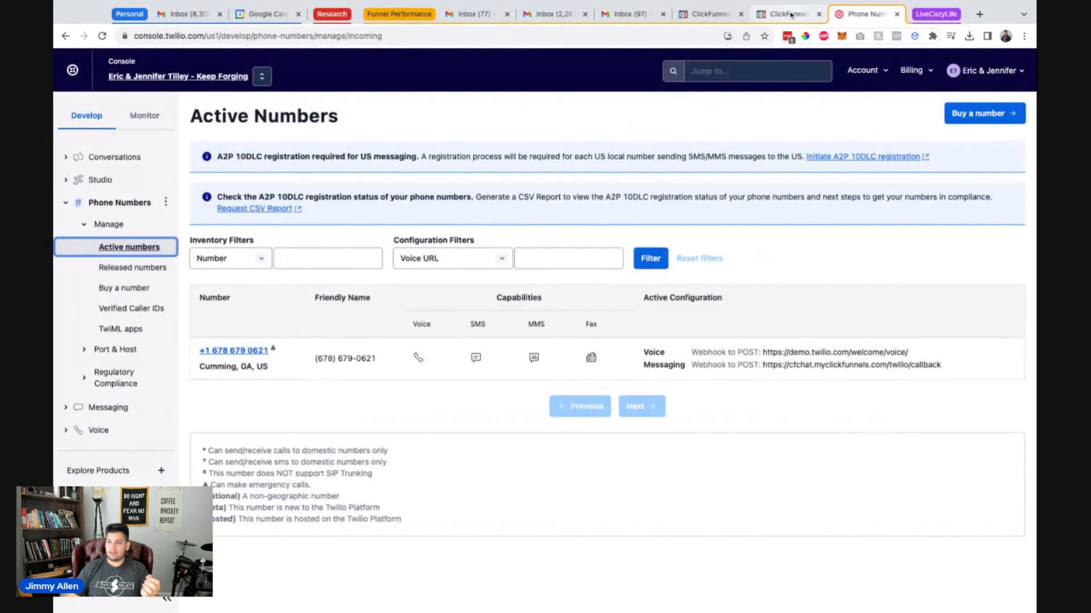
{"action": "left_click", "coordinate": [791, 14]}
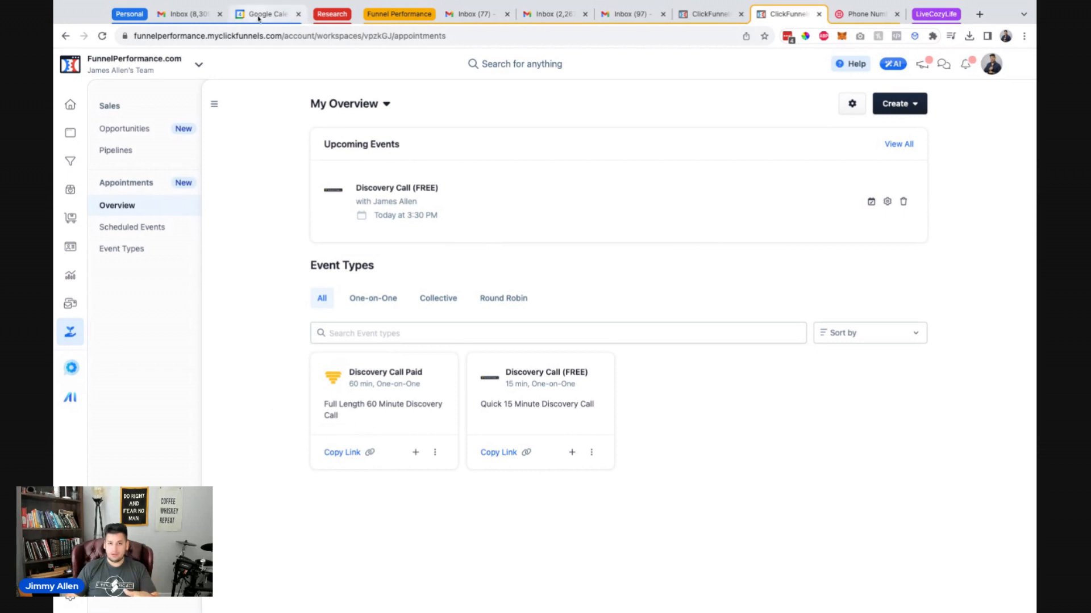
{"action": "left_click", "coordinate": [54, 419]}
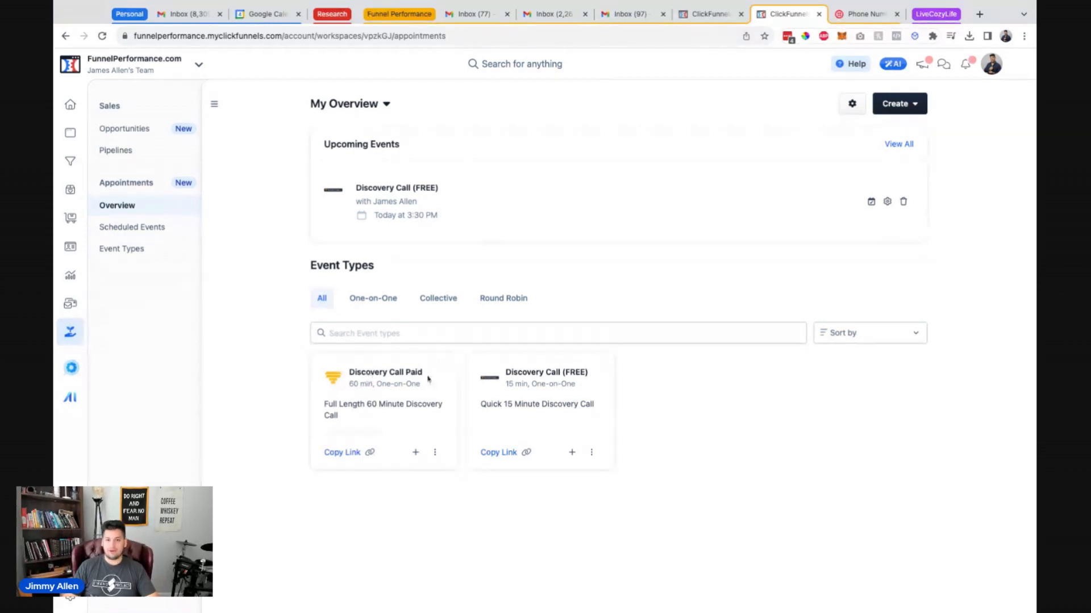
Step: Copy the Discovery Call Paid scheduling link and open it in a new browser tab
{"action": "left_click", "coordinate": [327, 454]}
{"action": "key", "text": "super+t"}
{"action": "type", "text": "funnelperformance.com/schedule/discovery-call-paid"}
{"action": "key", "text": "Return"}
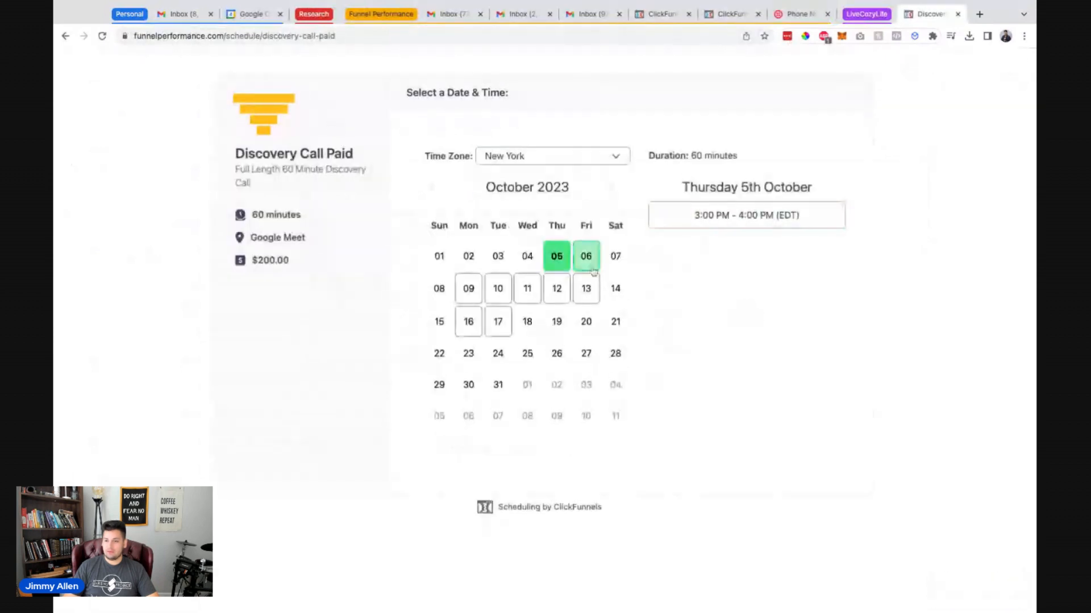
Step: Book the Discovery Call Paid for October 6, 2023, 11:00 AM - 12:00 PM with the prefilled contact details
{"action": "left_click", "coordinate": [586, 256]}
{"action": "left_click", "coordinate": [746, 250]}
{"action": "left_click", "coordinate": [593, 169]}
{"action": "left_click", "coordinate": [575, 198]}
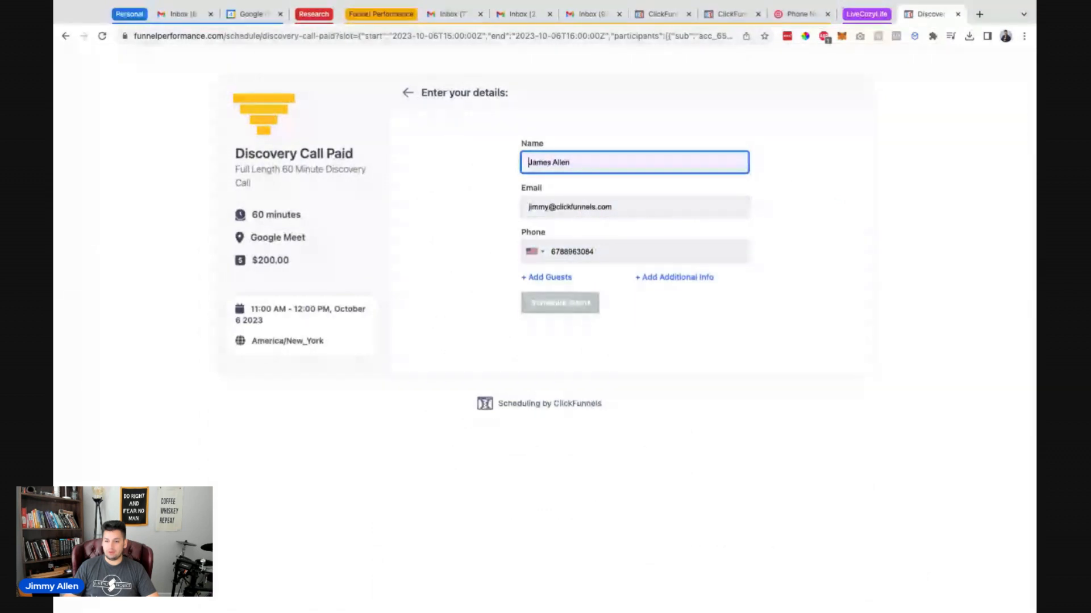
{"action": "left_click", "coordinate": [550, 308]}
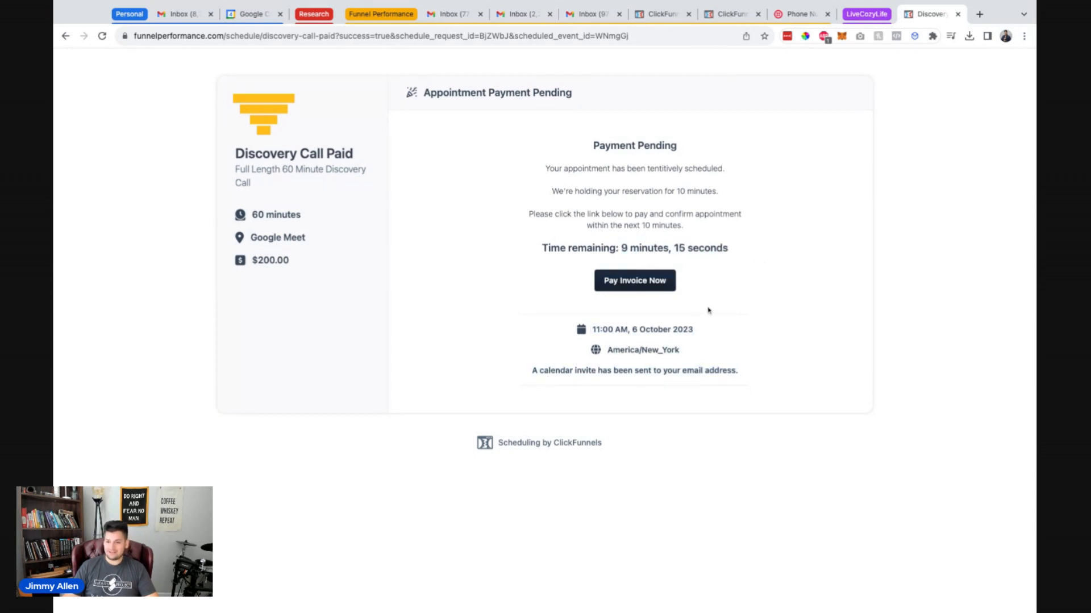
Step: Open the pending appointment's invoice and review its bank account, payment card and iDEAL options and the order summary
{"action": "left_click", "coordinate": [614, 281]}
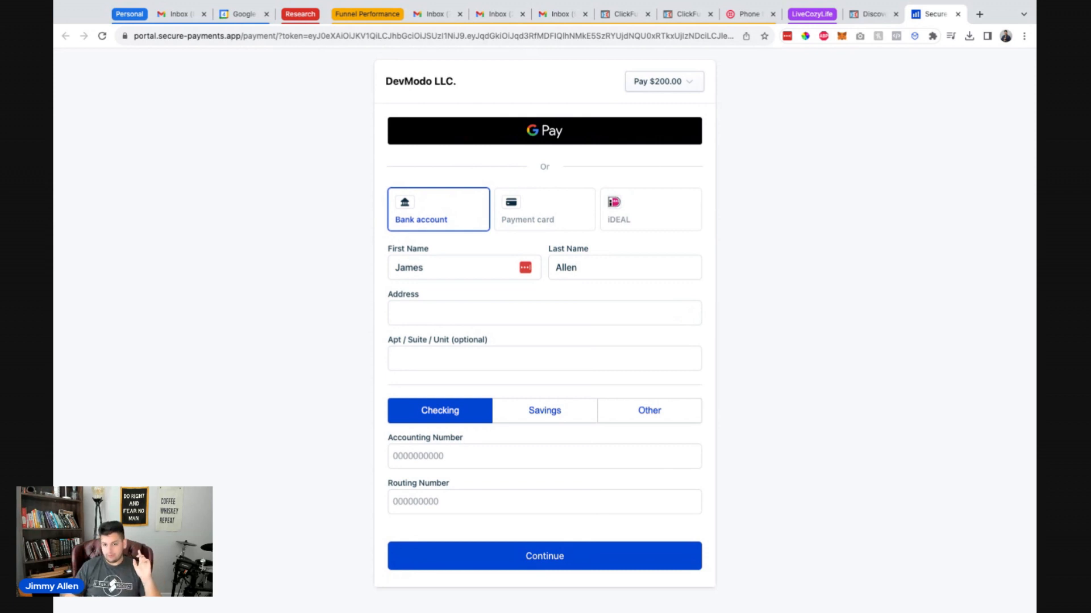
{"action": "left_click", "coordinate": [531, 222]}
{"action": "left_click", "coordinate": [627, 222]}
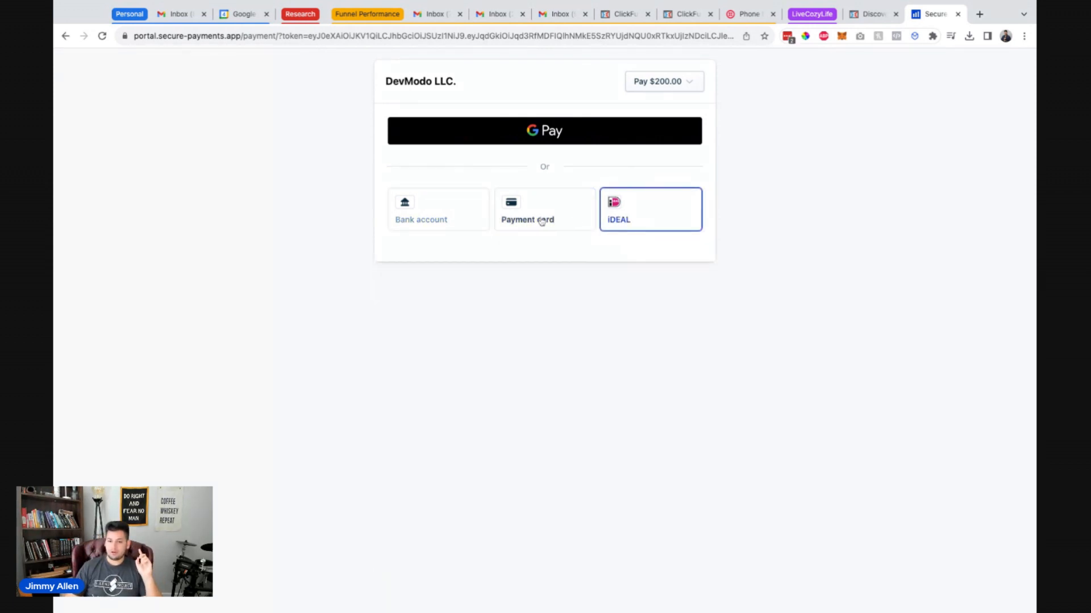
{"action": "left_click", "coordinate": [438, 221]}
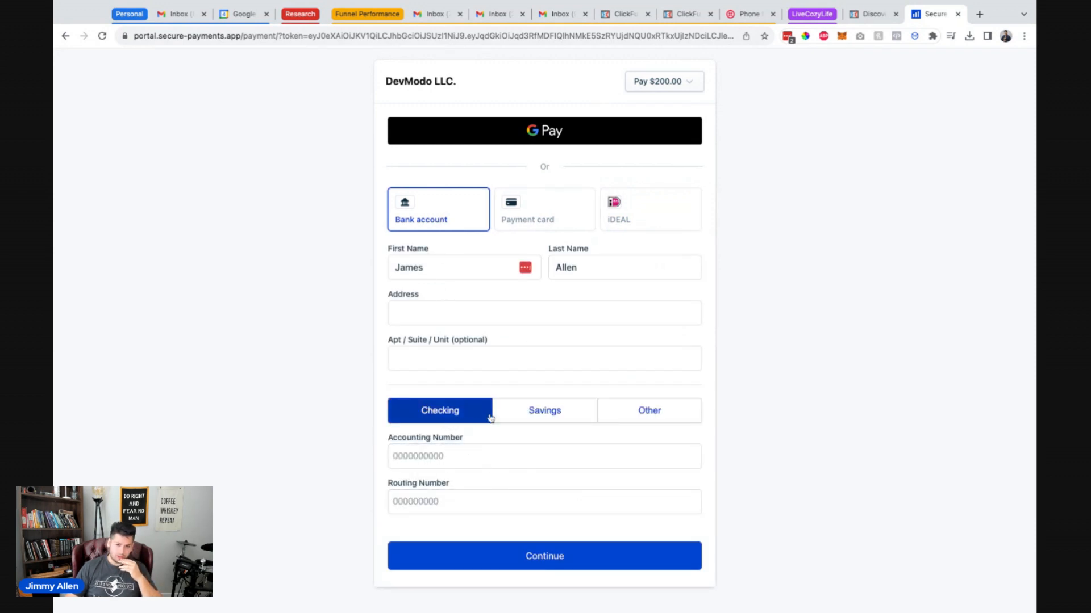
{"action": "left_click", "coordinate": [664, 83]}
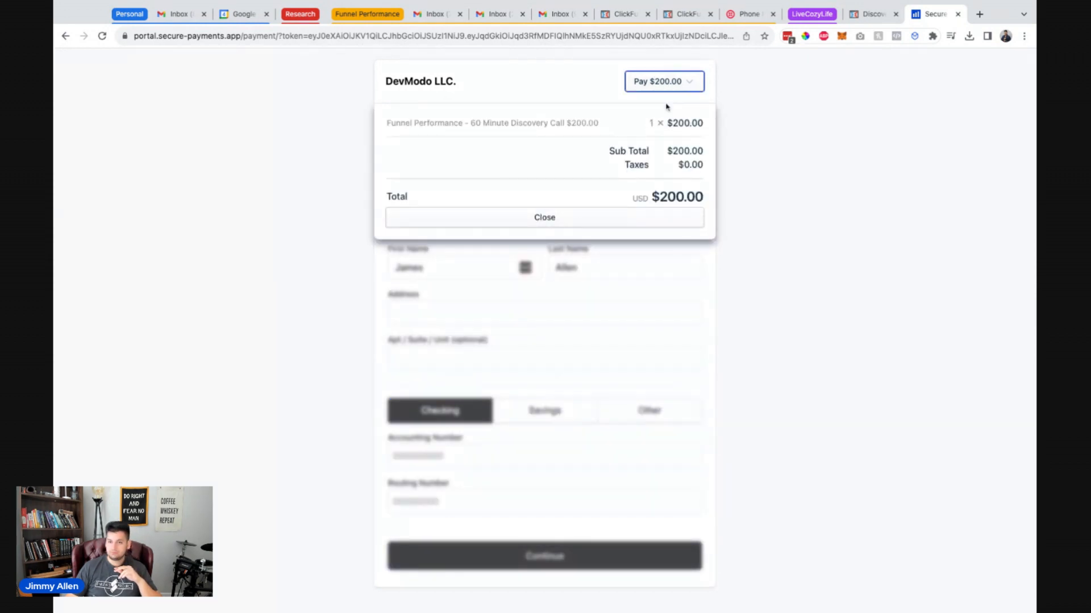
{"action": "left_click", "coordinate": [664, 82]}
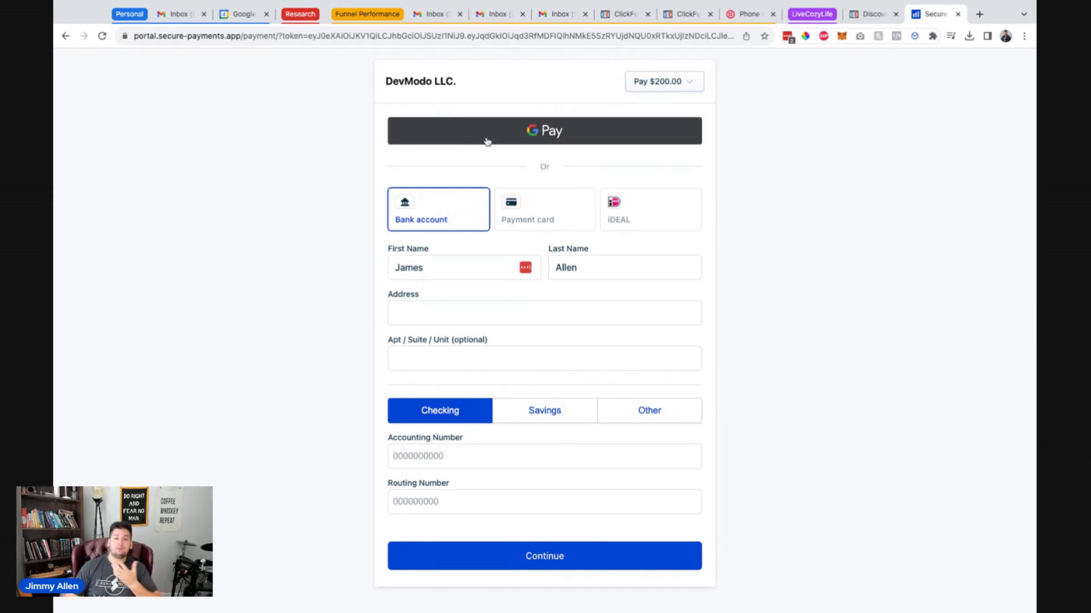
Step: Review the pending appointment page again, check the secure payment page once more, and close the payment tab
{"action": "left_click", "coordinate": [870, 13]}
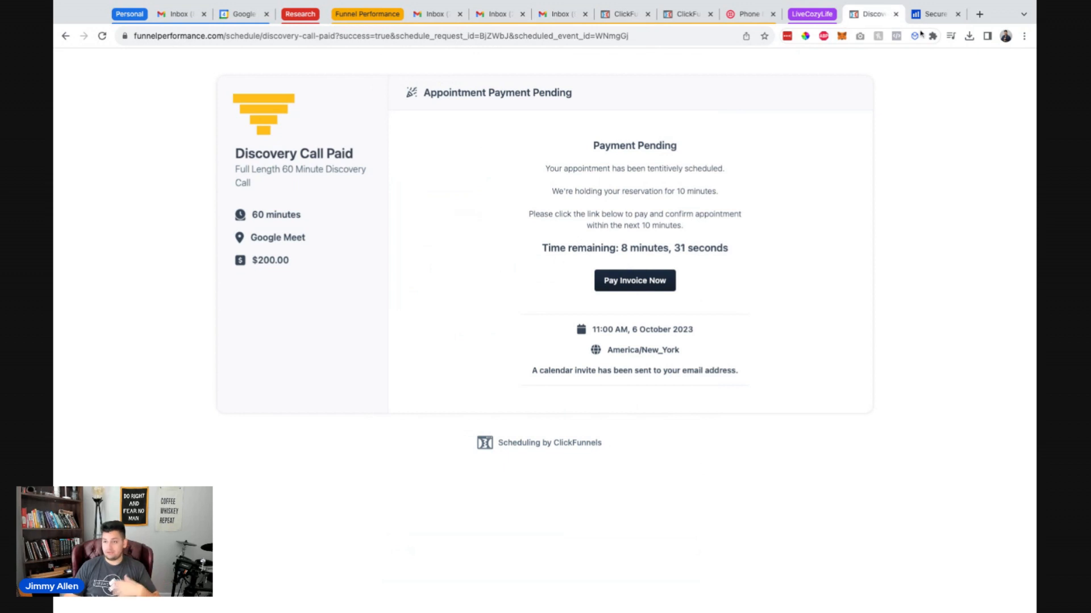
{"action": "left_click", "coordinate": [932, 17]}
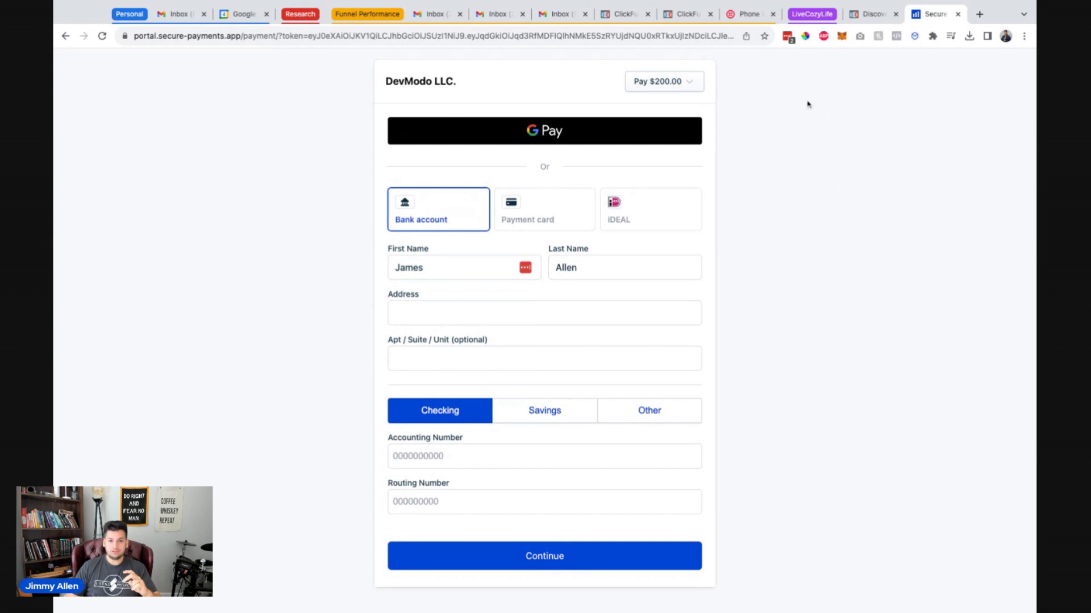
{"action": "left_click", "coordinate": [958, 13]}
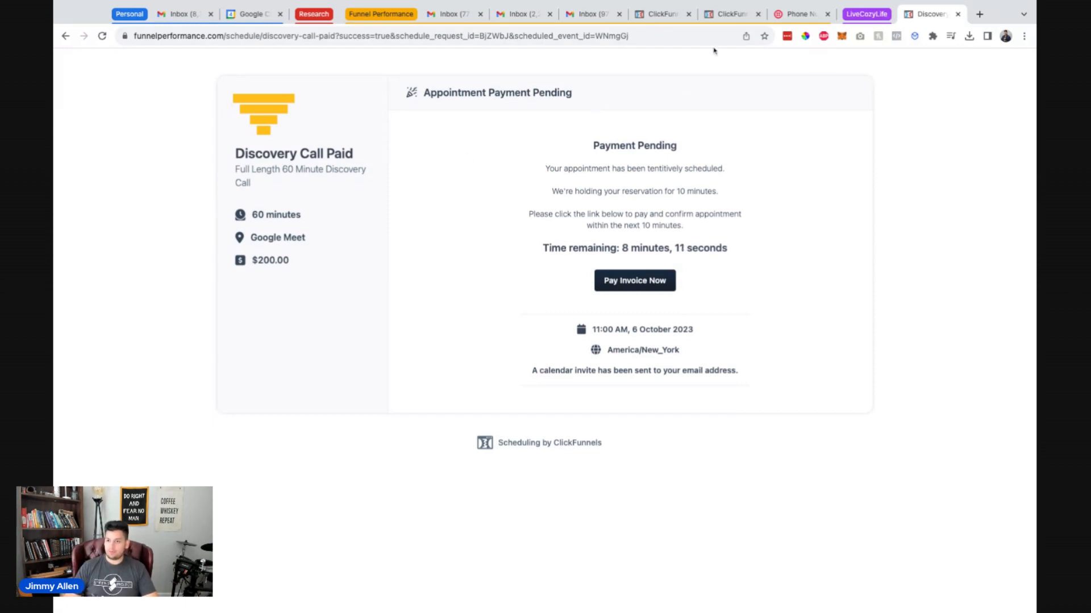
Step: Return to the ClickFunnels Appointments overview and open the Default Schedule's weekly hours under My Availability
{"action": "left_click", "coordinate": [728, 15]}
{"action": "left_click", "coordinate": [993, 69]}
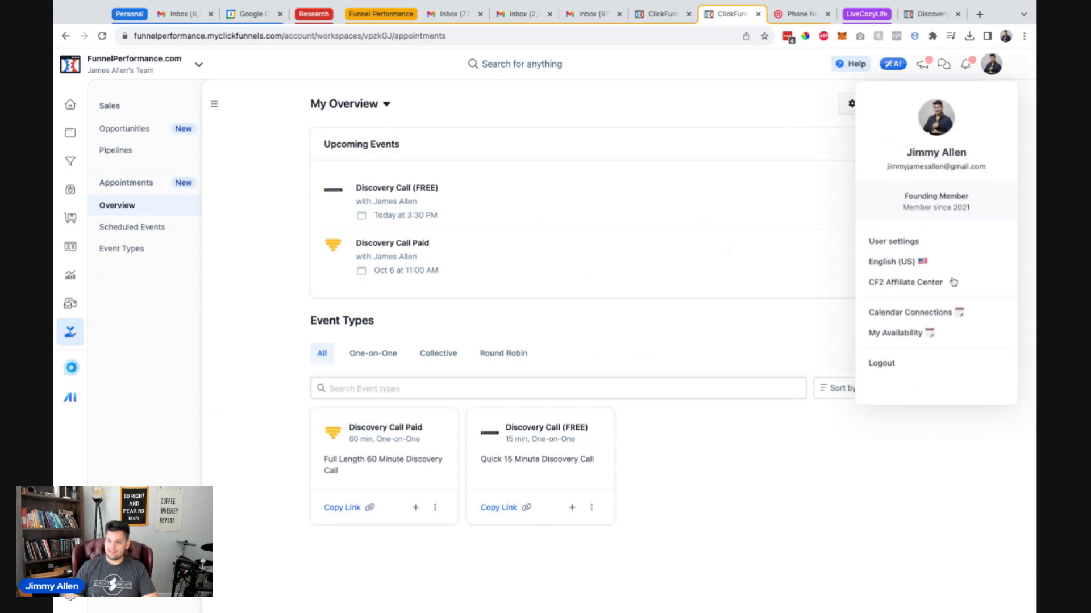
{"action": "left_click", "coordinate": [874, 333]}
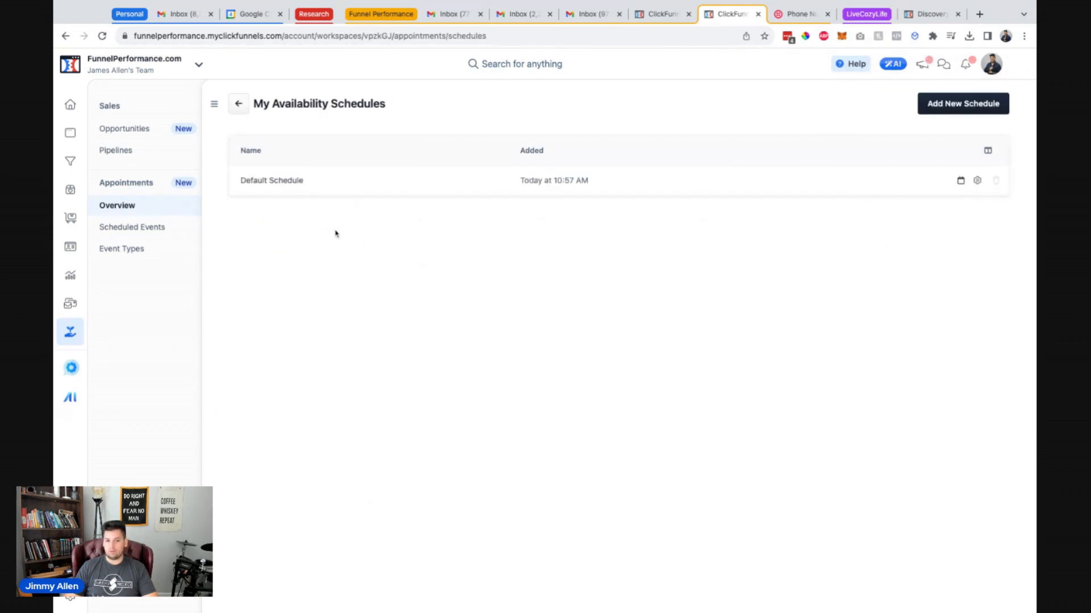
{"action": "left_click", "coordinate": [960, 180]}
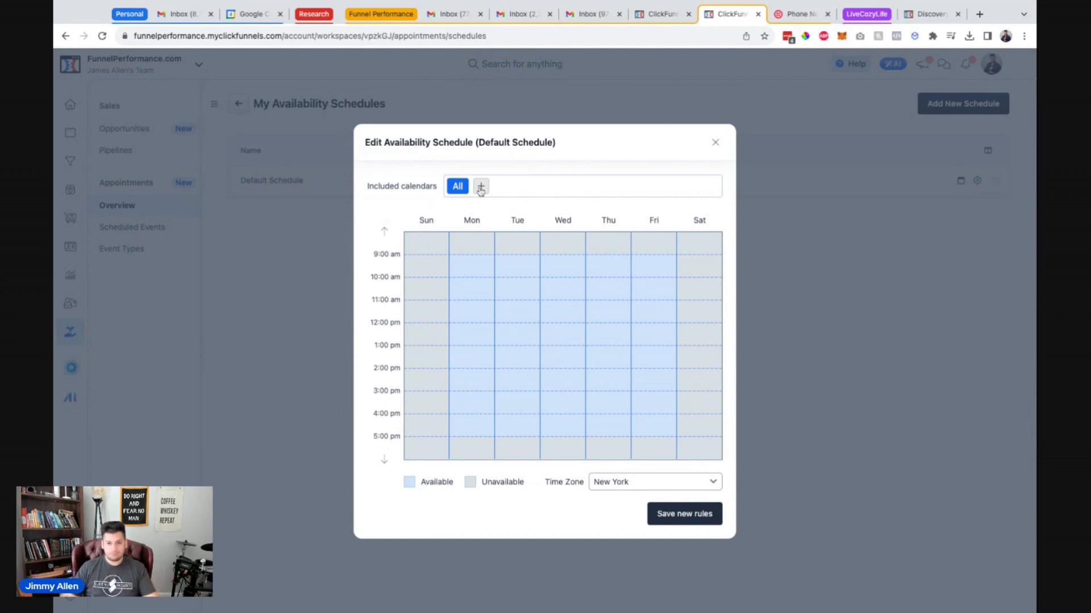
Step: Mark the 9:00 am - 10:00 am slot as unavailable from Monday to Friday in the Default Schedule
{"action": "left_click", "coordinate": [488, 273]}
{"action": "left_click", "coordinate": [524, 272]}
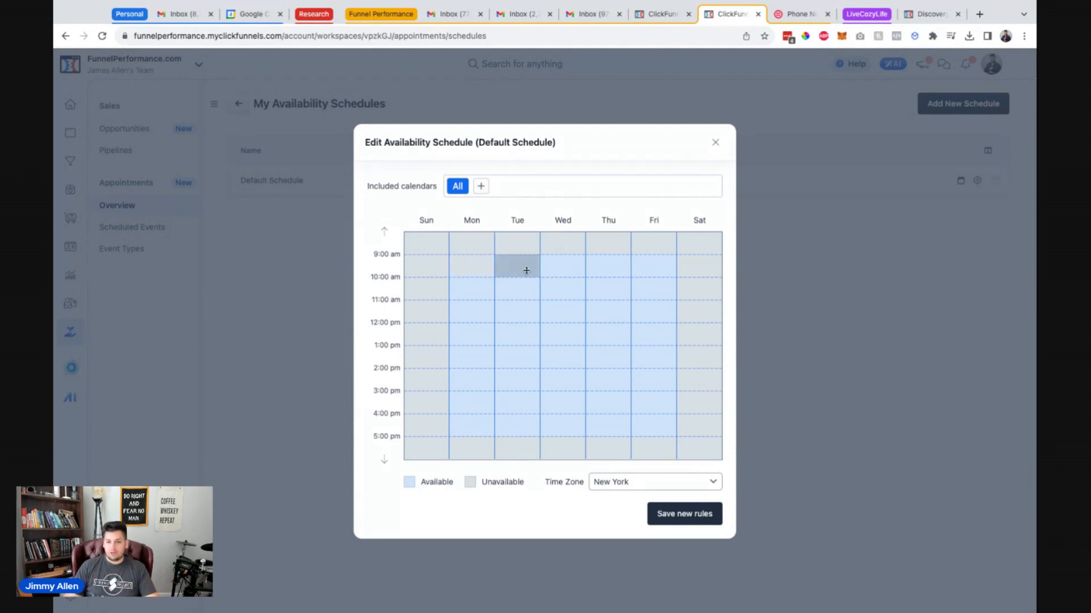
{"action": "left_click", "coordinate": [560, 272]}
{"action": "left_click", "coordinate": [595, 272]}
{"action": "left_click", "coordinate": [639, 271]}
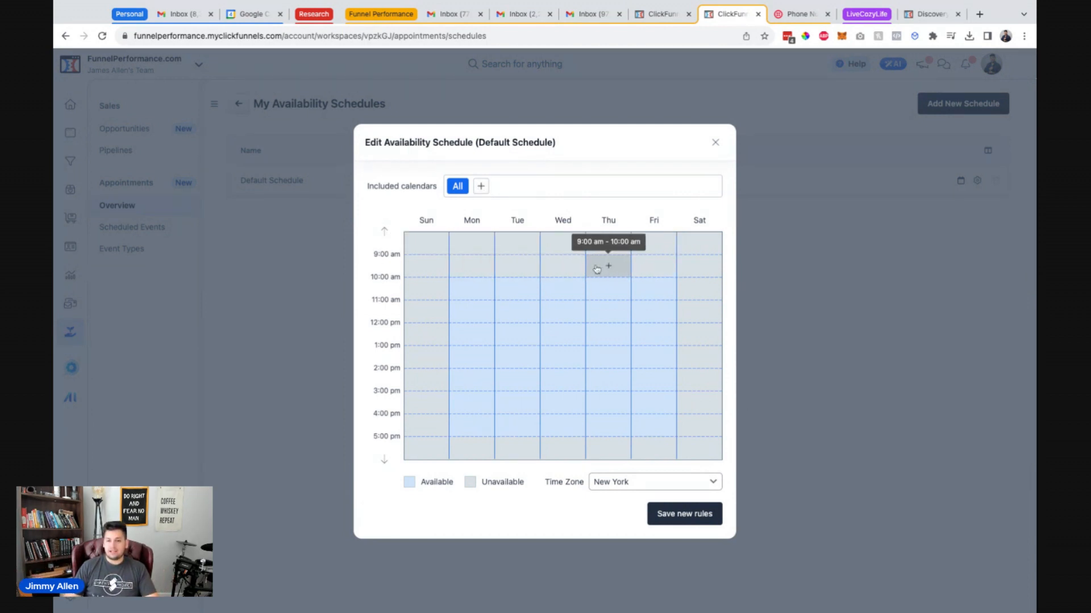
Step: Mark 4:00 pm - 5:00 pm as unavailable from Monday to Friday and save the Default Schedule's new rules
{"action": "left_click", "coordinate": [460, 426]}
{"action": "left_click", "coordinate": [517, 427]}
{"action": "left_click", "coordinate": [562, 428]}
{"action": "left_click", "coordinate": [608, 428]}
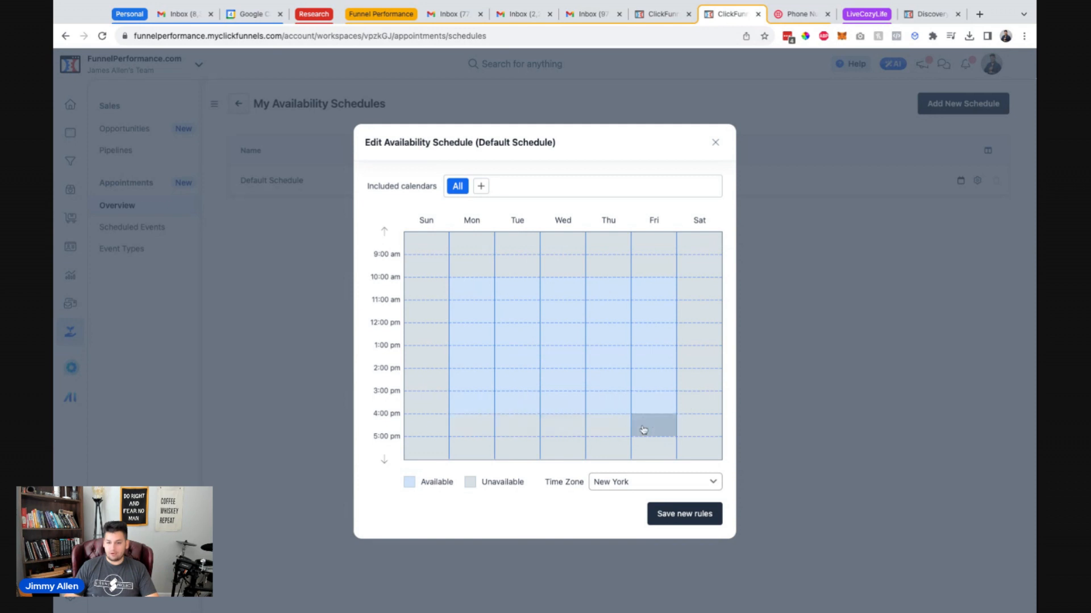
{"action": "left_click", "coordinate": [640, 429]}
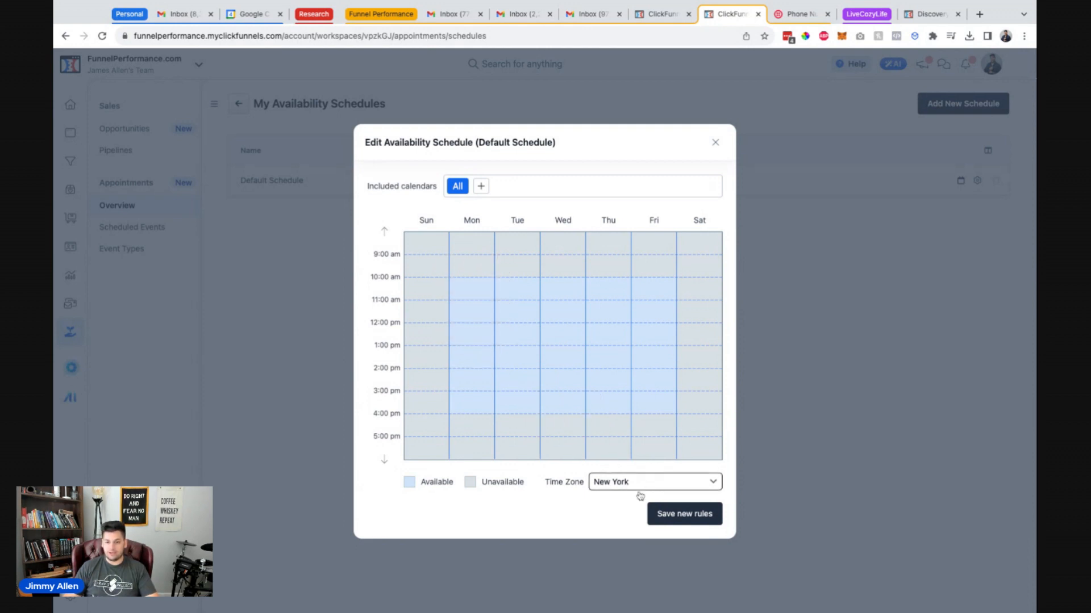
{"action": "left_click", "coordinate": [673, 519]}
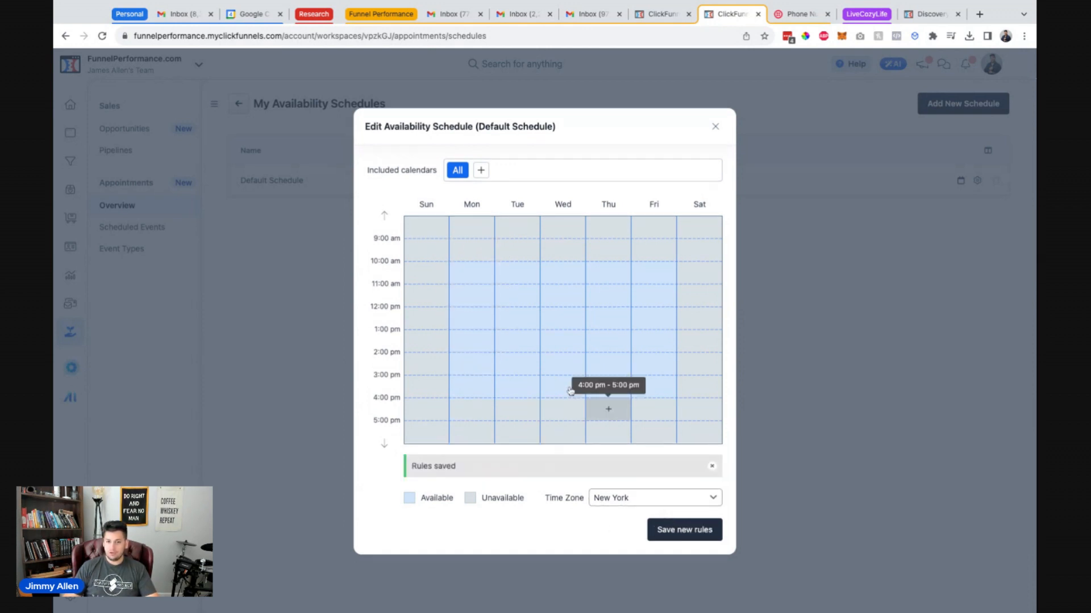
{"action": "left_click", "coordinate": [715, 535]}
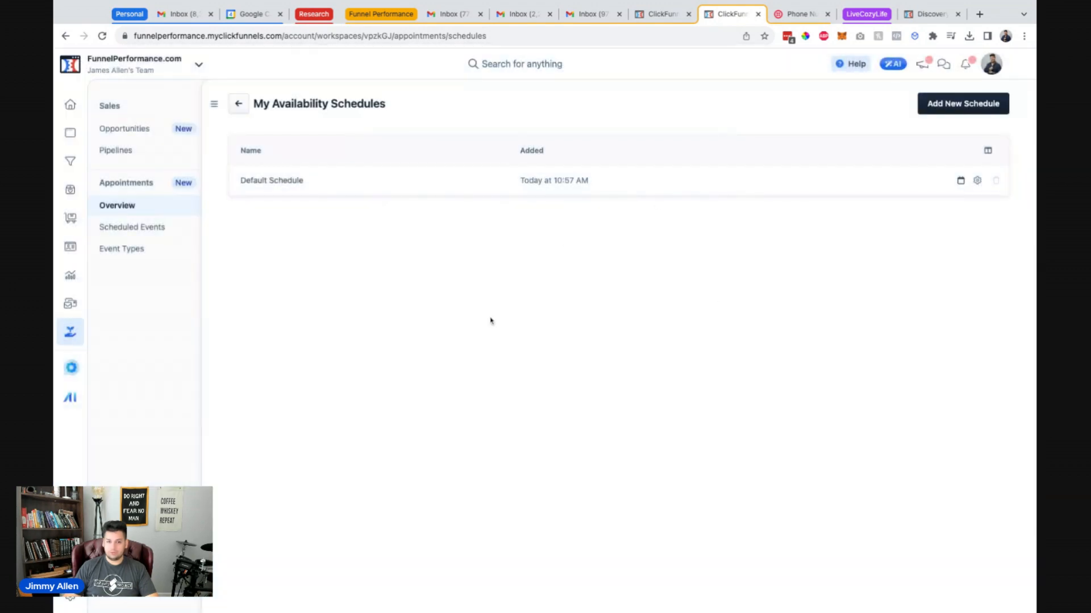
Step: Rename the Default Schedule to the owner's first name followed by "Personal"
{"action": "left_click", "coordinate": [977, 181]}
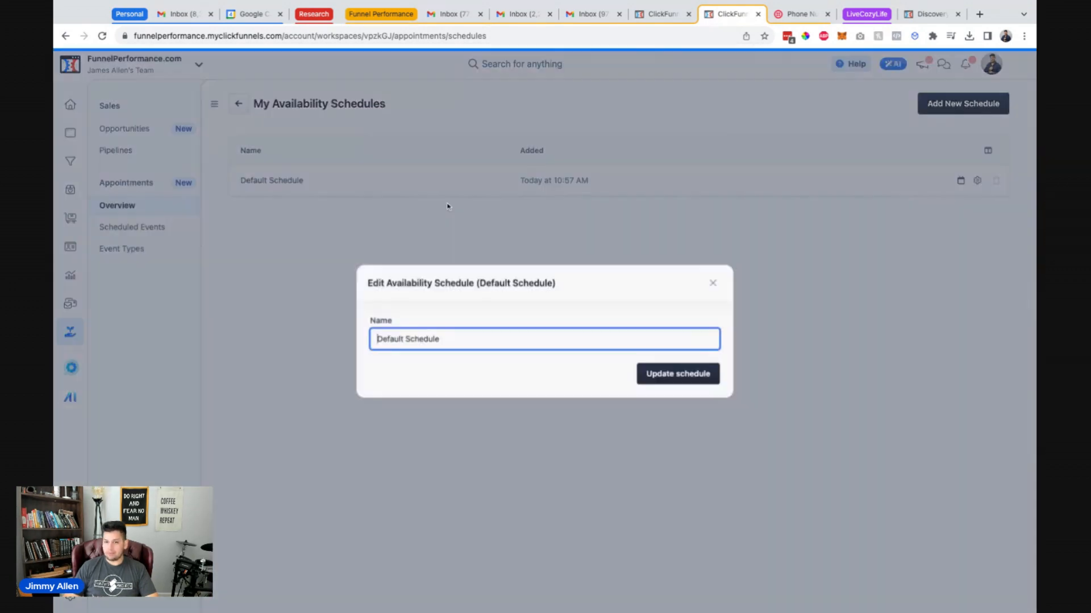
{"action": "triple_click", "coordinate": [392, 345]}
{"action": "type", "text": "Jimmy Personal"}
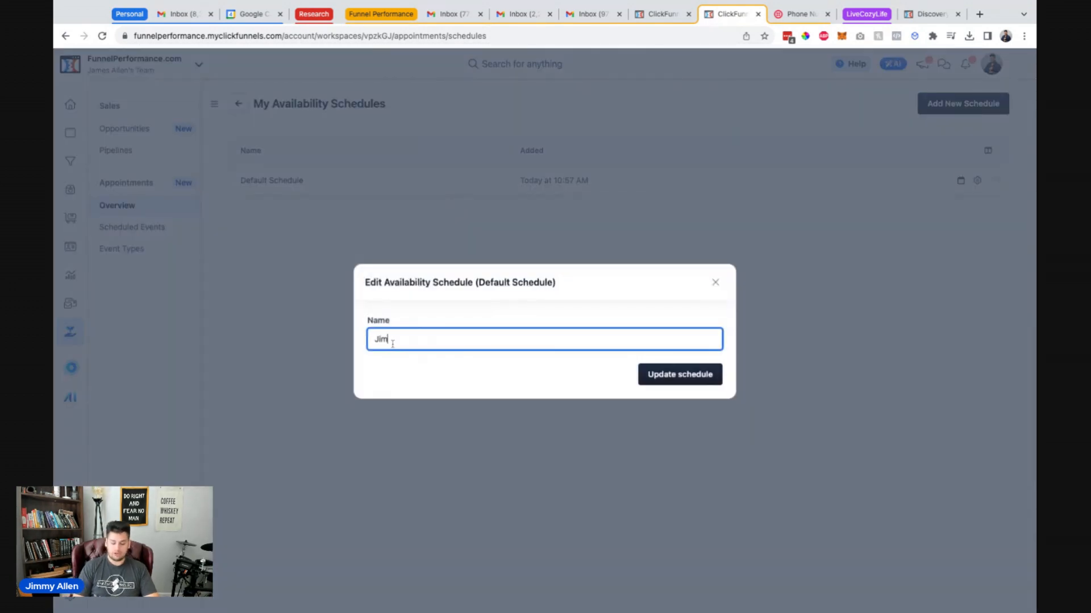
{"action": "left_click", "coordinate": [636, 379]}
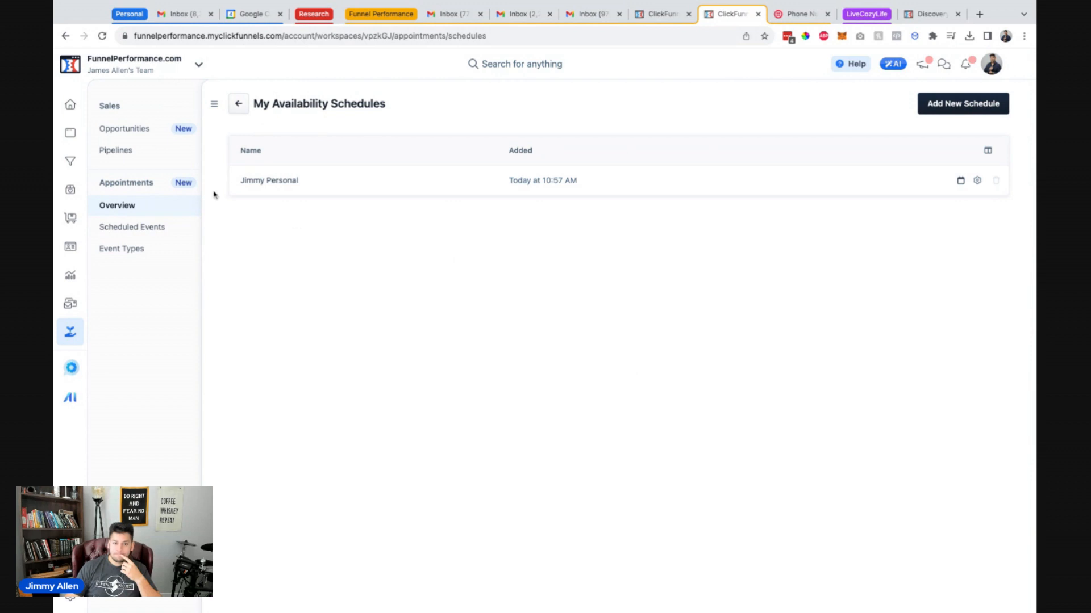
Step: Review the upcoming scheduled events, then view the Opportunities board and its new opportunity form for the Appointment Scheduled stage
{"action": "left_click", "coordinate": [138, 228]}
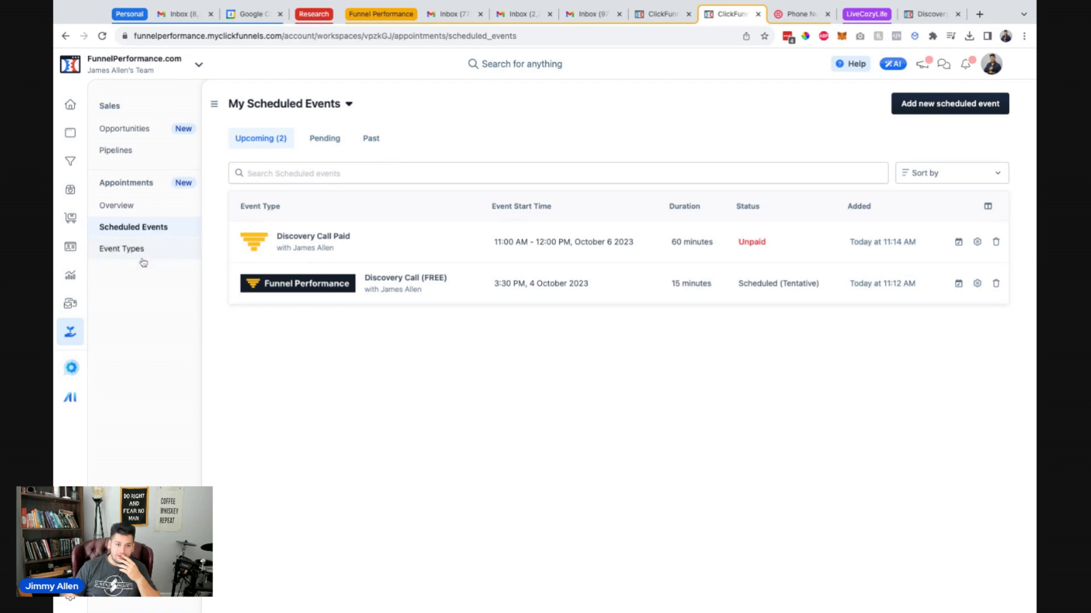
{"action": "left_click", "coordinate": [133, 129]}
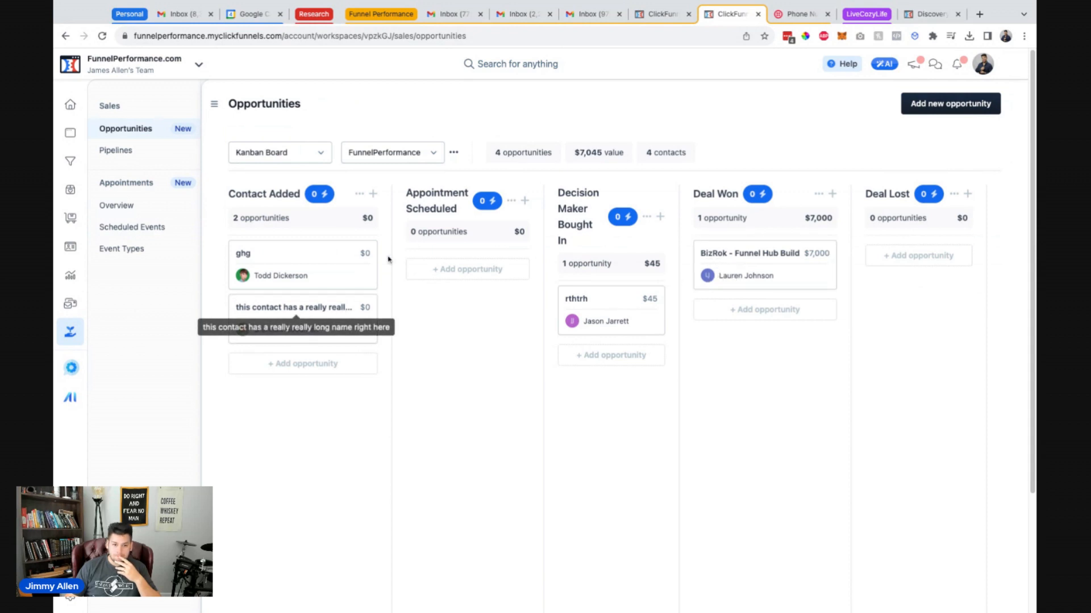
{"action": "left_click", "coordinate": [448, 277]}
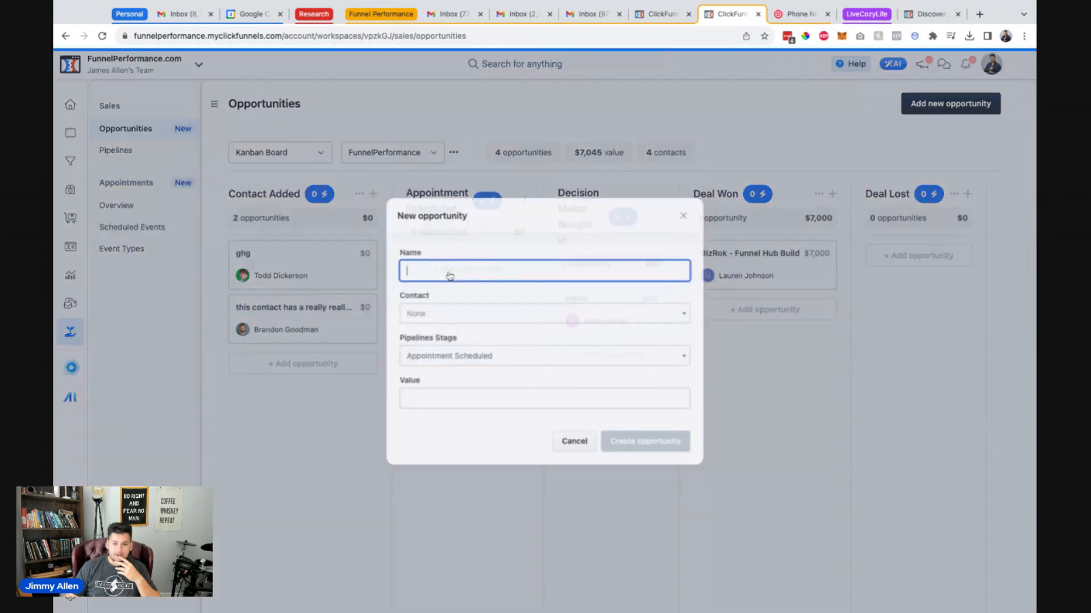
{"action": "left_click", "coordinate": [687, 212]}
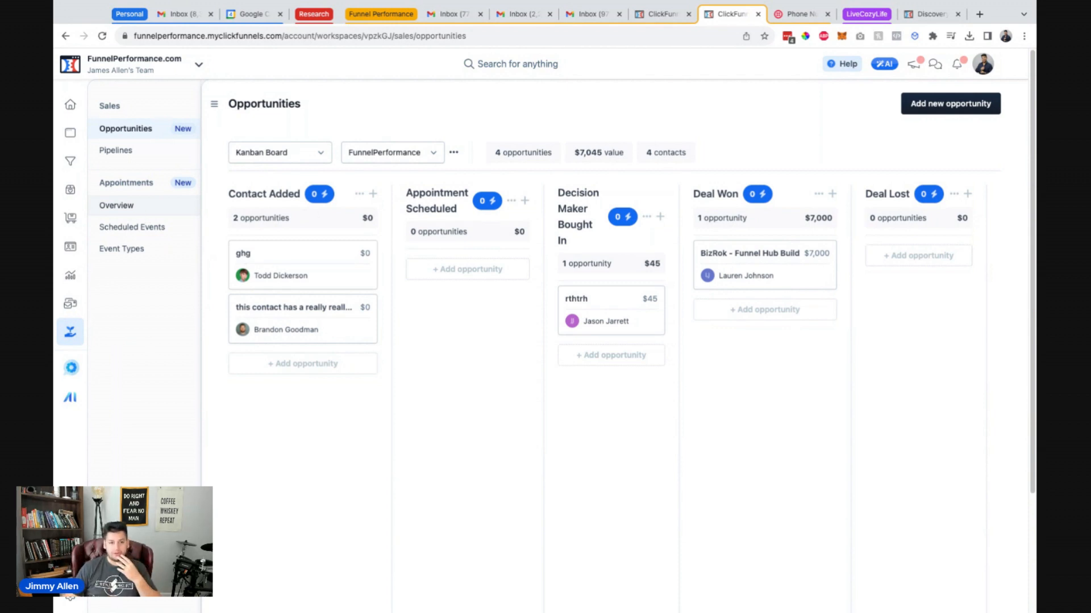
Step: Compare the scheduled events and the Appointments overview with the Opportunities board, ending on Opportunities
{"action": "left_click", "coordinate": [131, 227]}
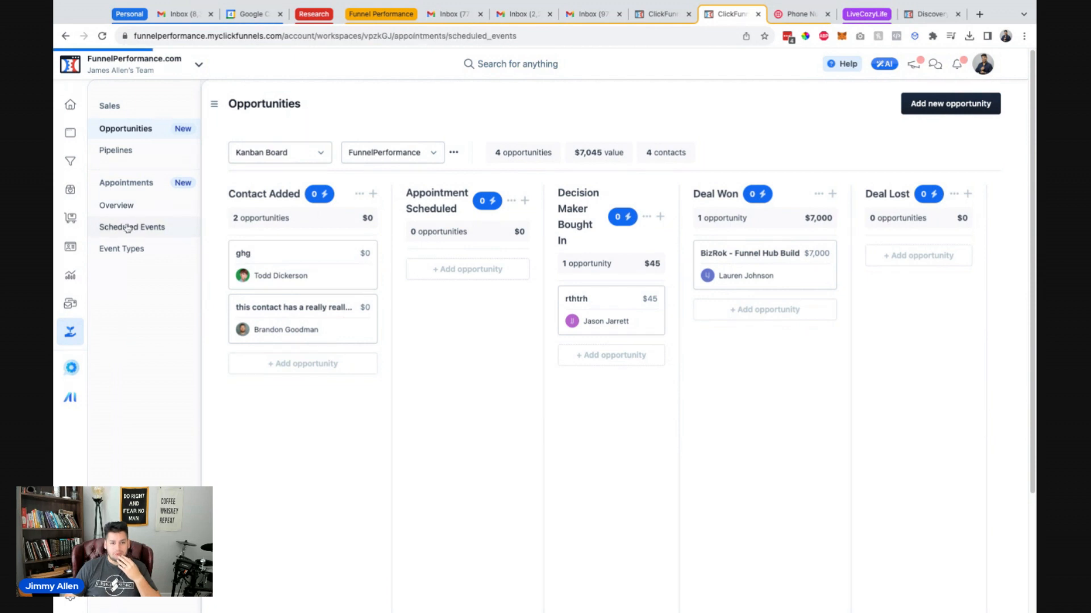
{"action": "left_click", "coordinate": [124, 129]}
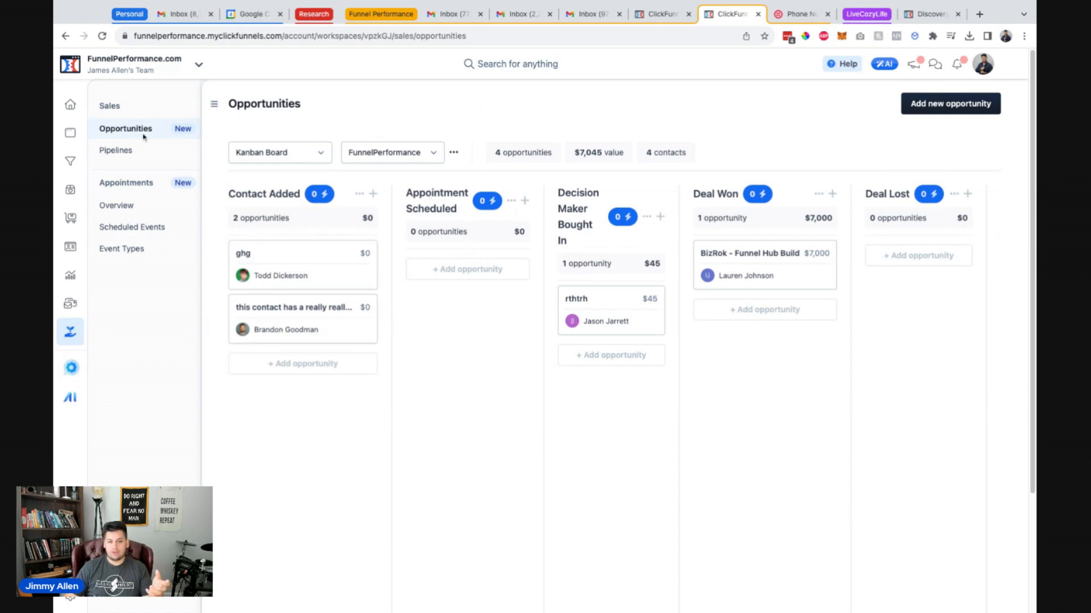
{"action": "left_click", "coordinate": [164, 205]}
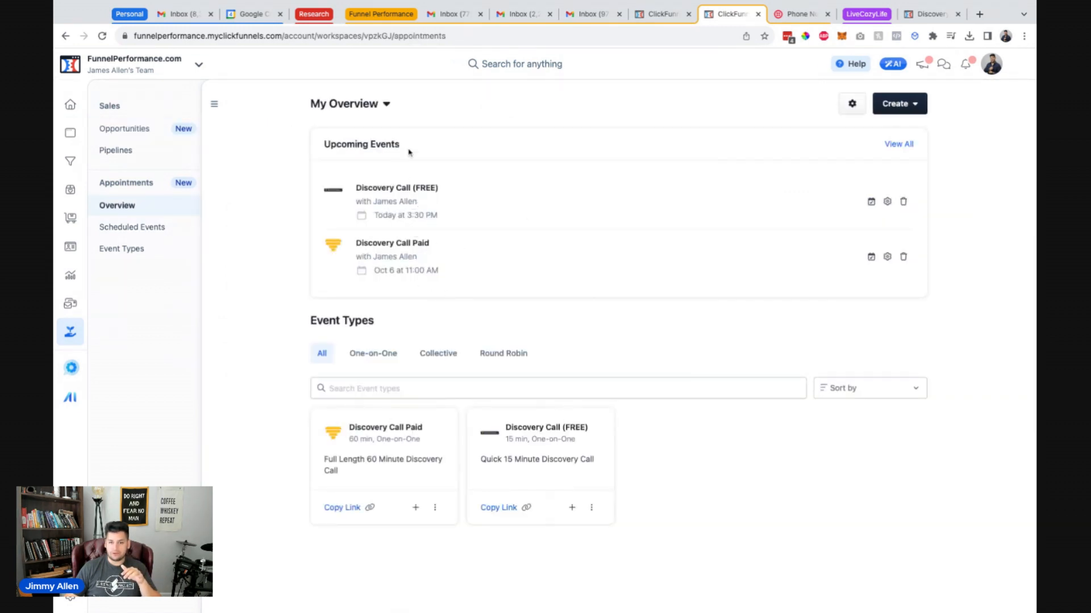
{"action": "left_click", "coordinate": [123, 130]}
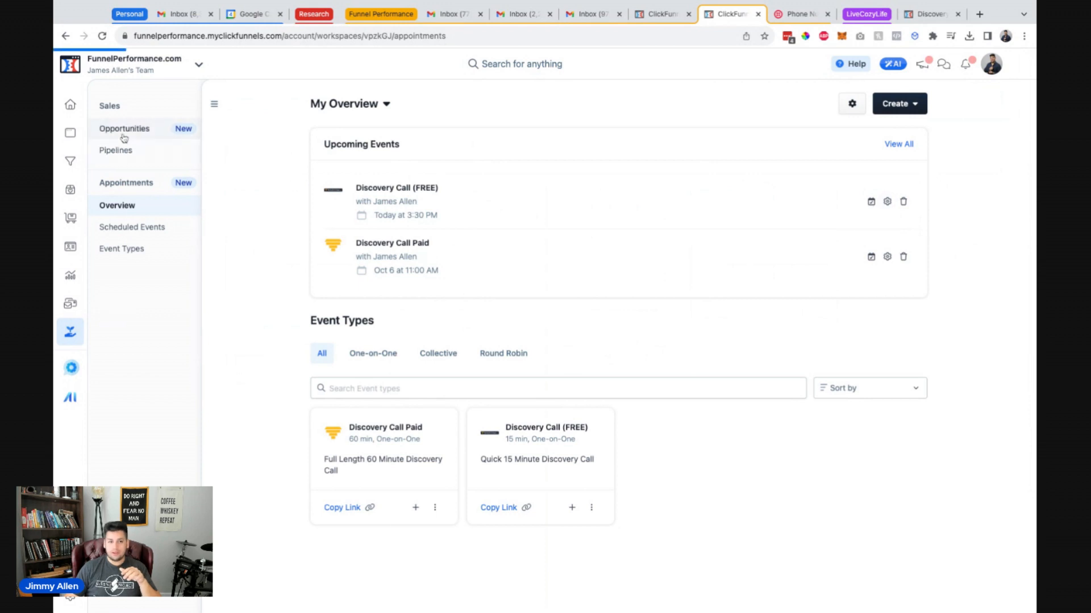